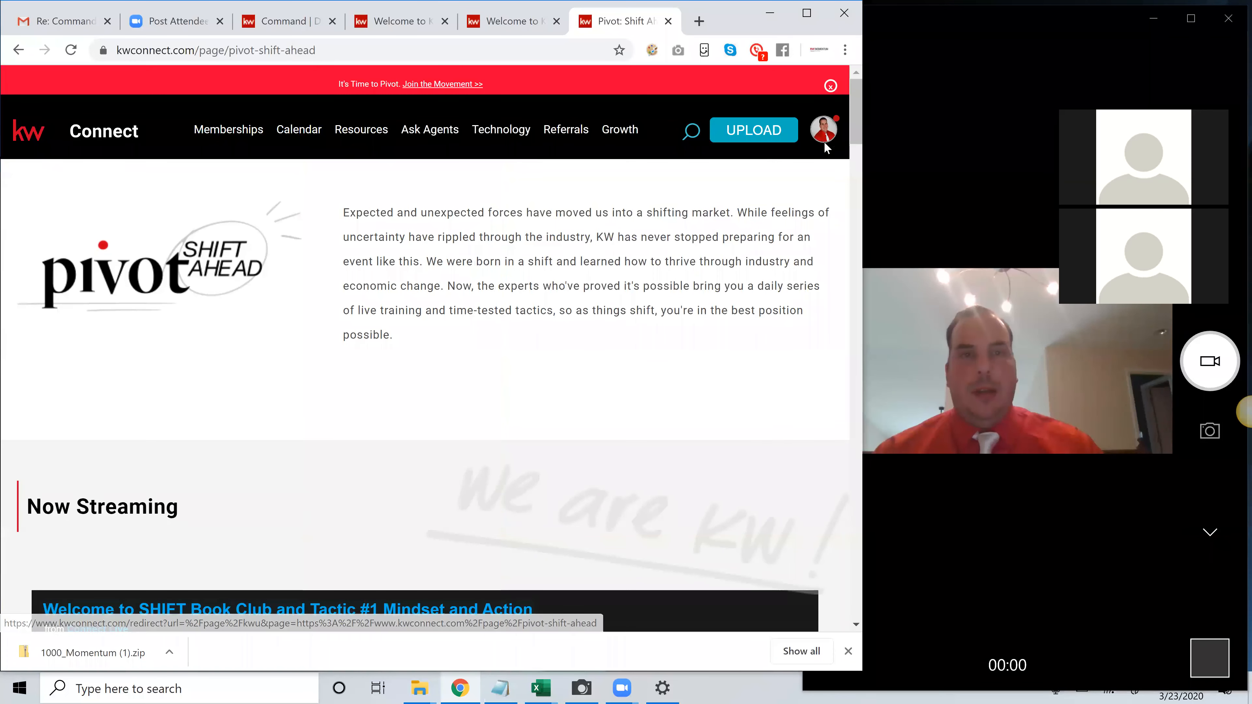
Open the Logos and Branding page within the Marketing resources of KW Connect
{"action": "mouse_move", "coordinate": [824, 138]}
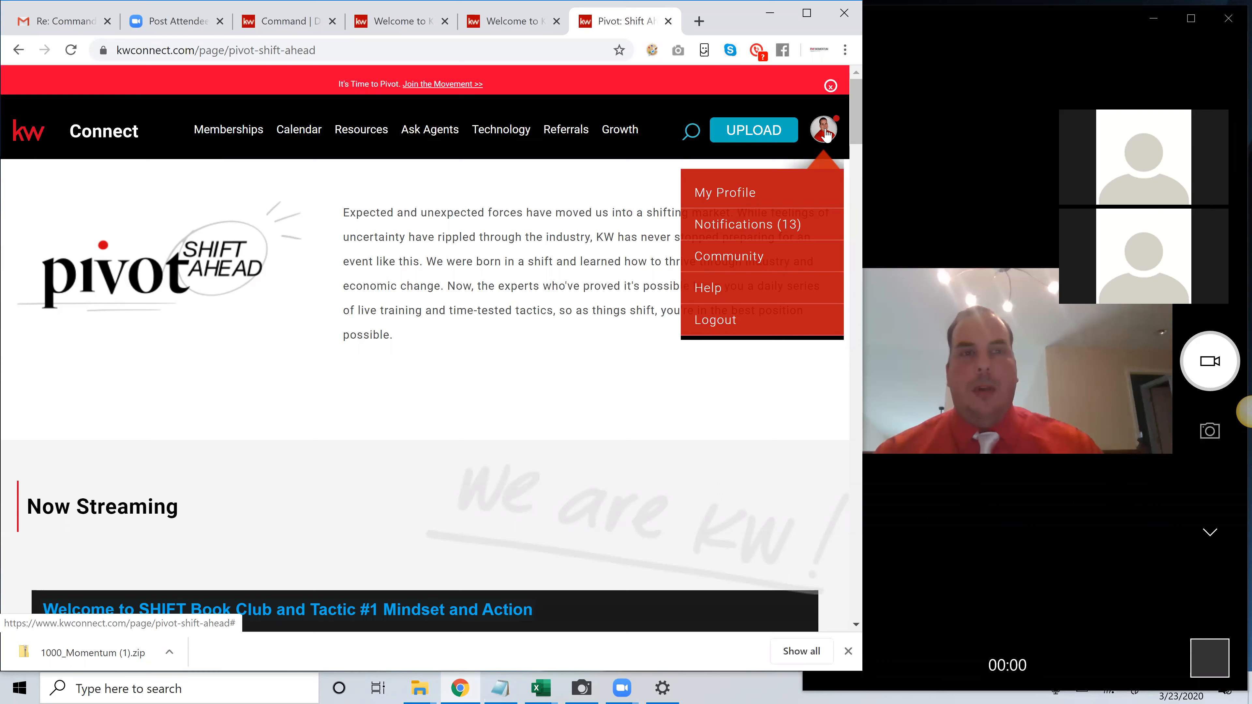
{"action": "mouse_move", "coordinate": [376, 136]}
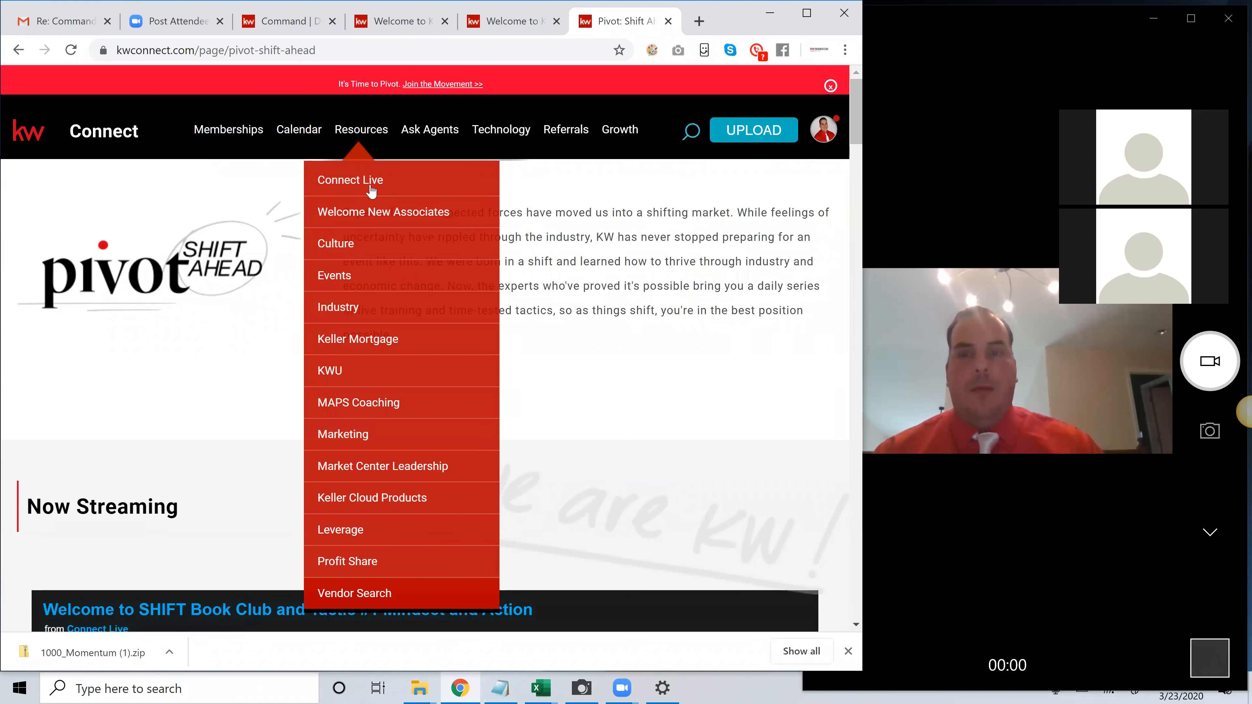
{"action": "left_click", "coordinate": [356, 438]}
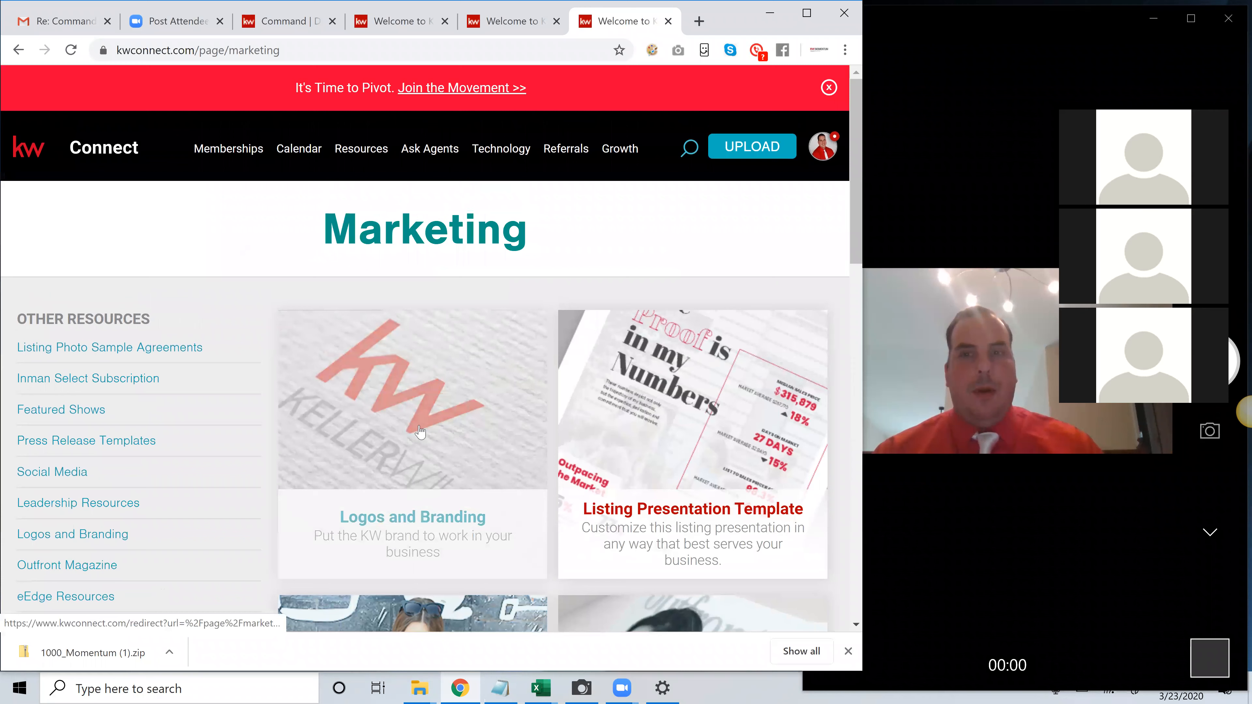
{"action": "left_click", "coordinate": [424, 464]}
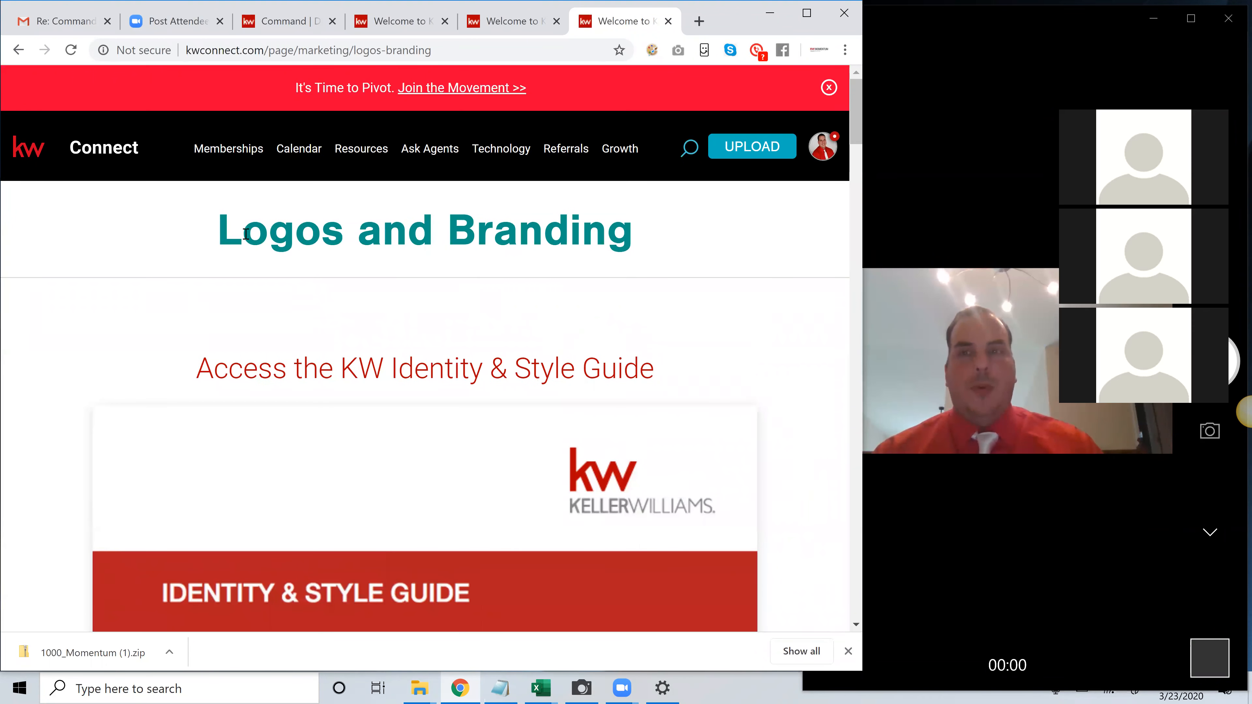
Search the market center logos by the partial name "mom" and by market center number 644
{"action": "scroll", "coordinate": [442, 226], "scroll_direction": "down", "scroll_amount": 1}
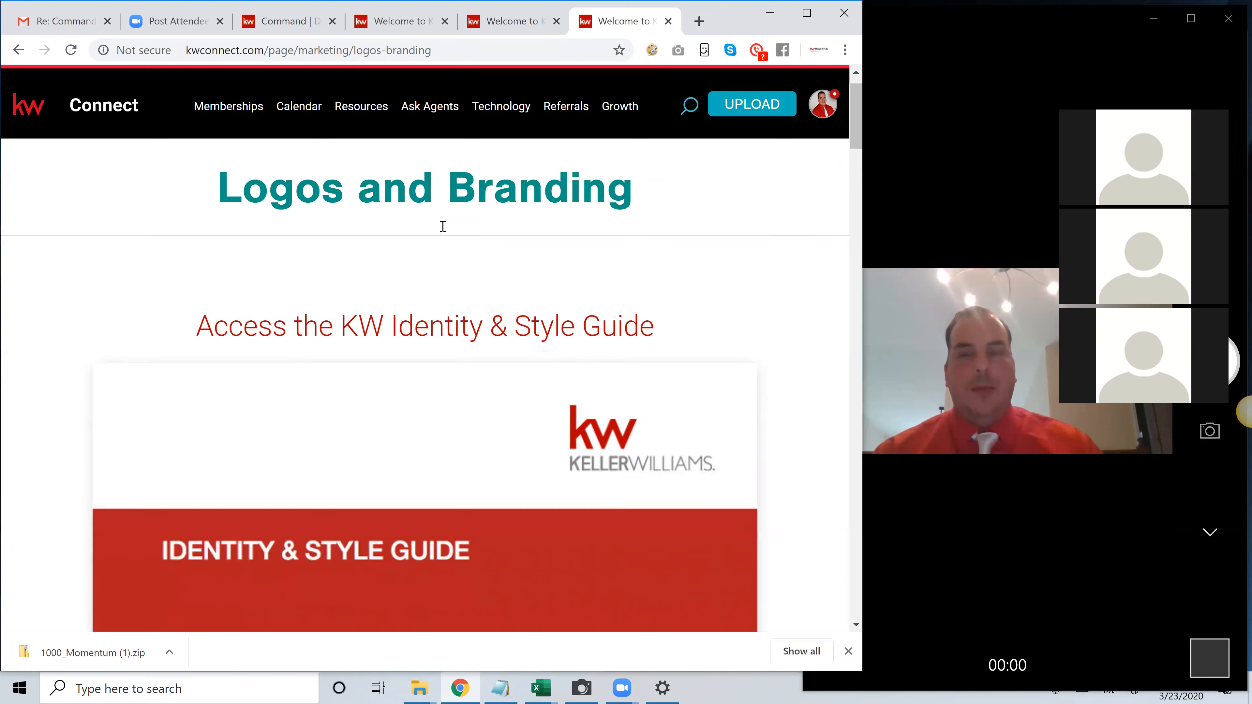
{"action": "scroll", "coordinate": [443, 226], "scroll_direction": "down", "scroll_amount": 10}
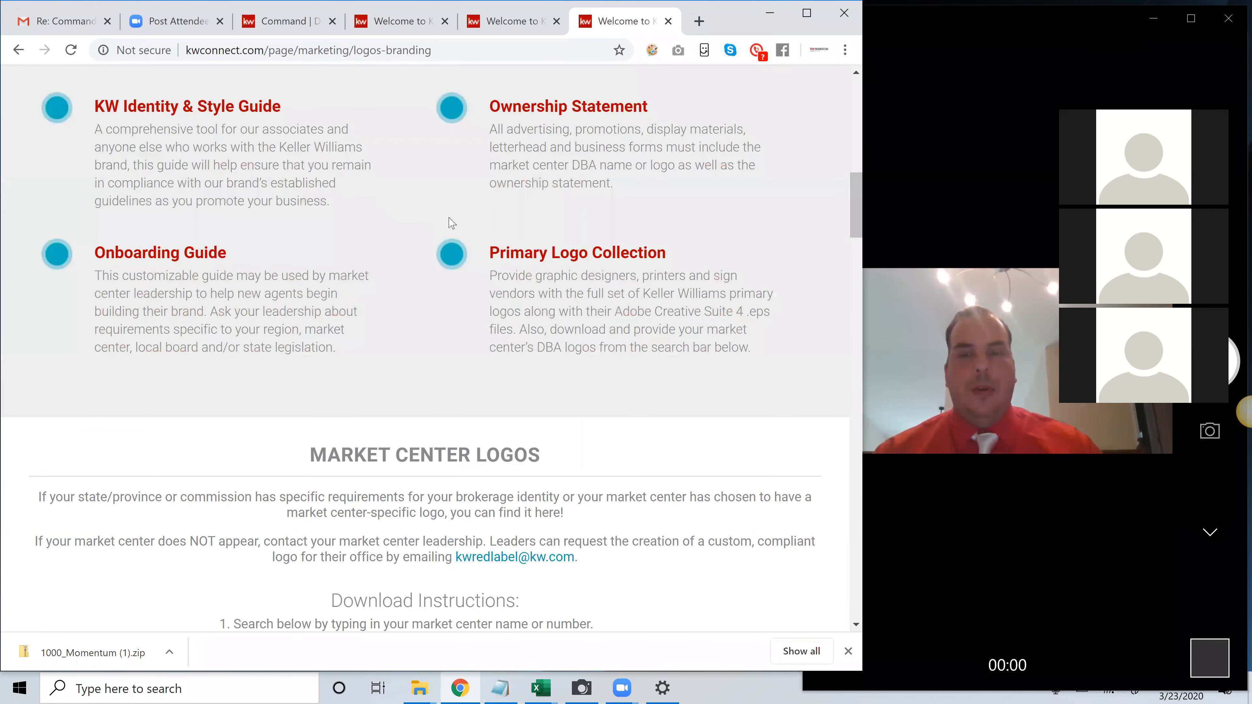
{"action": "scroll", "coordinate": [451, 222], "scroll_direction": "down", "scroll_amount": 10}
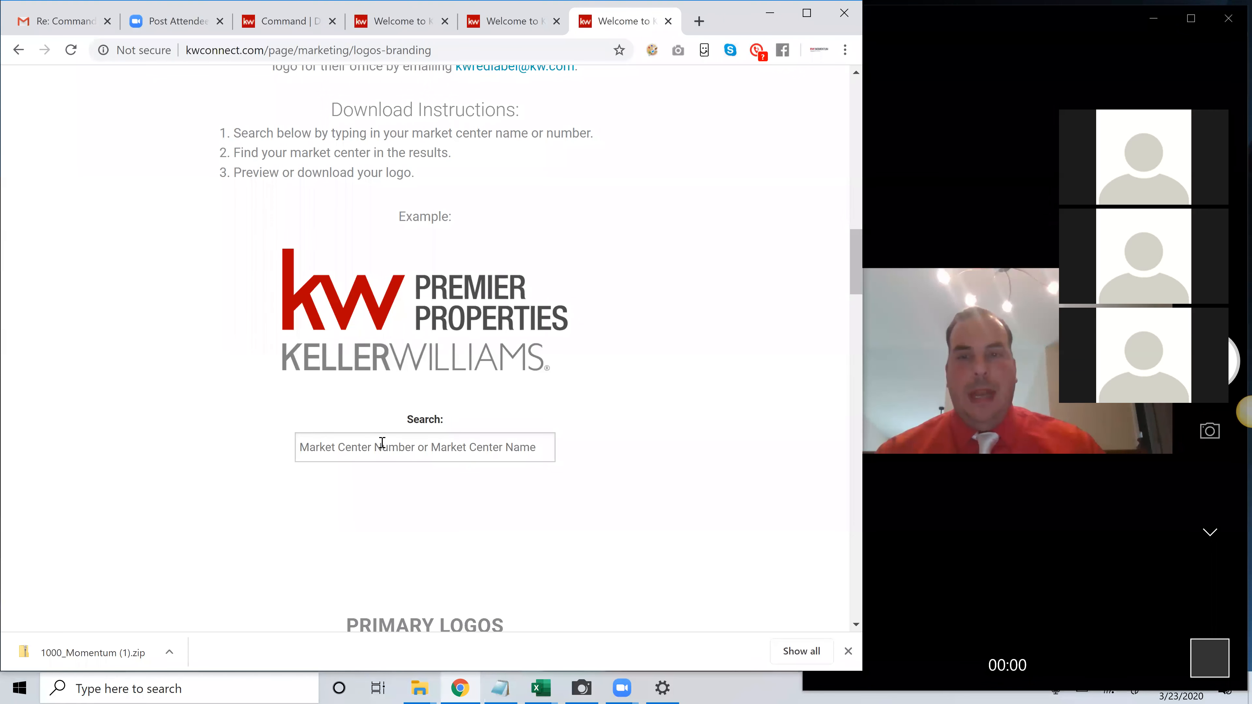
{"action": "type", "text": "mome"}
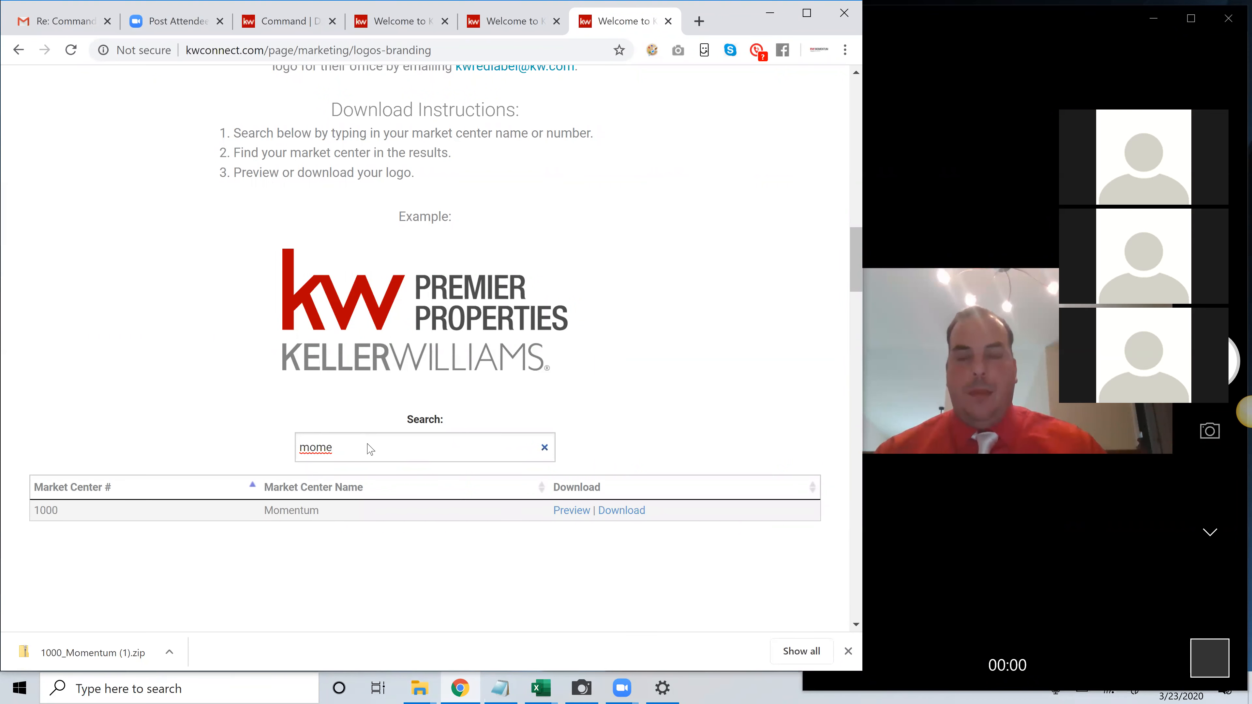
{"action": "left_click_drag", "start_coordinate": [366, 448], "coordinate": [125, 436]}
{"action": "type", "text": "644"}
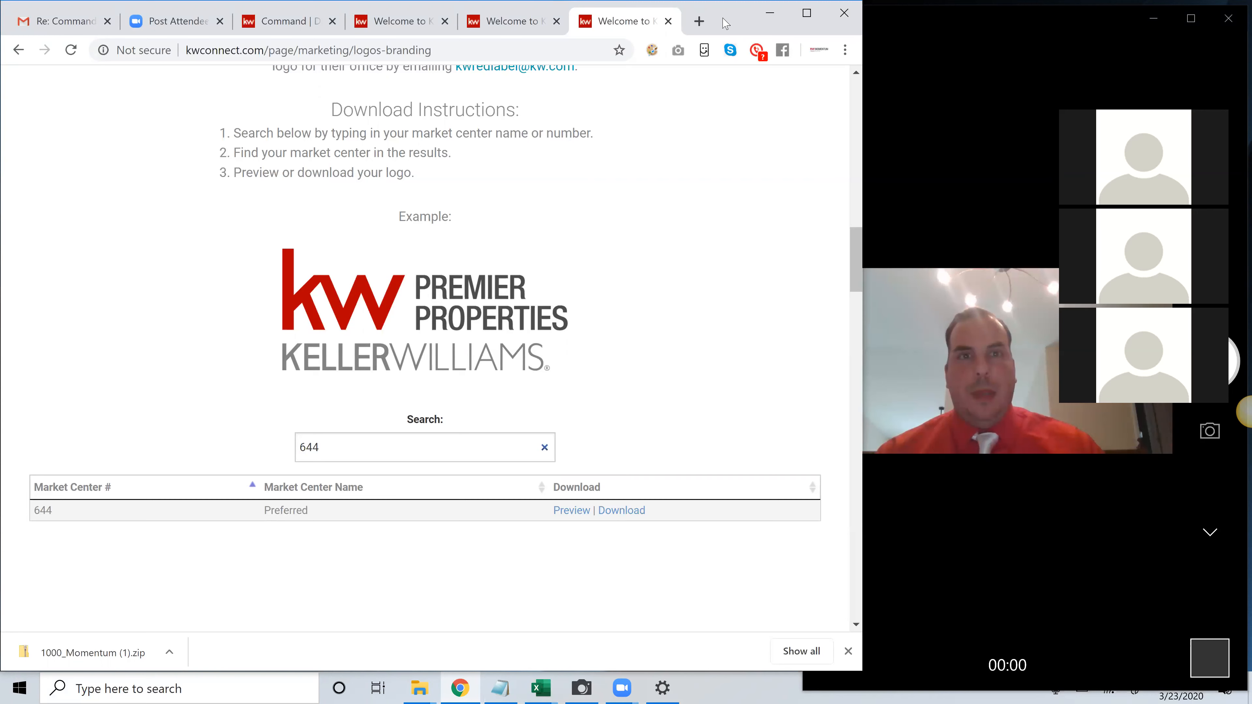
Uncover the desktop behind the browser and create a new folder there named KW Logos
{"action": "left_click_drag", "start_coordinate": [726, 24], "coordinate": [576, 245]}
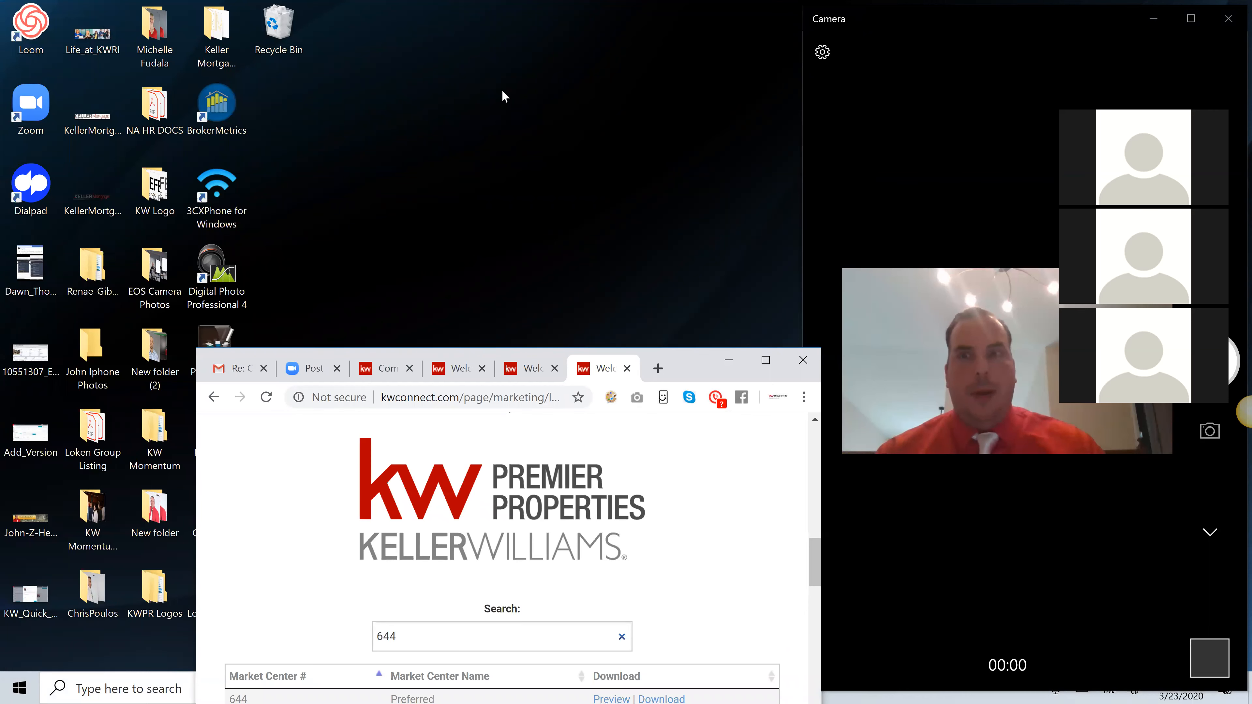
{"action": "left_click", "coordinate": [496, 72]}
{"action": "right_click", "coordinate": [496, 75]}
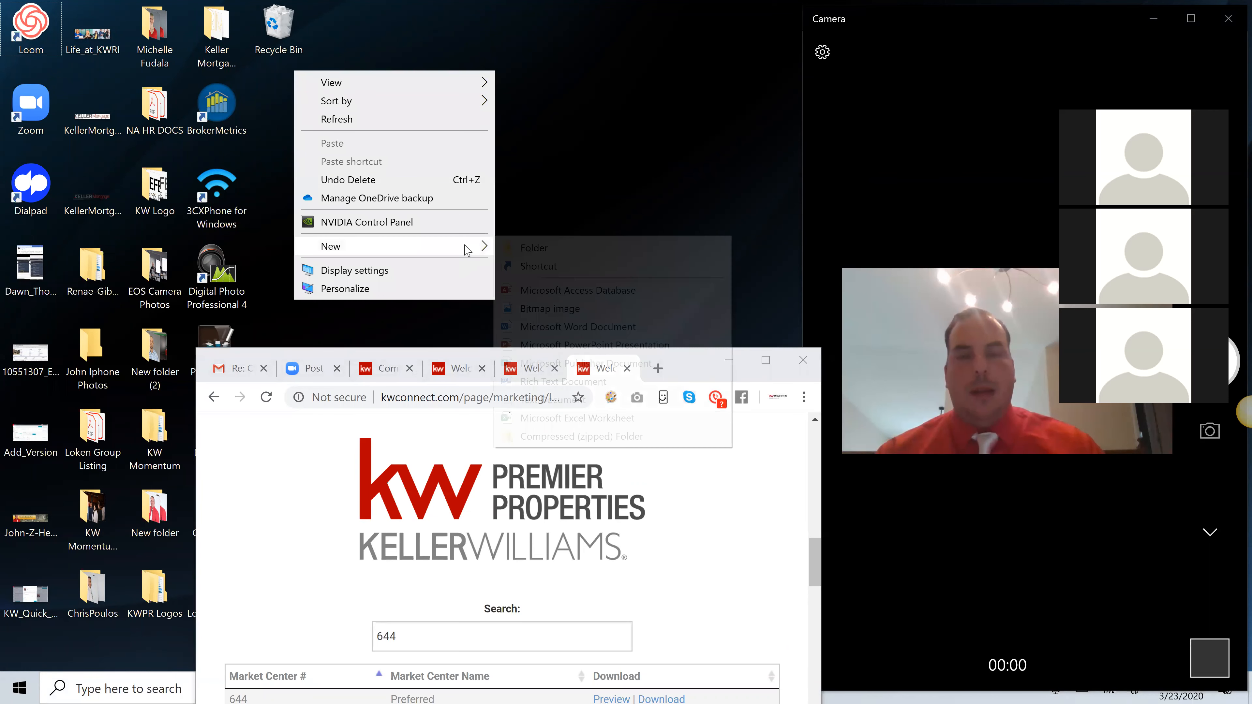
{"action": "mouse_move", "coordinate": [466, 247]}
{"action": "left_click", "coordinate": [534, 248]}
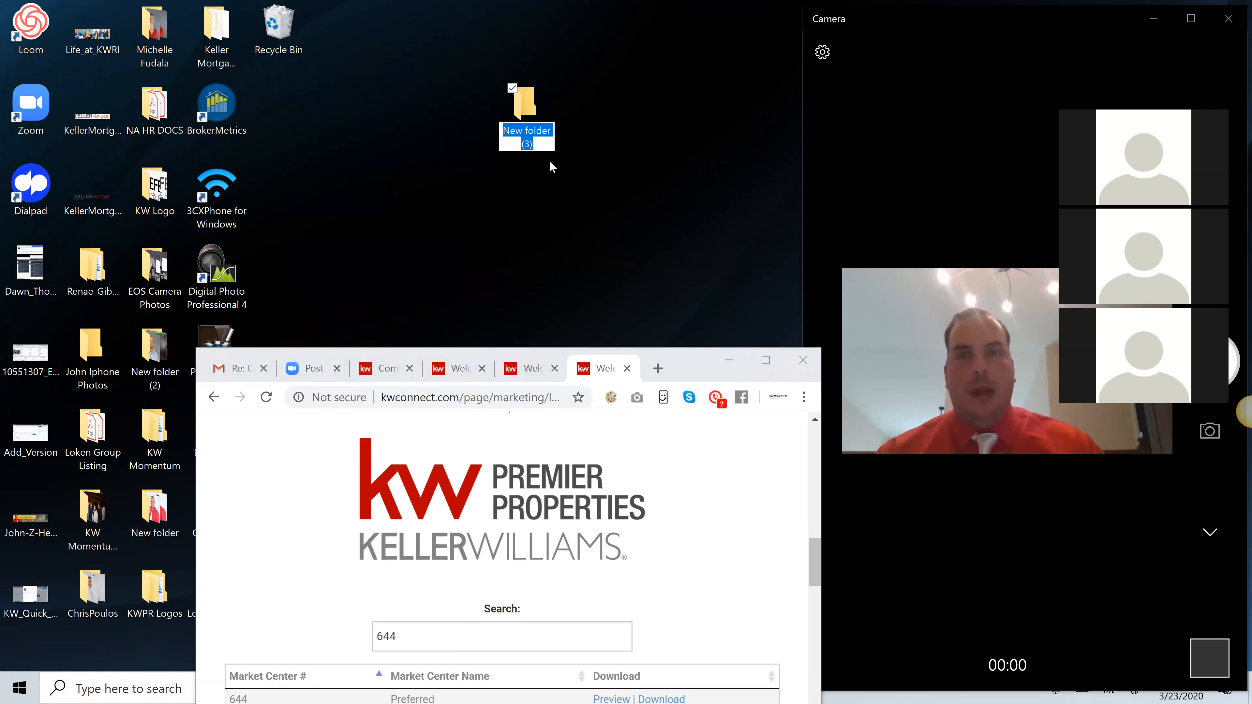
{"action": "type", "text": "KW"}
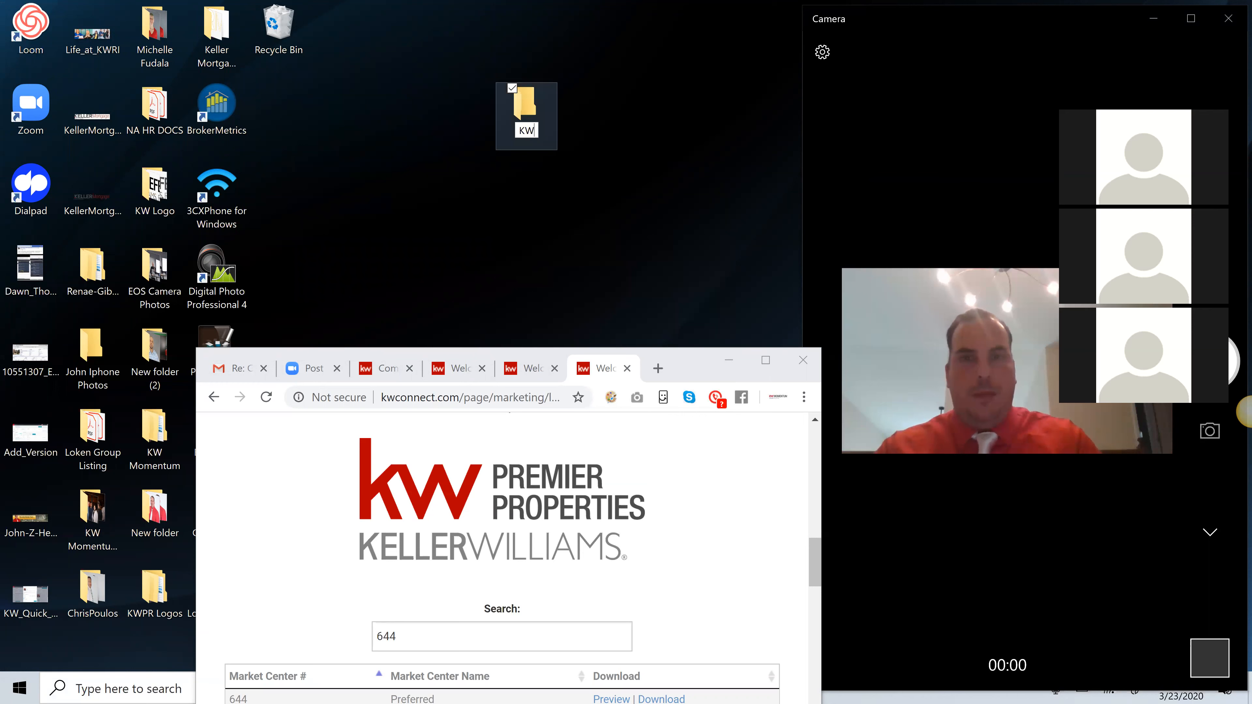
{"action": "type", "text": " Logos"}
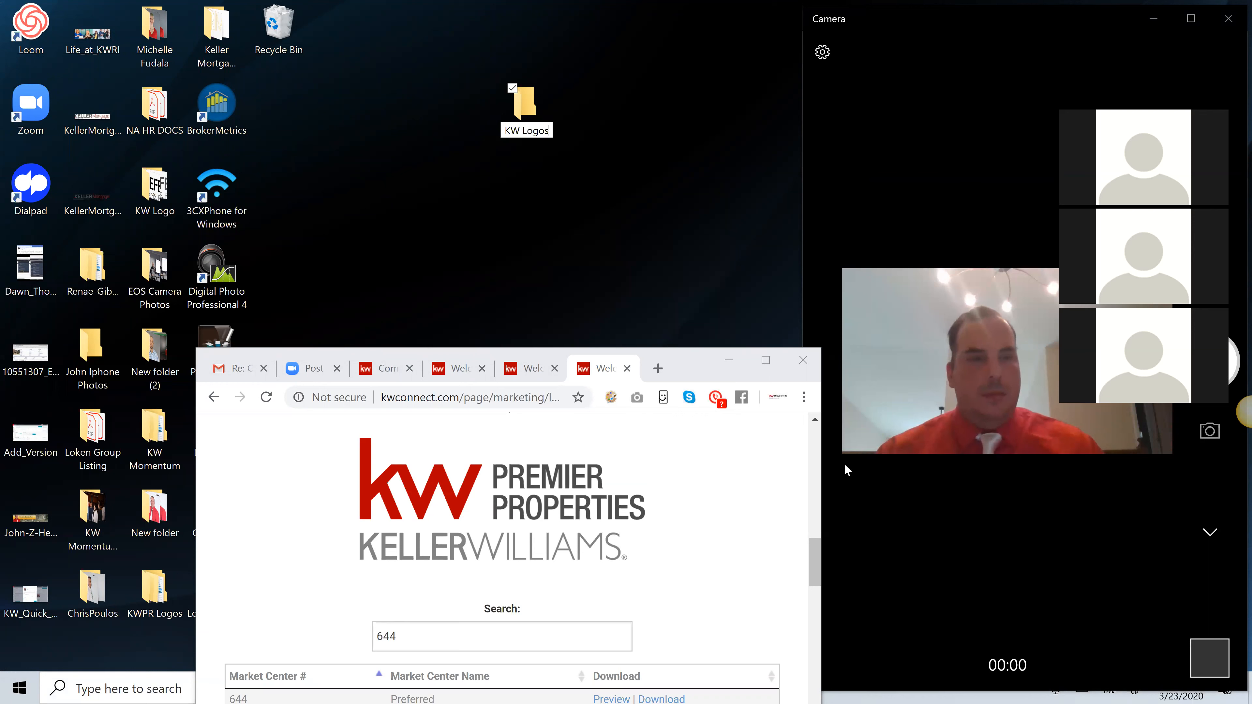
{"action": "key", "text": "Return"}
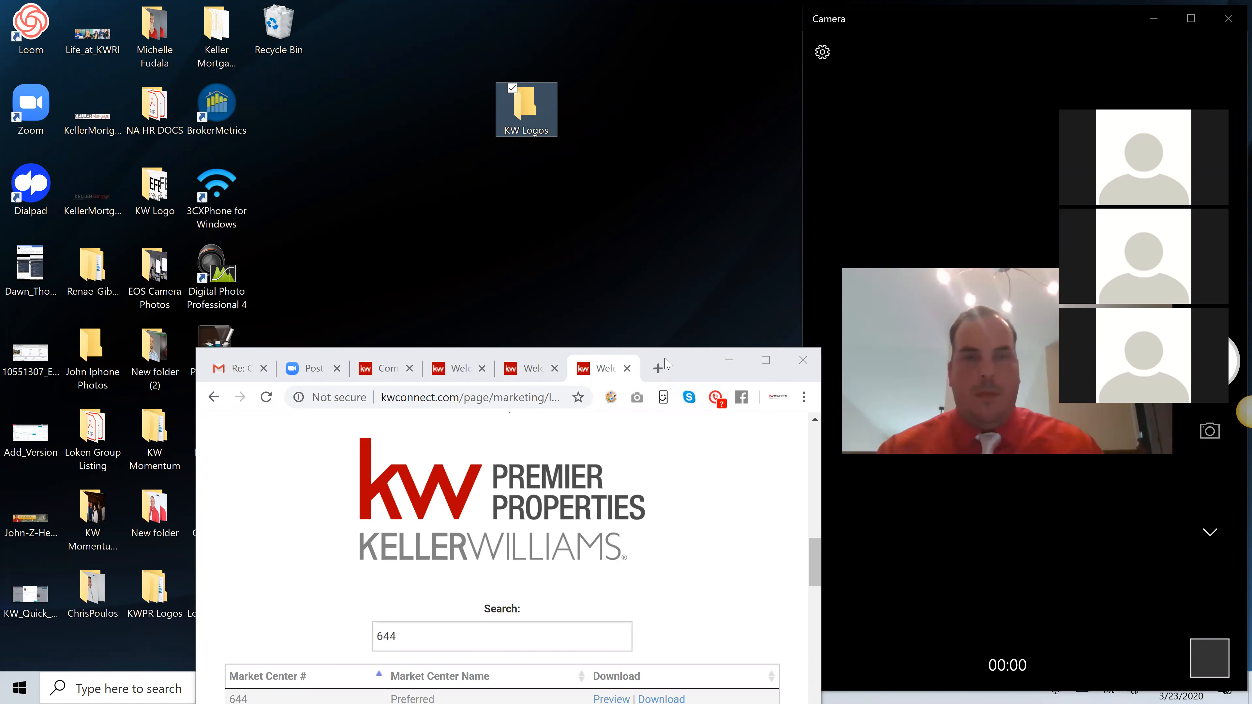
Clear the market center logo search and look up market center number 644 again
{"action": "left_click_drag", "start_coordinate": [702, 367], "coordinate": [663, 195]}
{"action": "left_click_drag", "start_coordinate": [421, 457], "coordinate": [243, 443]}
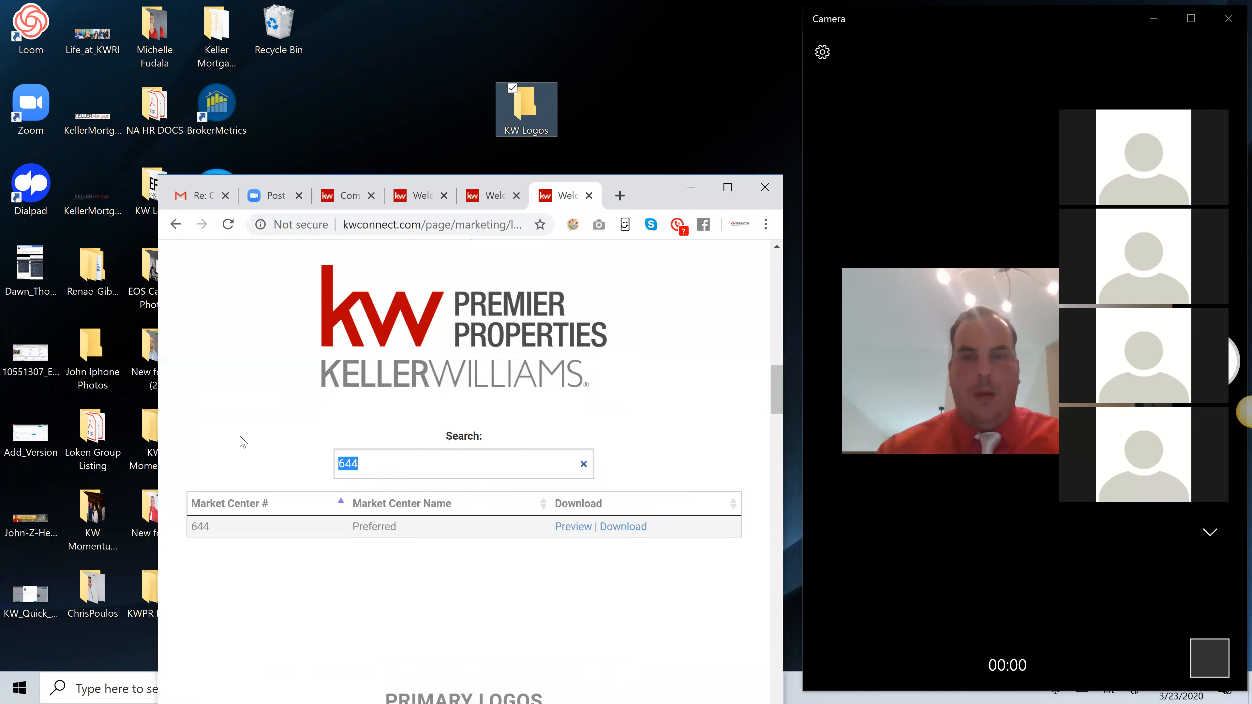
{"action": "key", "text": "BackSpace"}
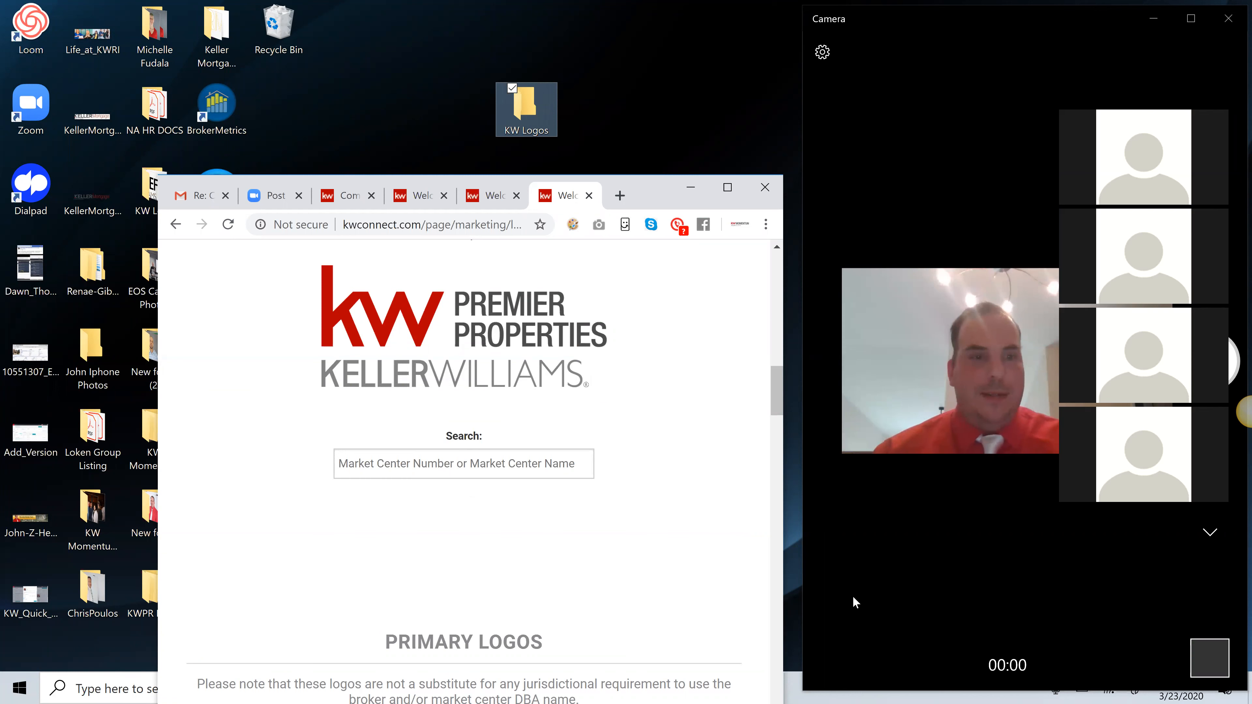
{"action": "left_click", "coordinate": [508, 458]}
{"action": "type", "text": "644"}
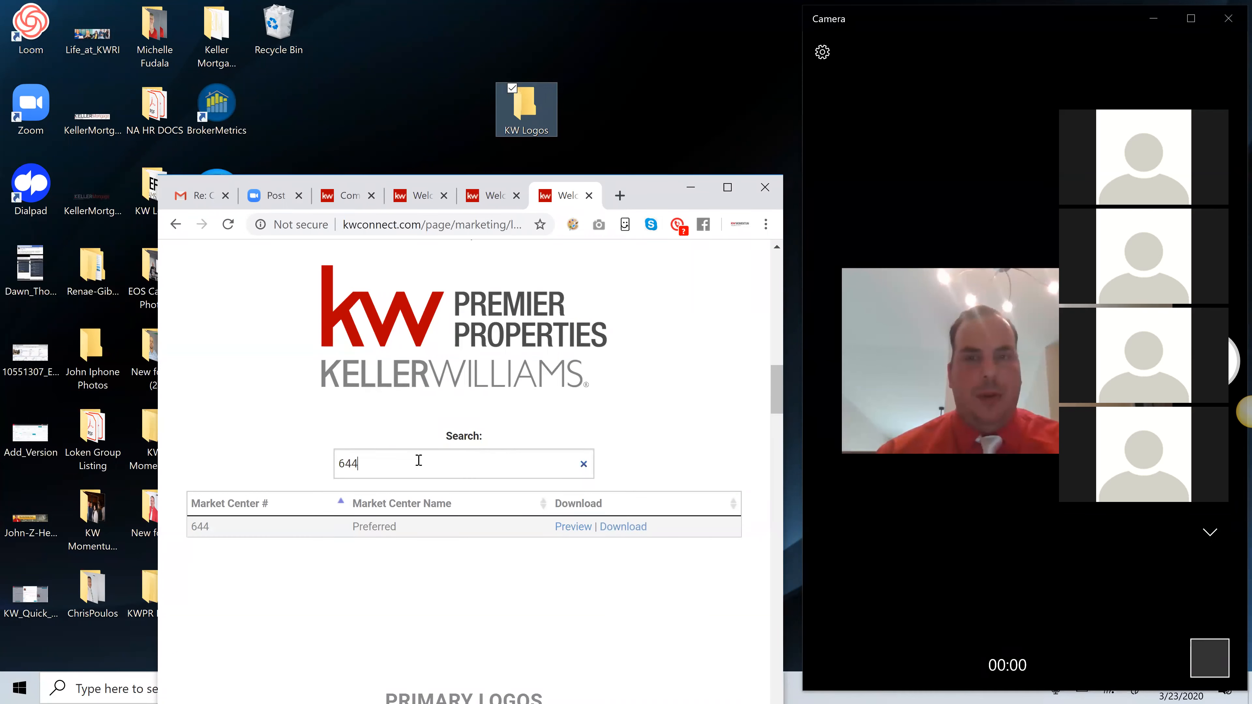
{"action": "left_click", "coordinate": [620, 536]}
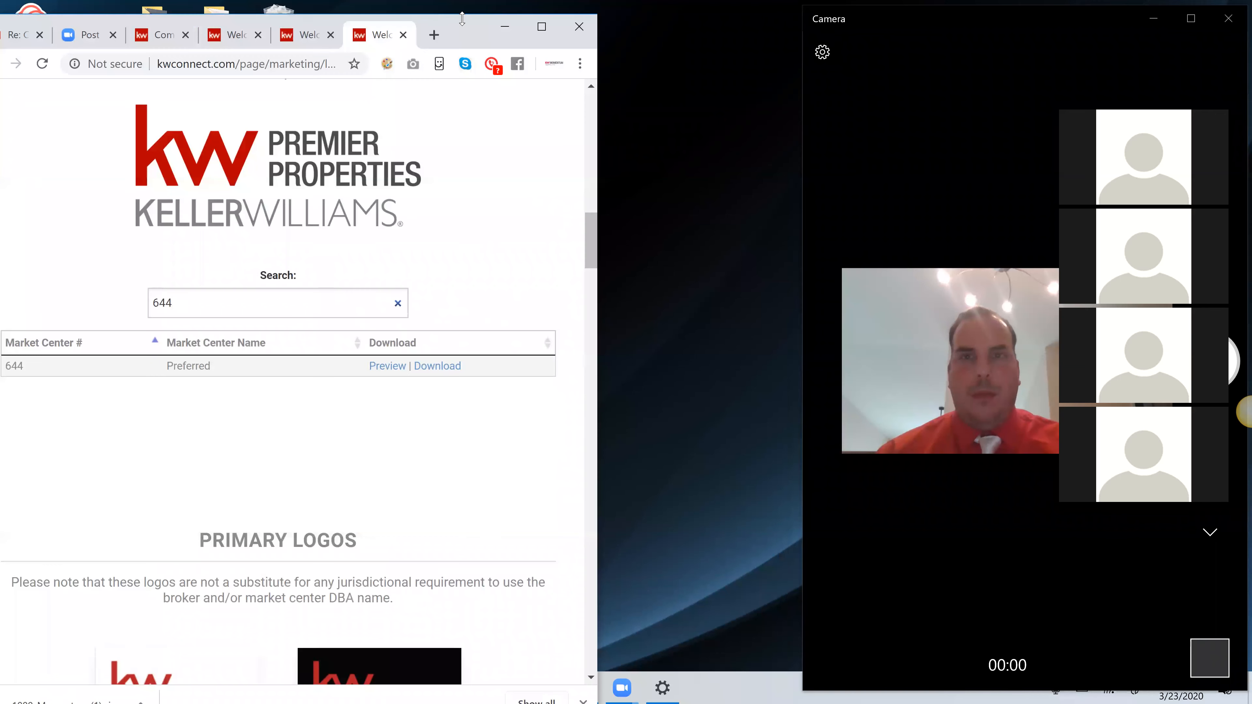
Arrange the browser window and the KW Logos desktop folder so that both are fully visible side by side
{"action": "left_click_drag", "start_coordinate": [462, 18], "coordinate": [510, 194]}
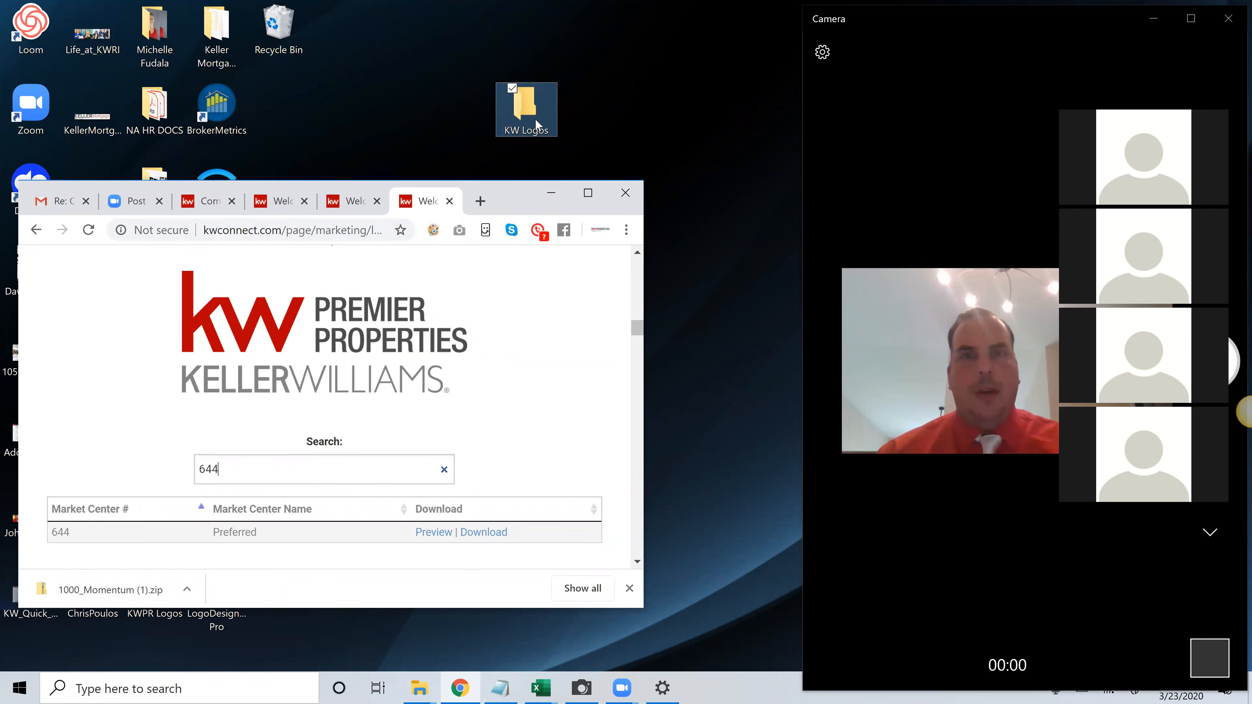
{"action": "left_click", "coordinate": [535, 110]}
{"action": "left_click_drag", "start_coordinate": [534, 109], "coordinate": [633, 57]}
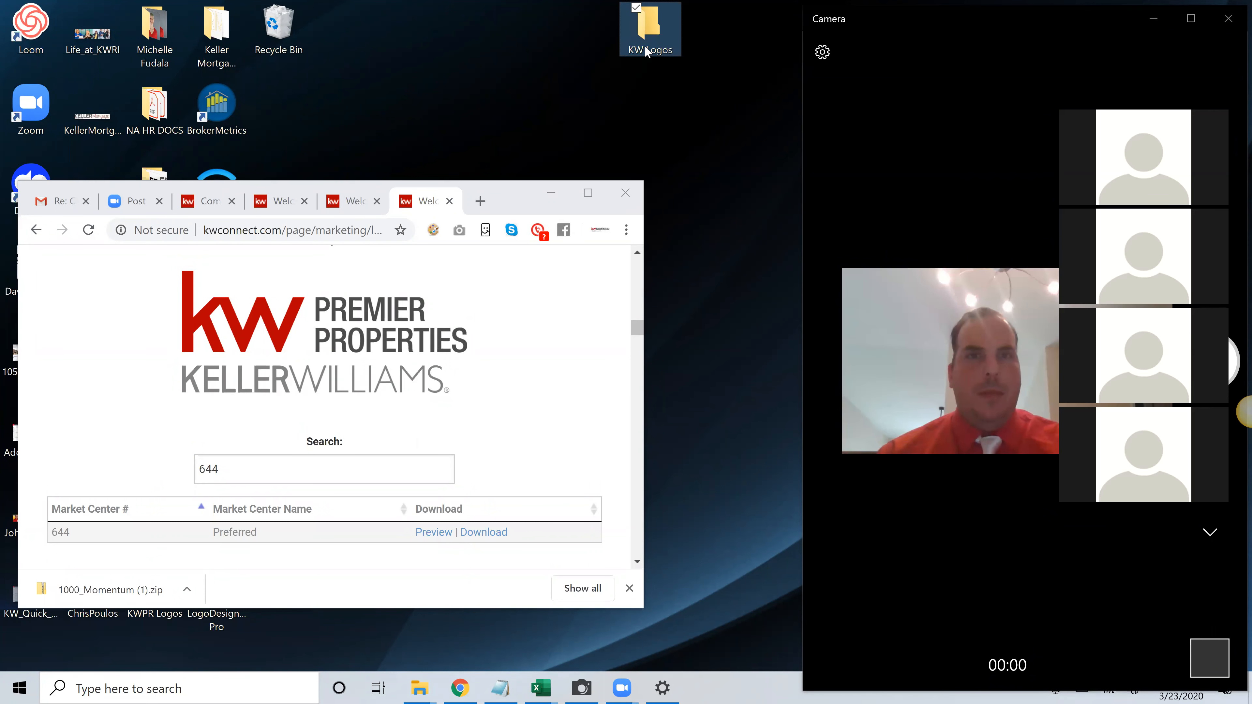
{"action": "left_click_drag", "start_coordinate": [649, 73], "coordinate": [650, 72]}
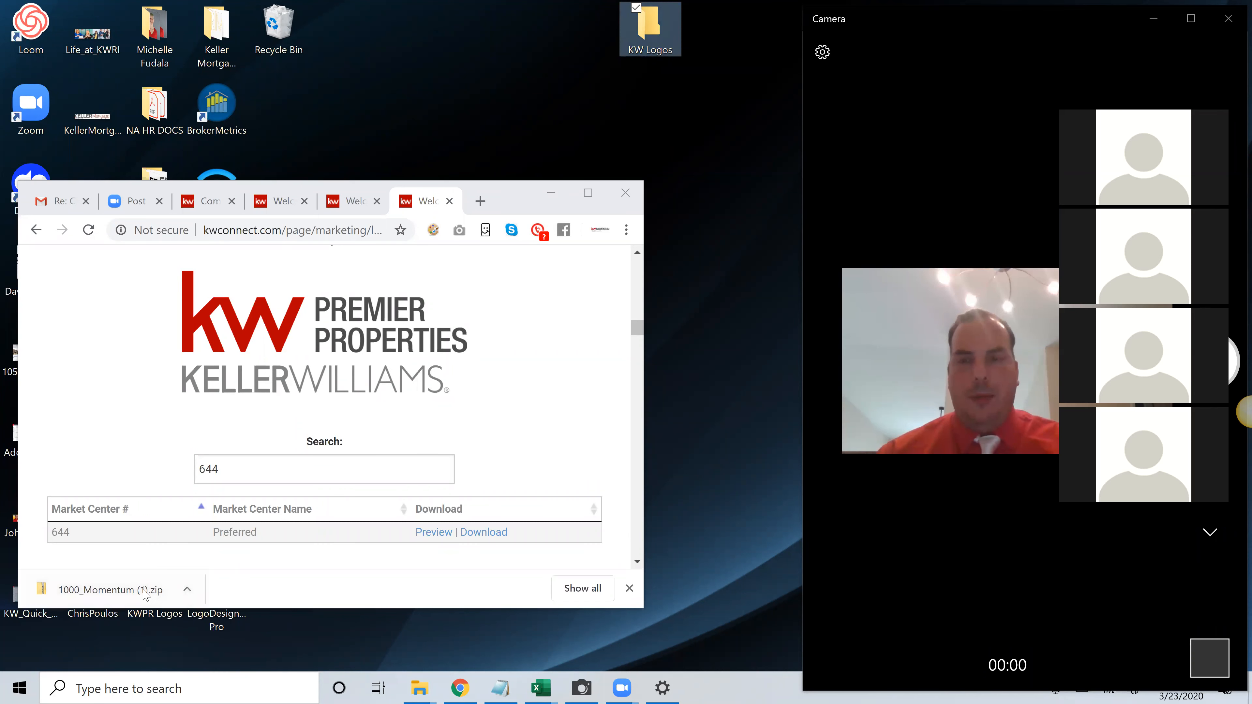
Open the downloaded 1000_Momentum (1).zip archive and position its window clear of the KW Logos folder
{"action": "left_click", "coordinate": [187, 589]}
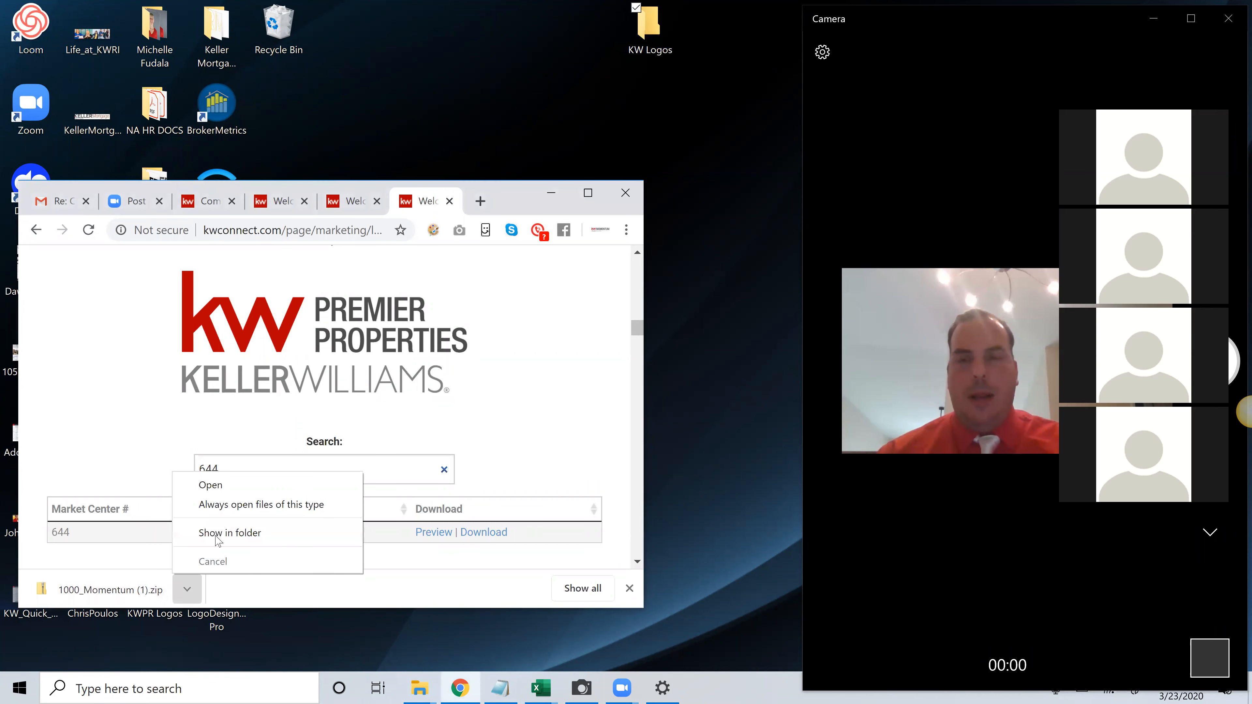
{"action": "left_click", "coordinate": [217, 486]}
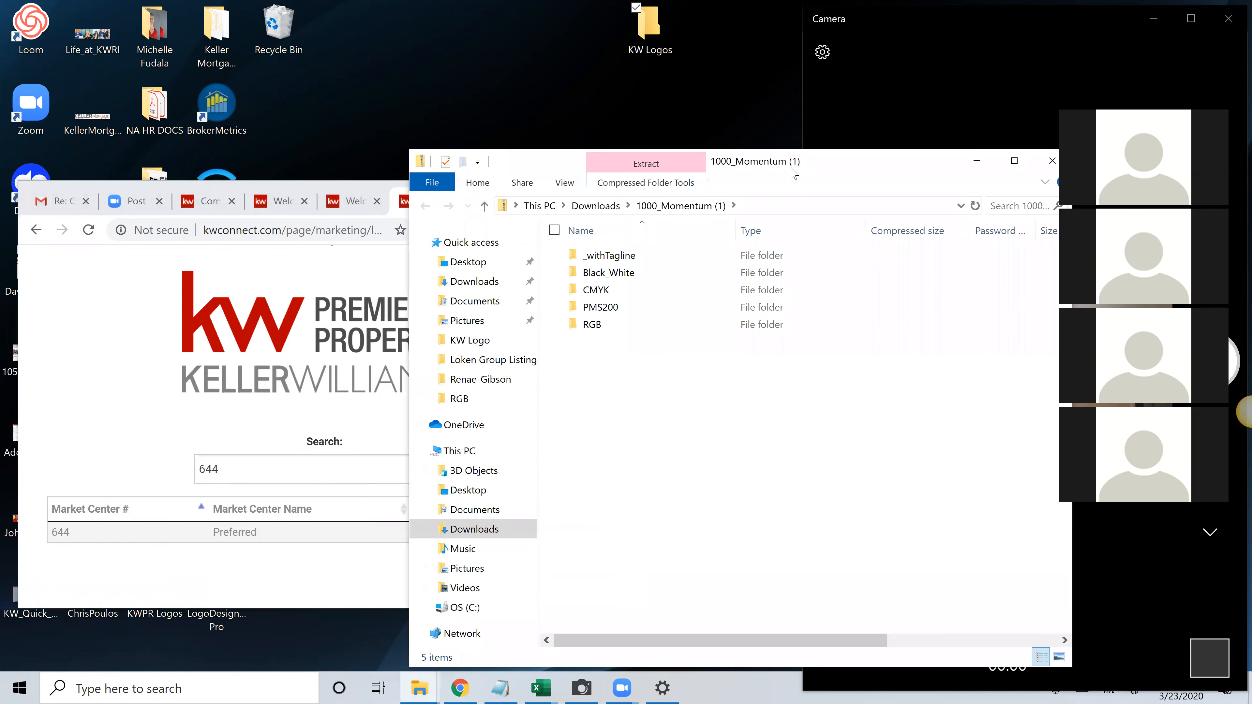
{"action": "left_click_drag", "start_coordinate": [663, 160], "coordinate": [478, 148]}
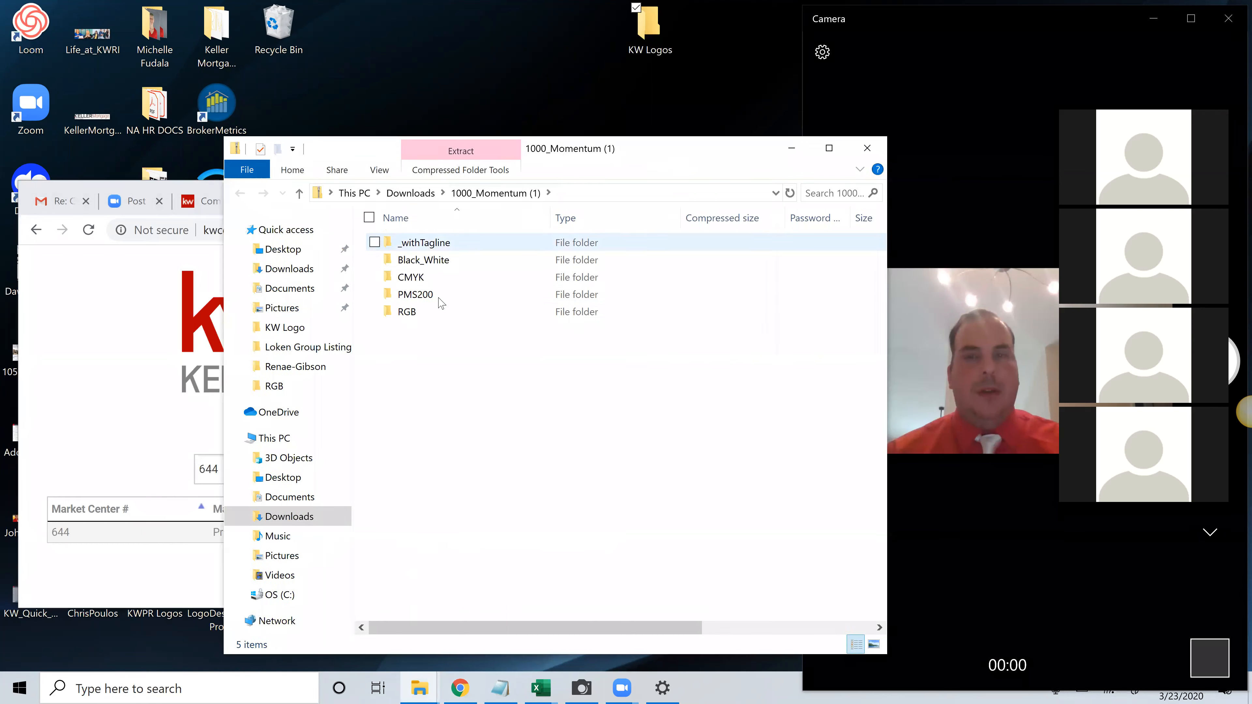
Copy the Black_White, CMYK, PMS200 and RGB folders from the archive into the KW Logos folder and close the archive window
{"action": "left_click", "coordinate": [423, 260]}
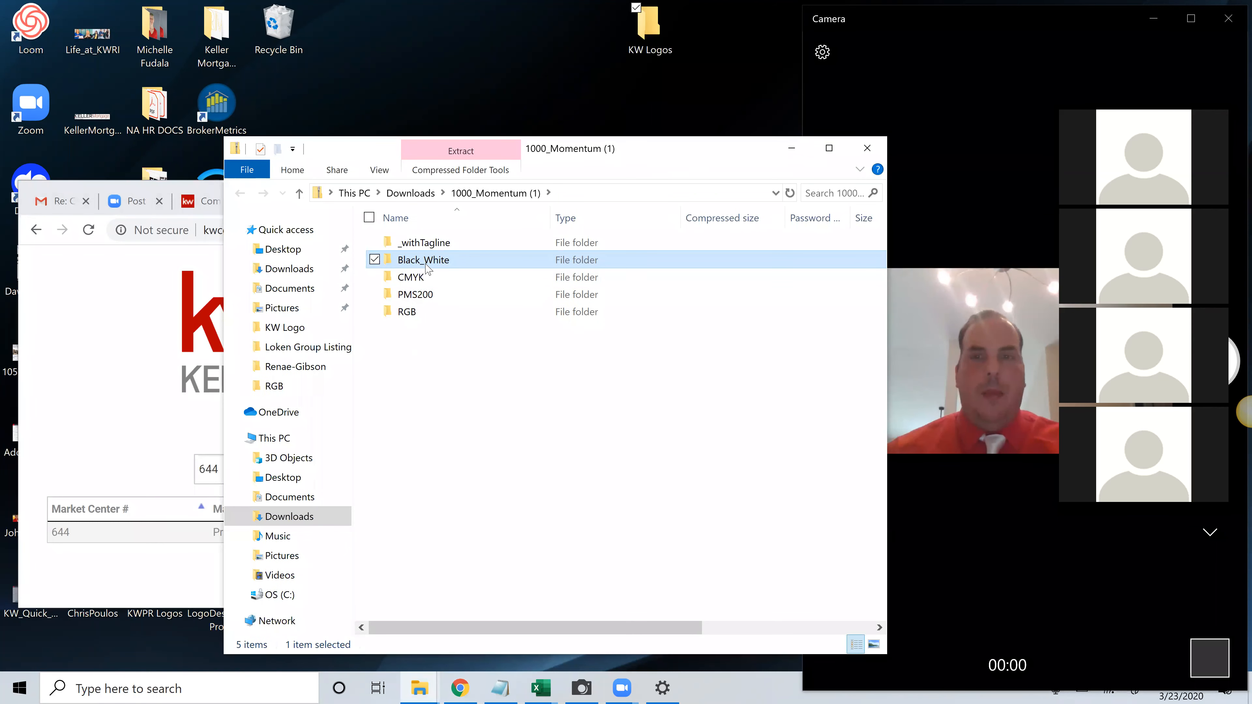
{"action": "left_click", "coordinate": [417, 277], "text": "ctrl"}
{"action": "left_click", "coordinate": [428, 294], "text": "ctrl"}
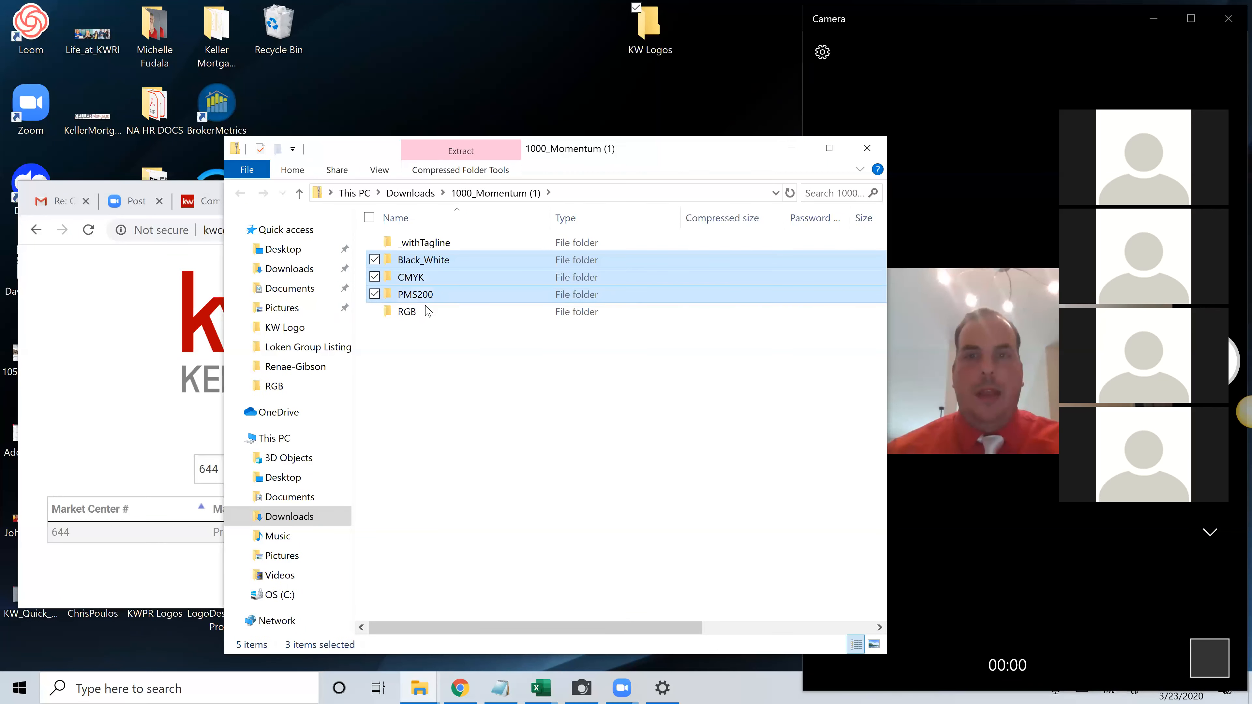
{"action": "left_click", "coordinate": [427, 312], "text": "ctrl"}
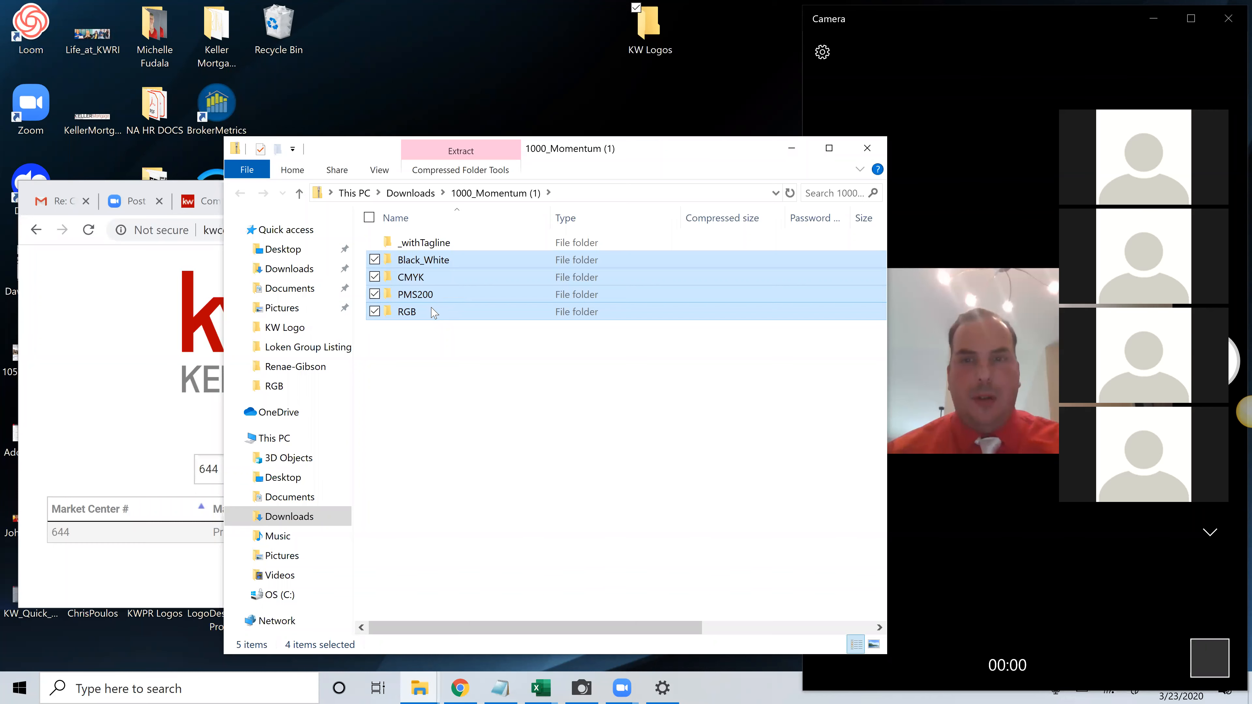
{"action": "left_click_drag", "start_coordinate": [423, 296], "coordinate": [654, 53]}
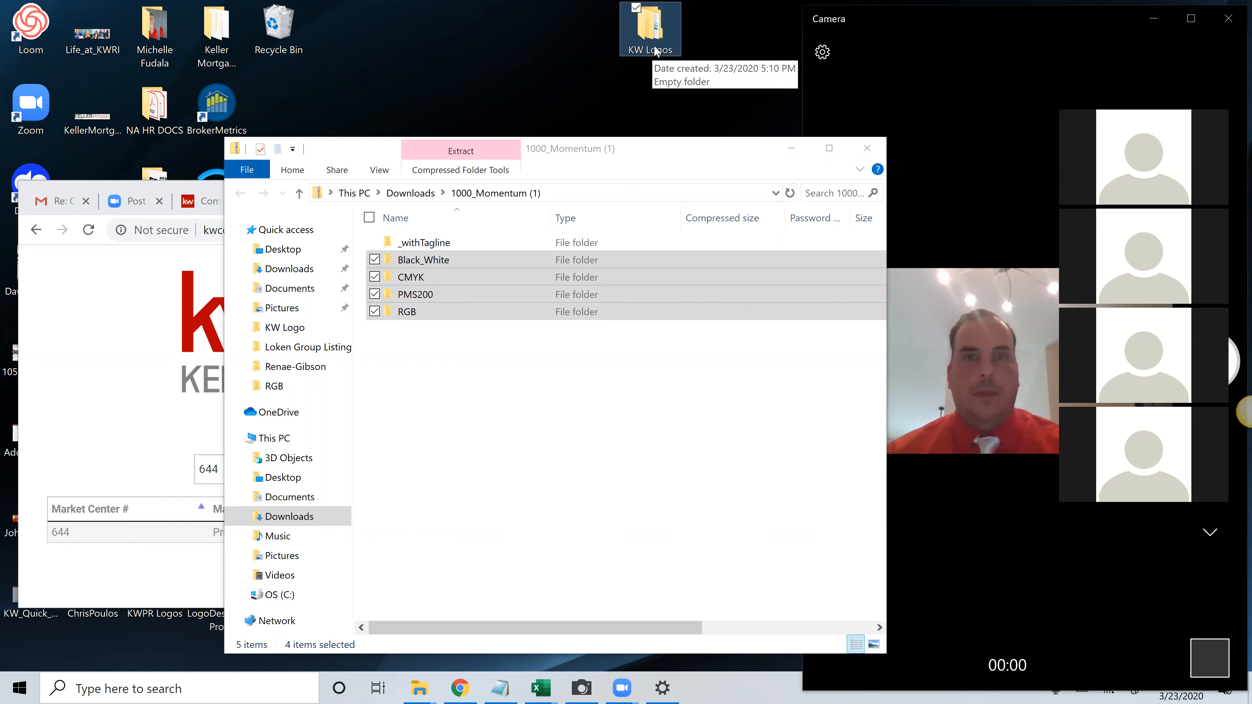
{"action": "left_click", "coordinate": [663, 158]}
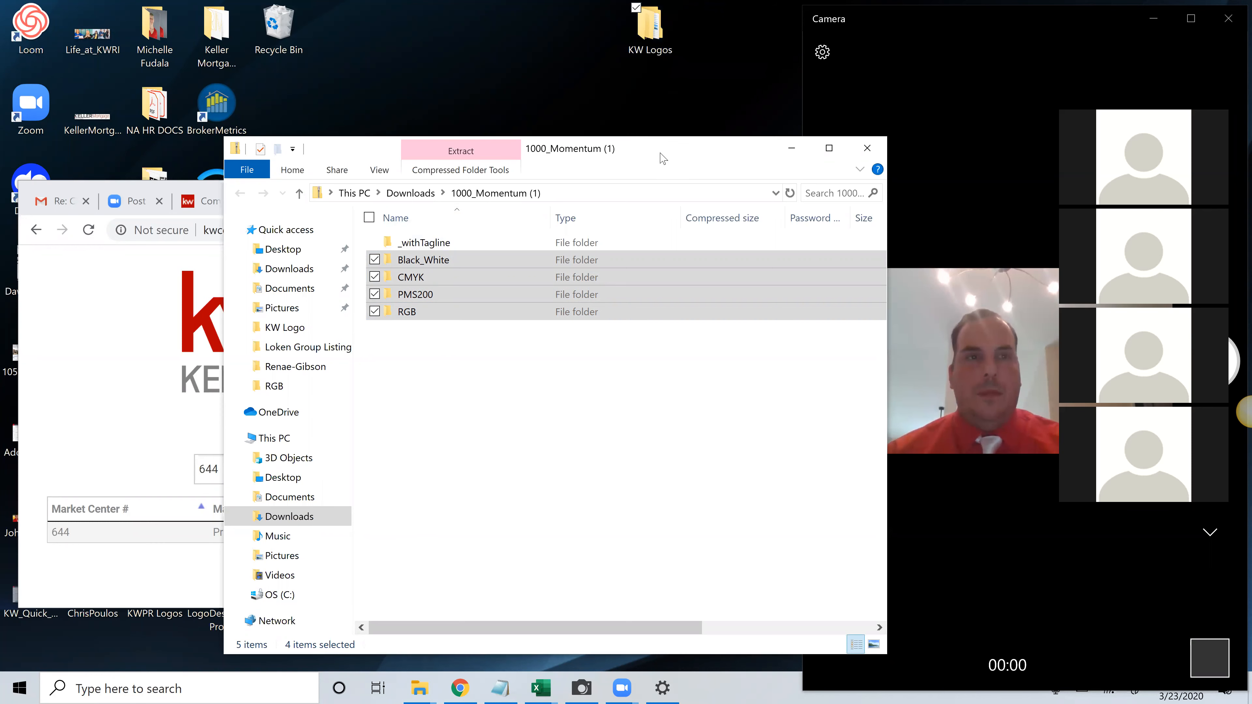
{"action": "mouse_move", "coordinate": [663, 154]}
{"action": "left_mouse_down"}
{"action": "mouse_move", "coordinate": [630, 142]}
{"action": "mouse_move", "coordinate": [663, 152]}
{"action": "left_mouse_up"}
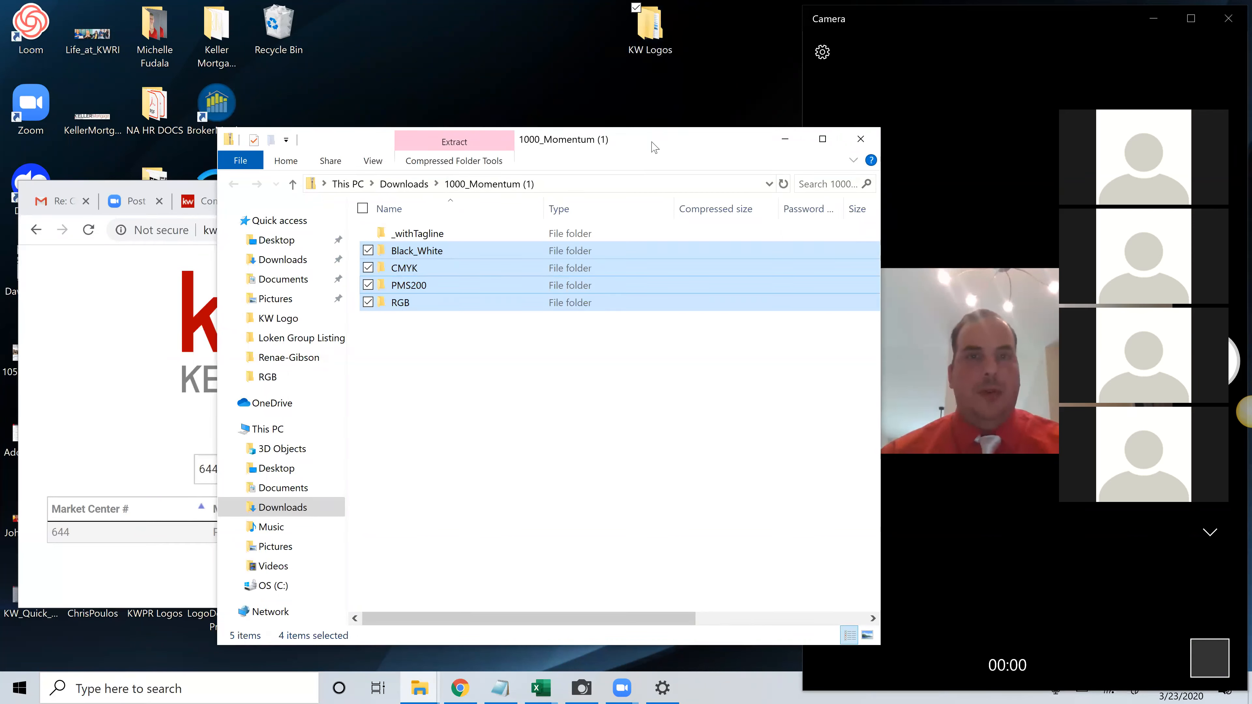
{"action": "left_click", "coordinate": [649, 38]}
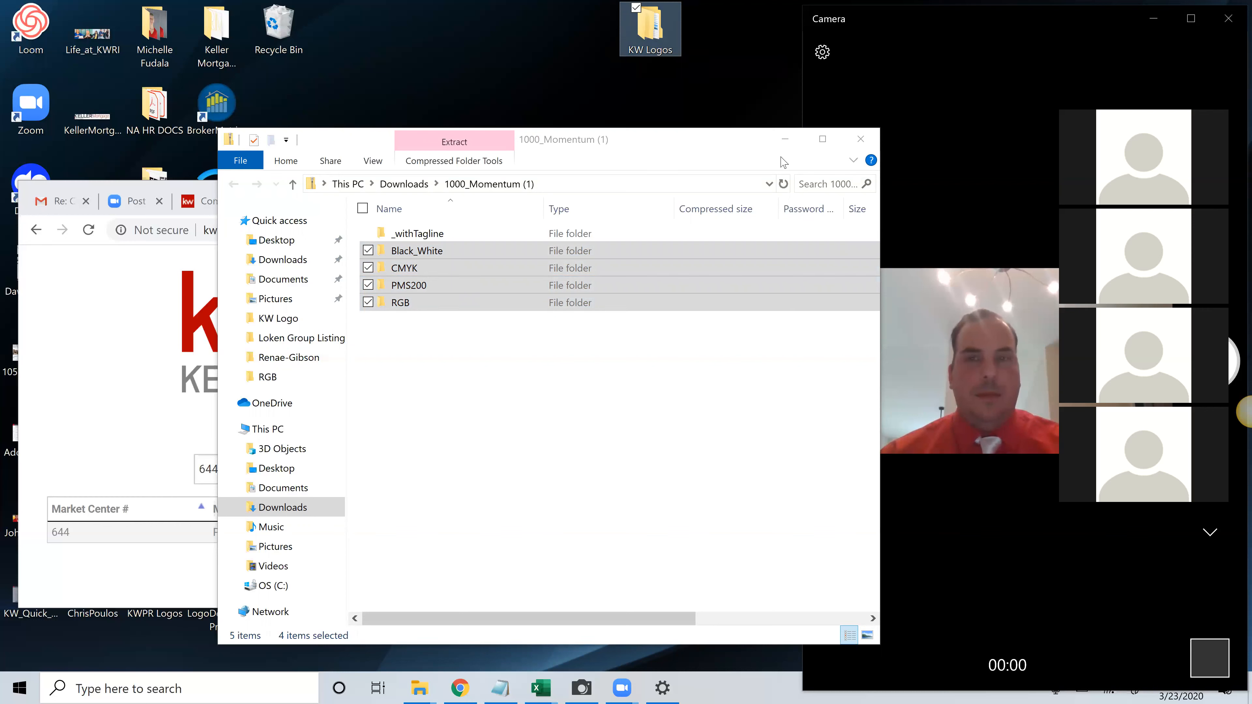
{"action": "left_click", "coordinate": [860, 142]}
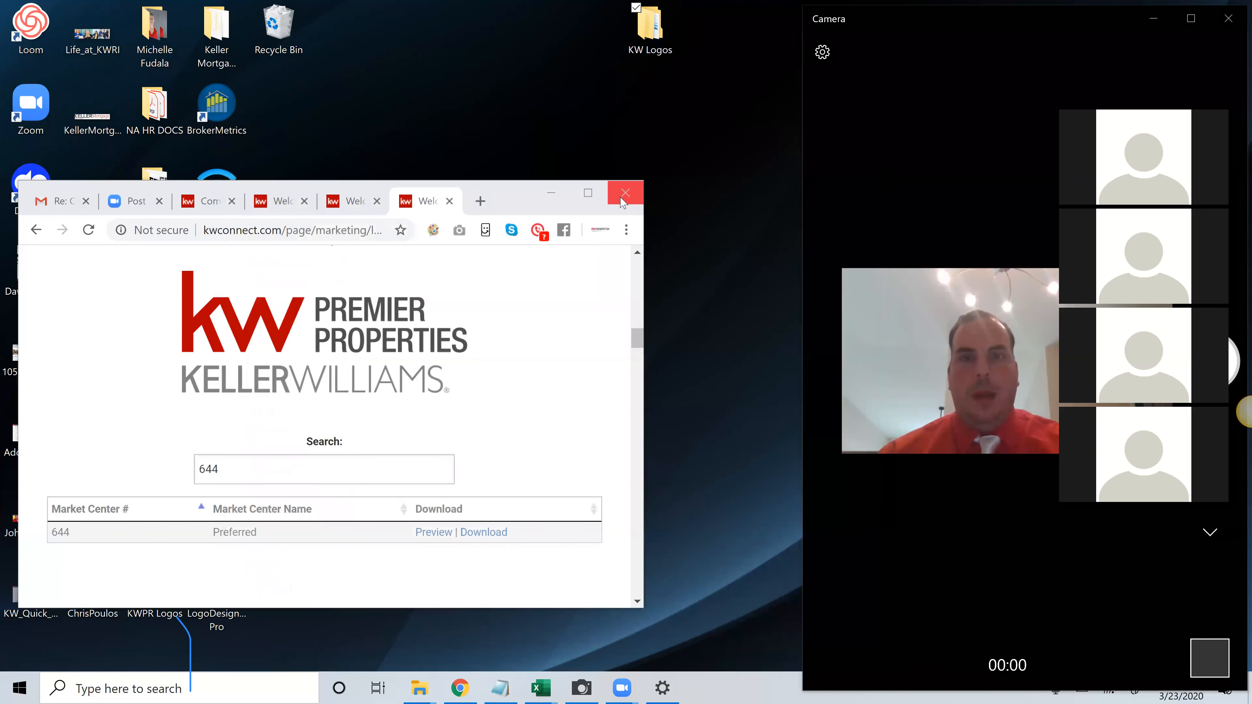
Snap the browser window showing the logo search to the left half of the display
{"action": "left_click", "coordinate": [588, 193]}
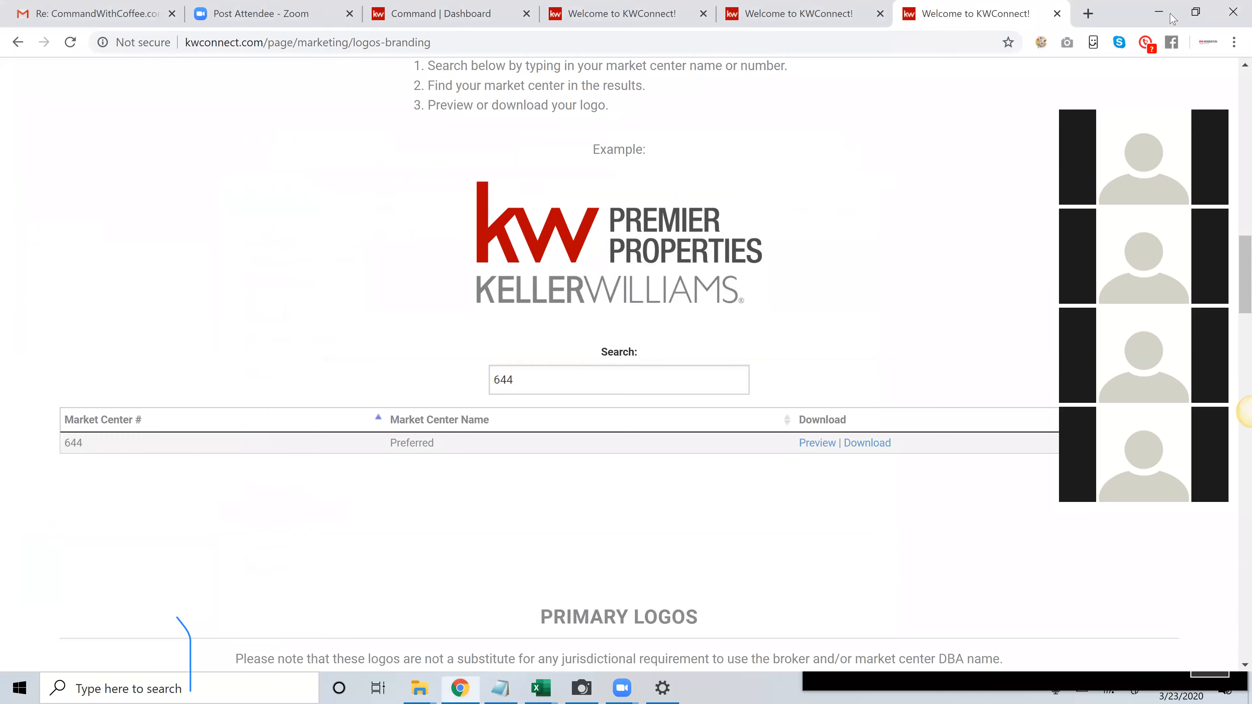
{"action": "left_click", "coordinate": [1195, 11]}
{"action": "key", "text": "super+Left"}
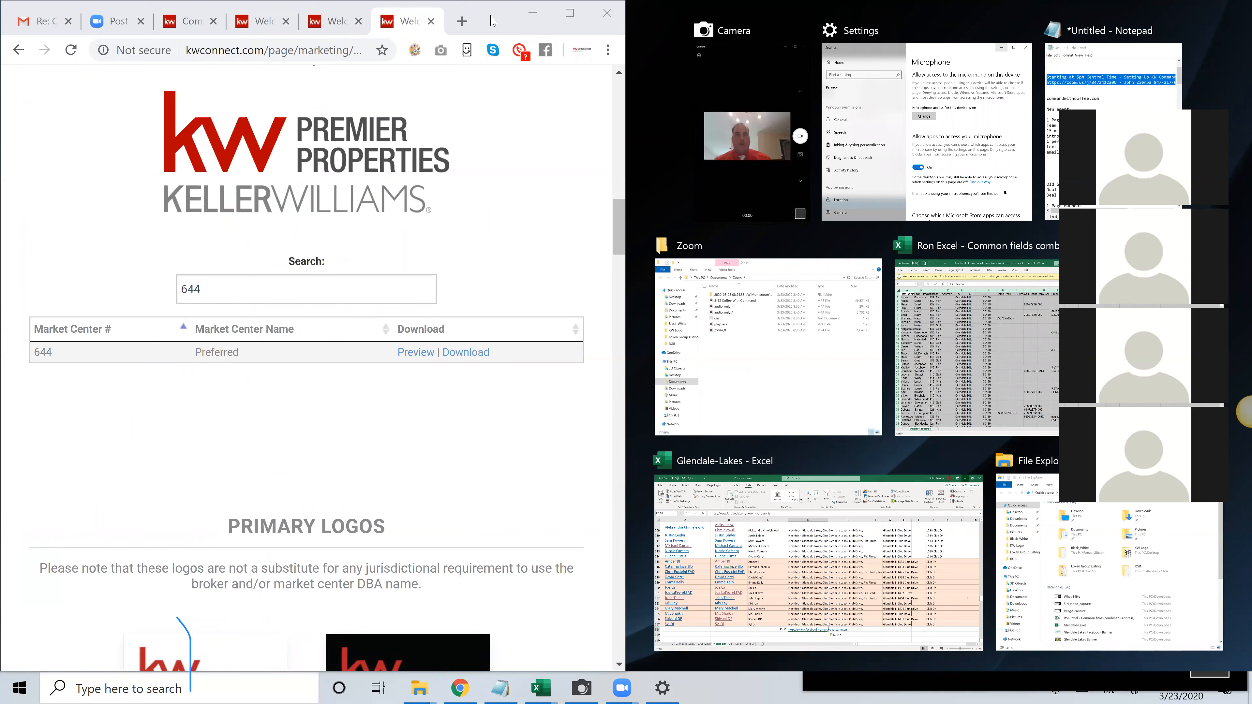
Unsnap the browser window and enlarge it to fill the free display area beside the Camera window
{"action": "left_click_drag", "start_coordinate": [491, 15], "coordinate": [520, 42]}
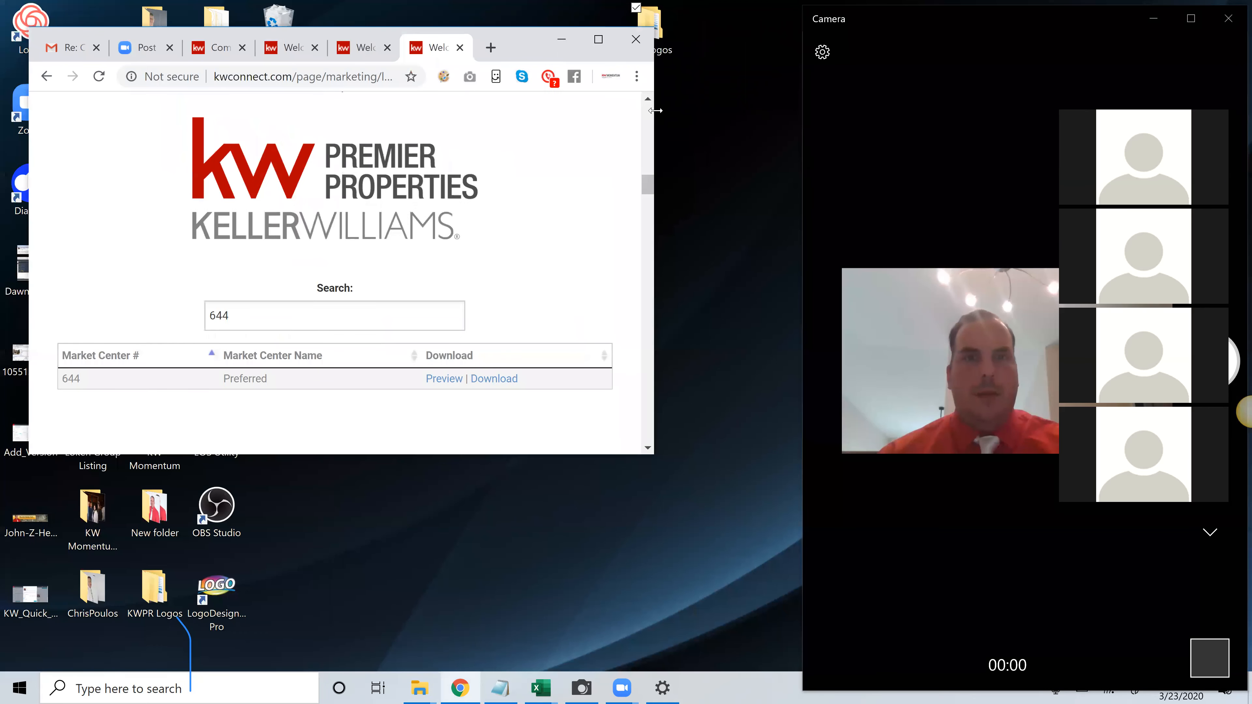
{"action": "left_click_drag", "start_coordinate": [656, 110], "coordinate": [807, 110]}
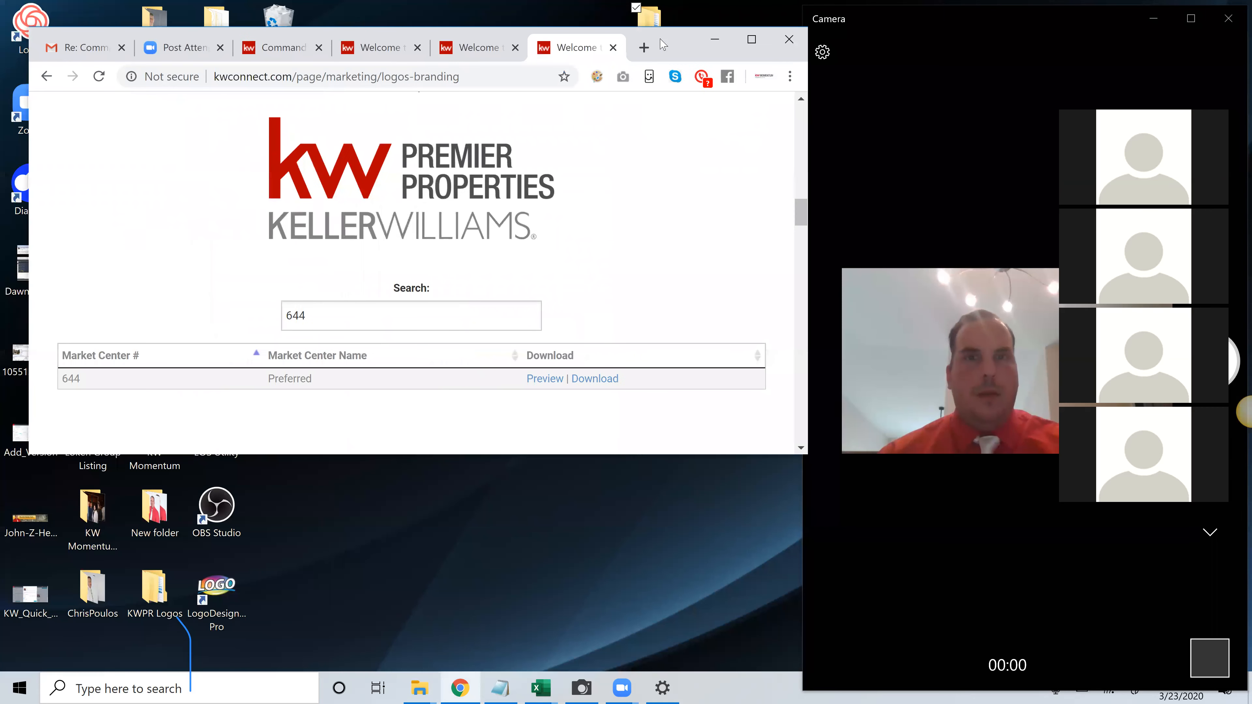
{"action": "left_click_drag", "start_coordinate": [661, 27], "coordinate": [659, 3]}
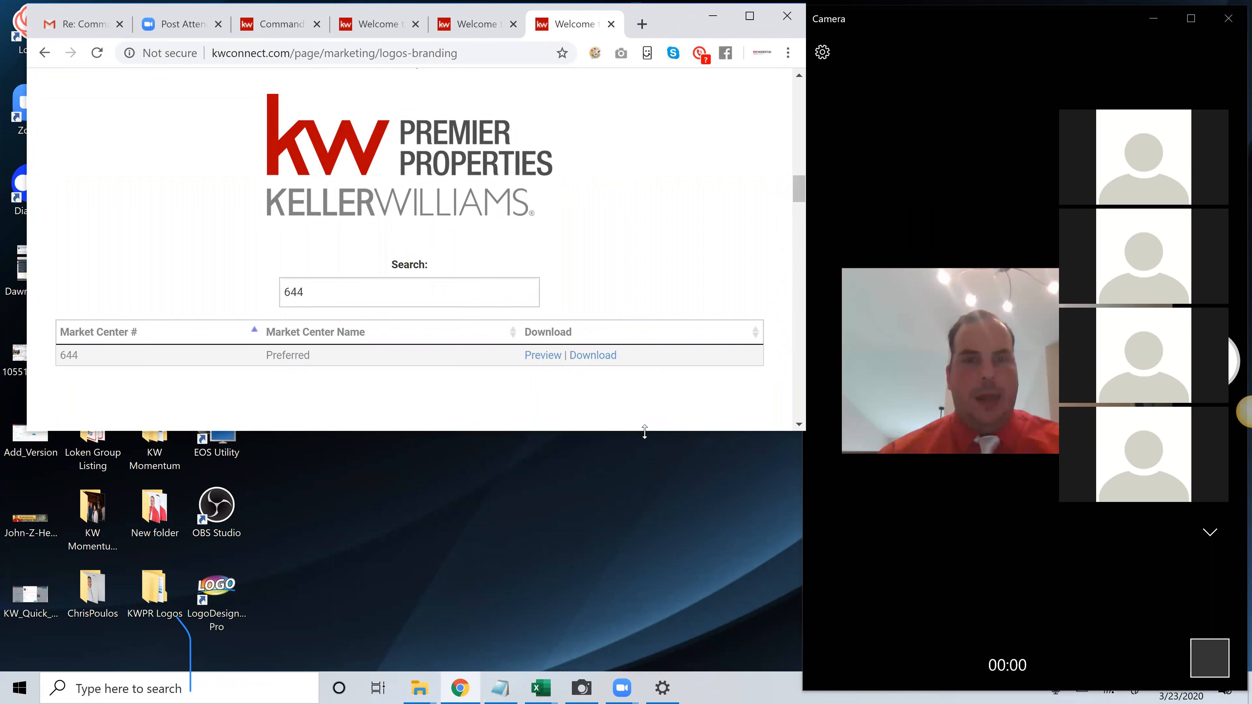
{"action": "left_click_drag", "start_coordinate": [645, 432], "coordinate": [626, 657]}
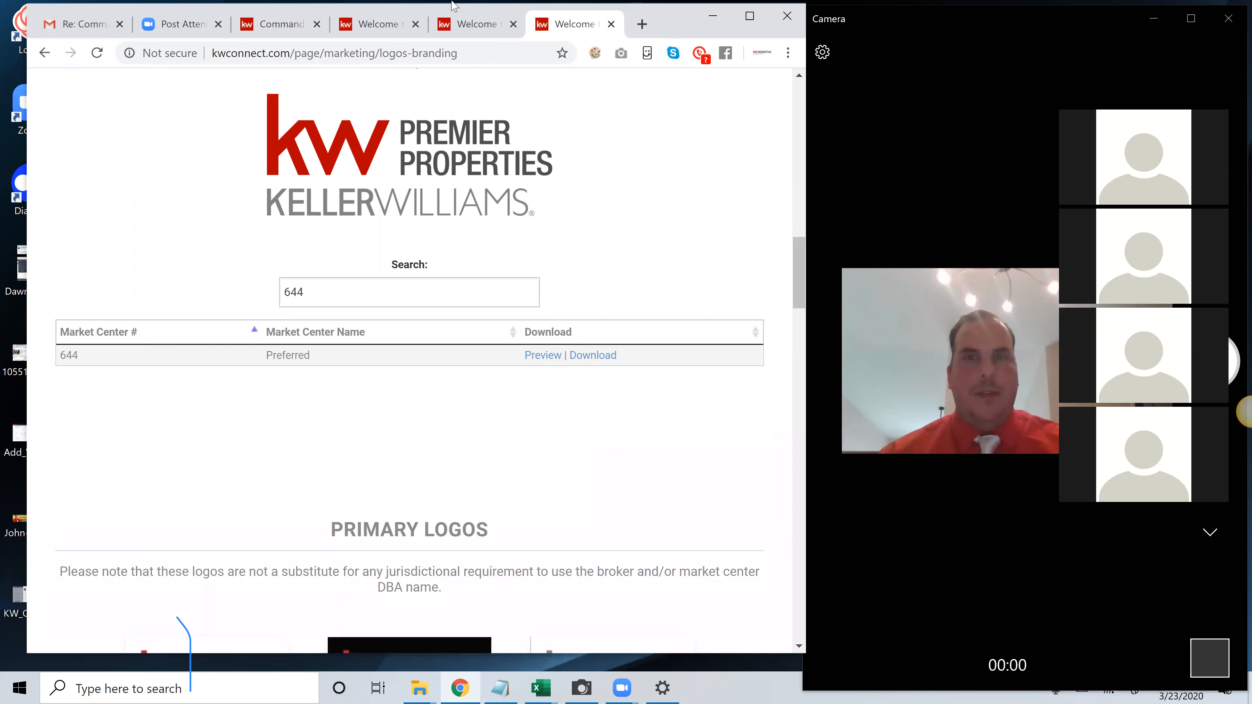
Close the three KW Connect pages and shift the browser window clear of the Camera window
{"action": "left_click", "coordinate": [611, 24]}
{"action": "left_click", "coordinate": [611, 24]}
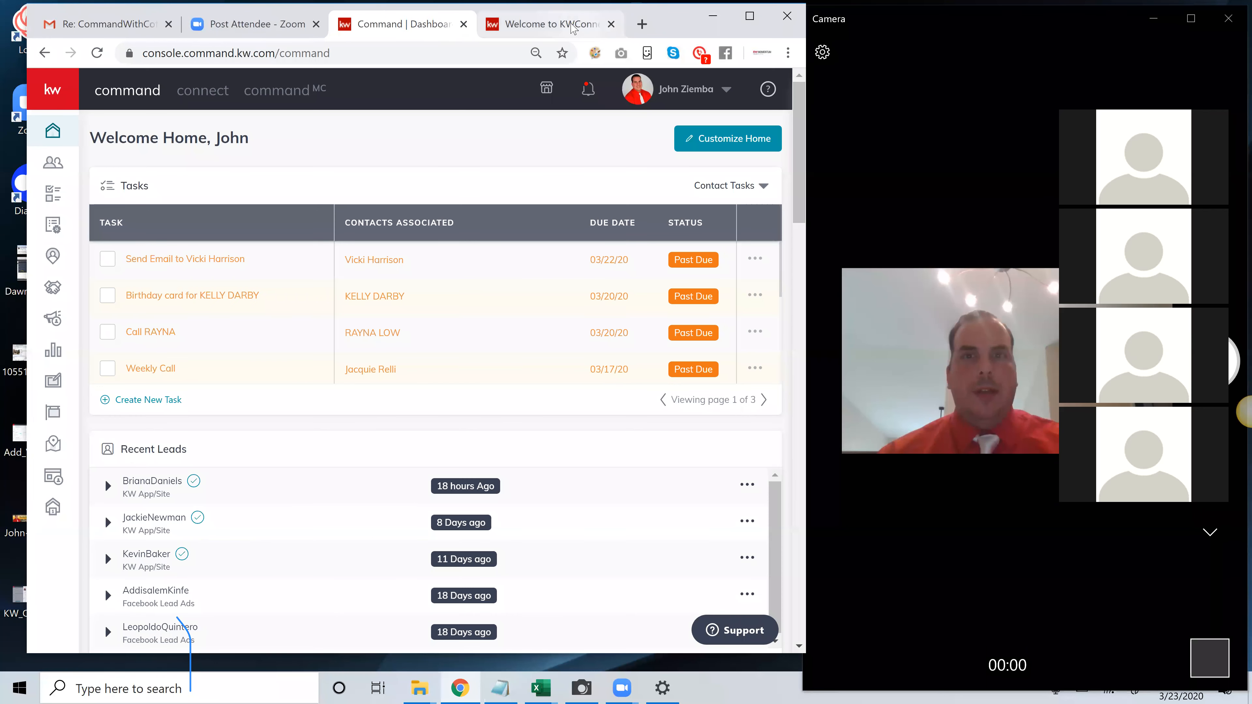
{"action": "left_click", "coordinate": [611, 24]}
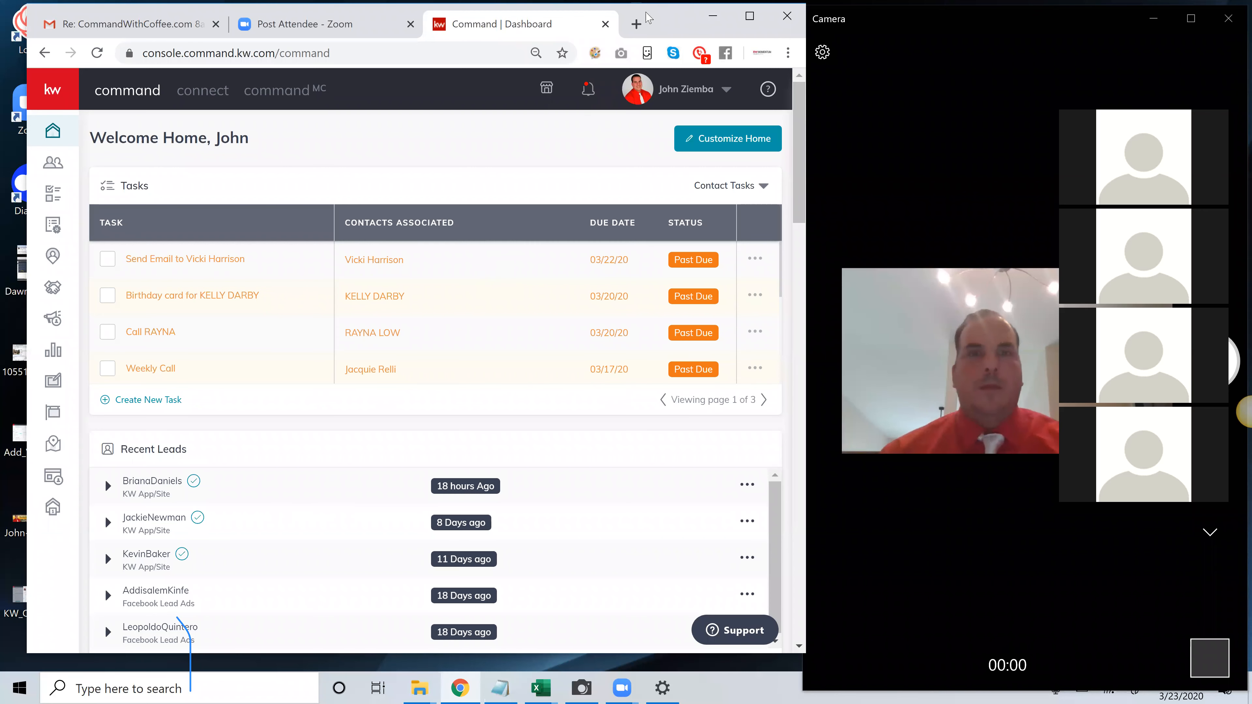
{"action": "left_click_drag", "start_coordinate": [653, 20], "coordinate": [630, 22]}
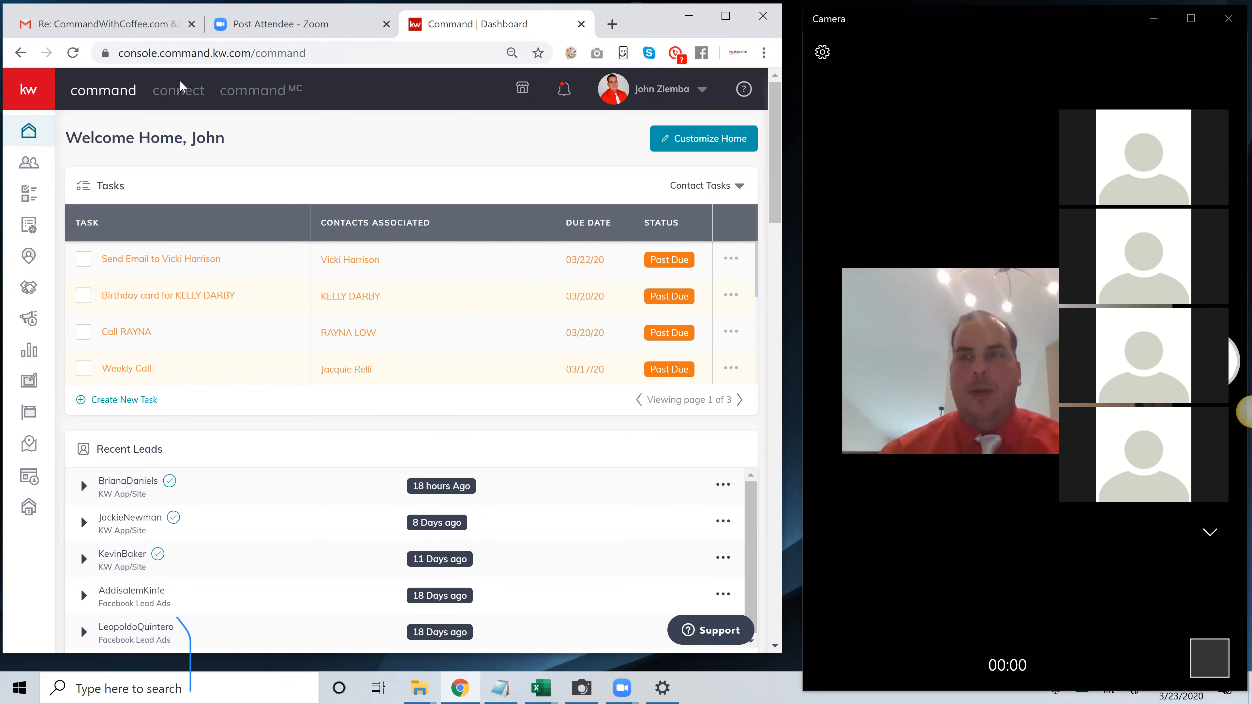
Go to Designs in Command and expand the navigation labels beside My Design Templates
{"action": "left_click", "coordinate": [31, 90]}
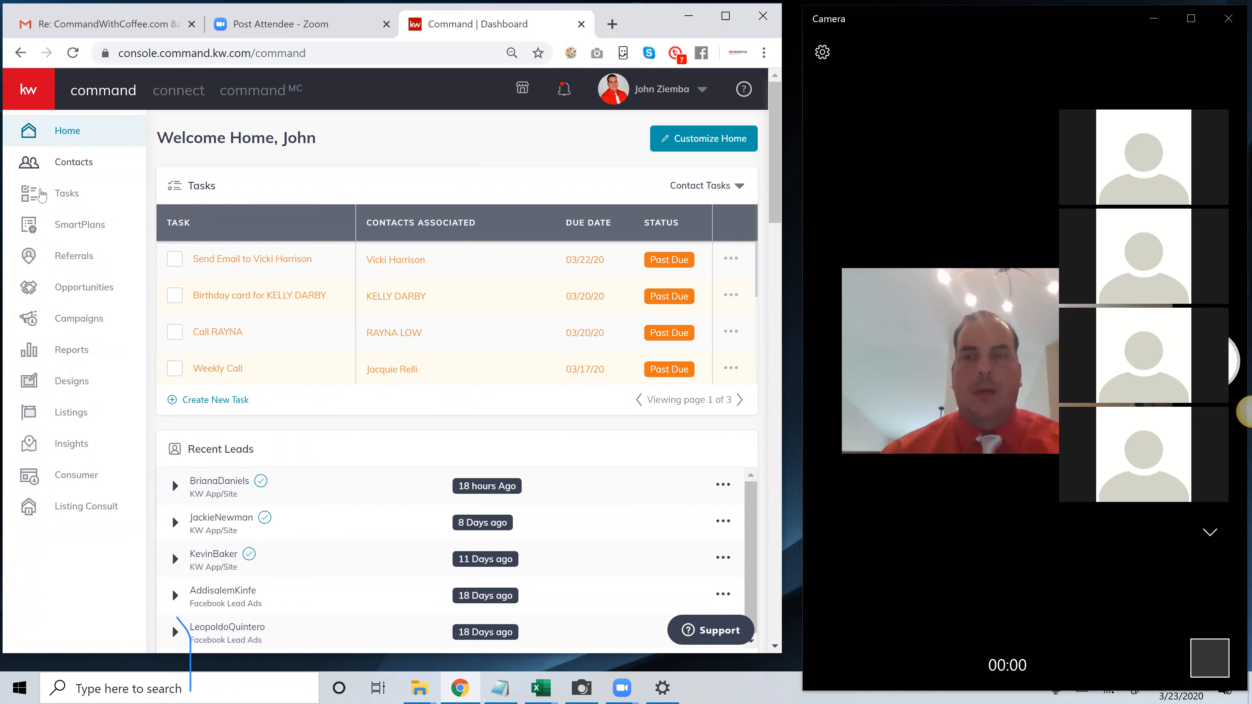
{"action": "left_click", "coordinate": [73, 389]}
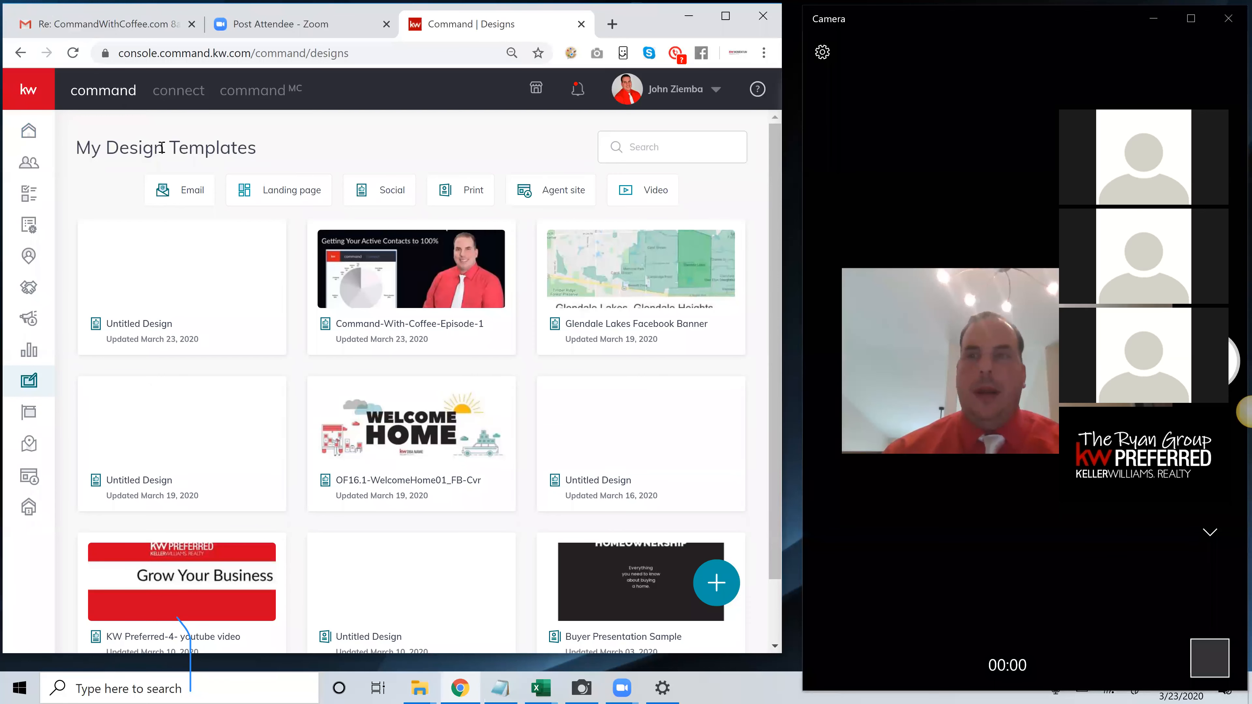
{"action": "left_click", "coordinate": [25, 93]}
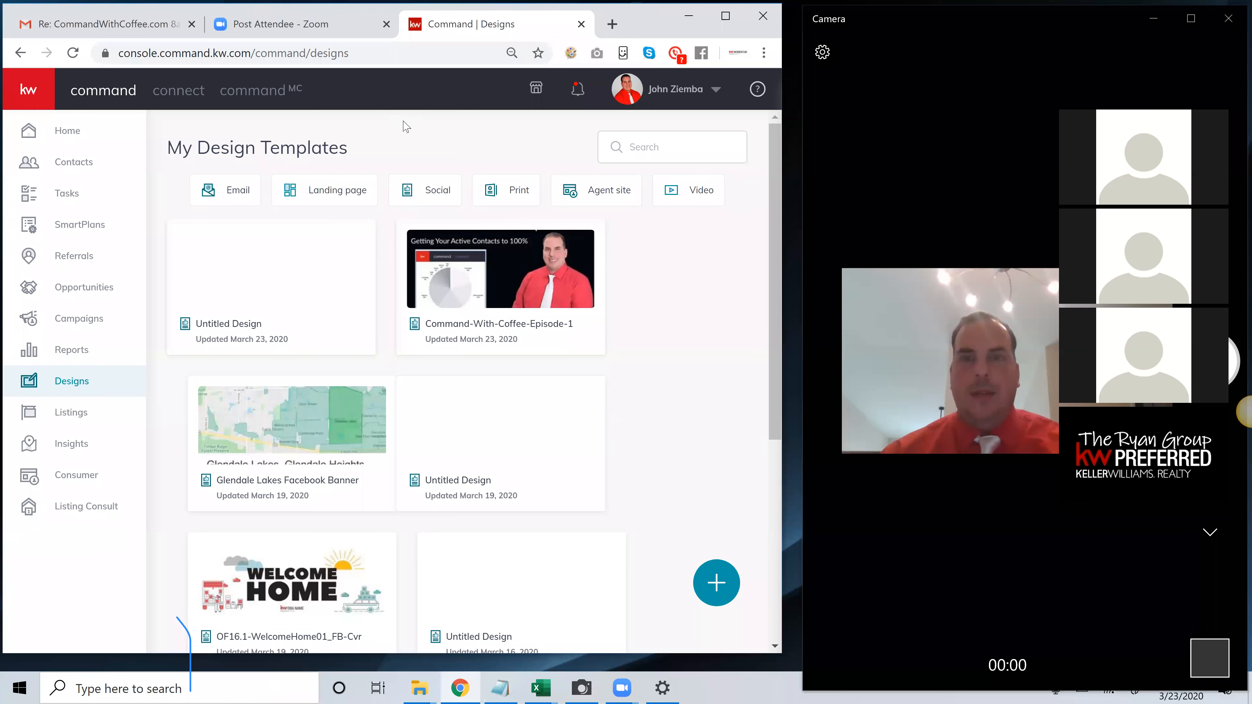
{"action": "left_click_drag", "start_coordinate": [375, 150], "coordinate": [211, 149]}
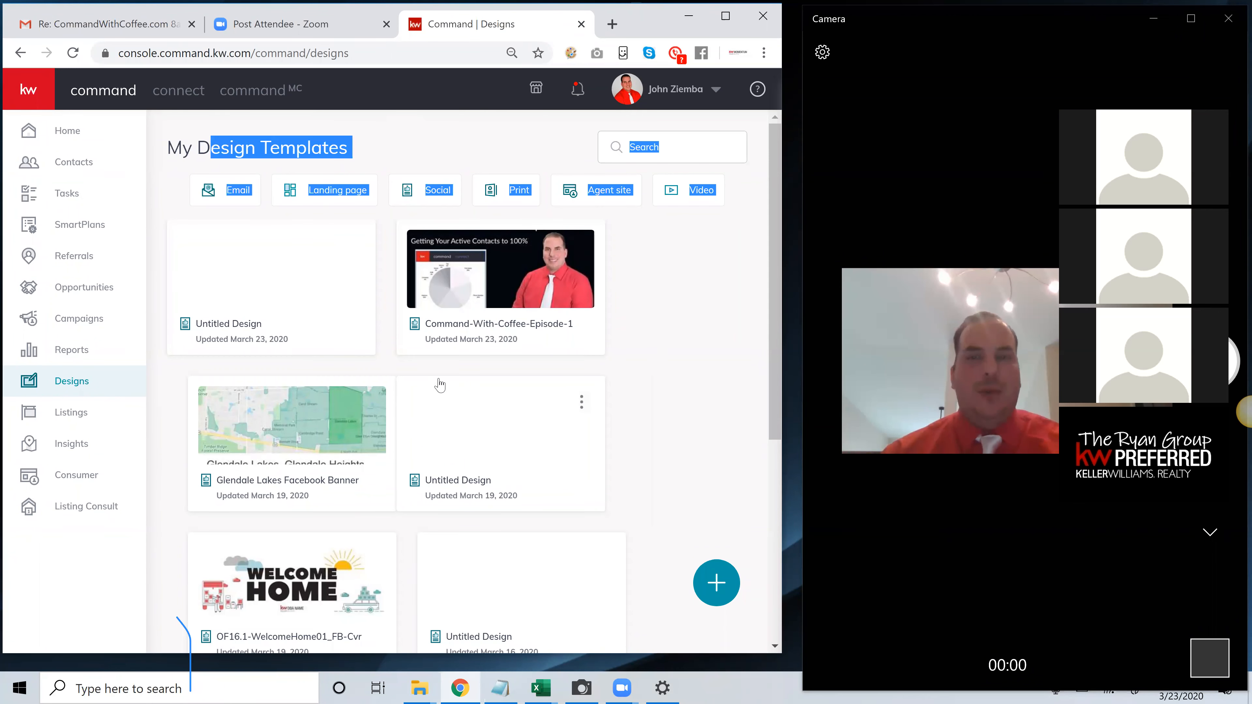
{"action": "left_click", "coordinate": [670, 327]}
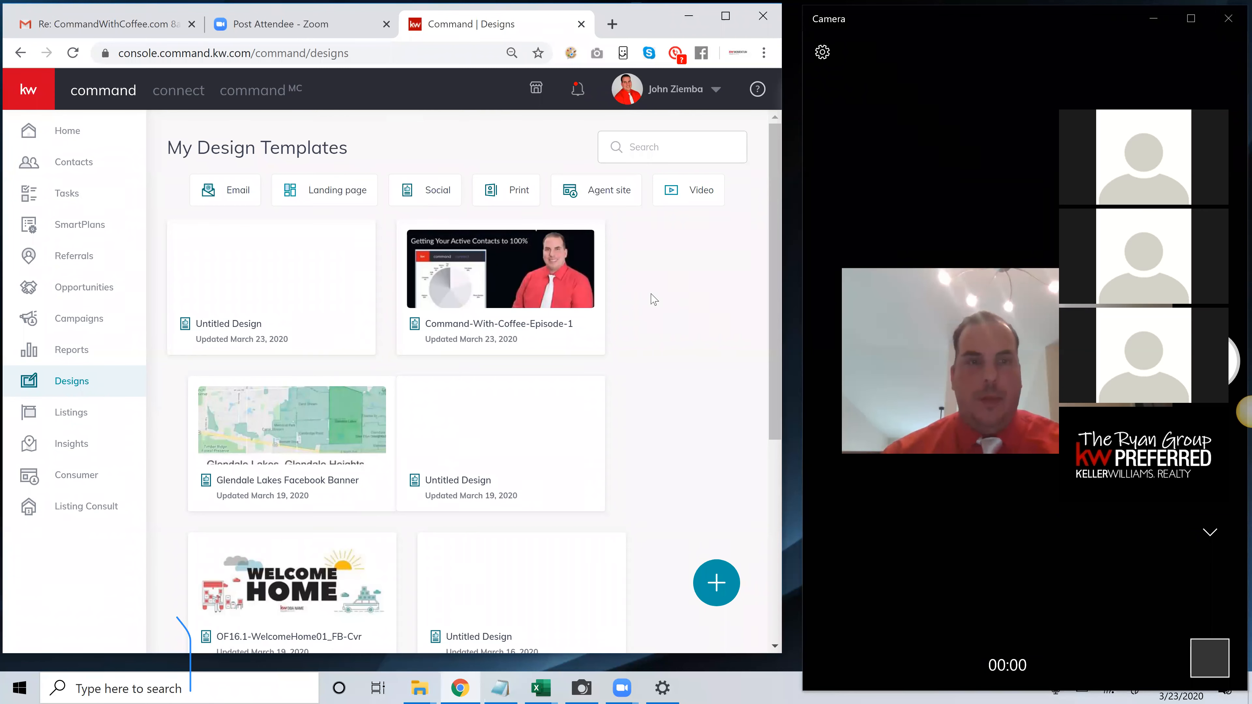
Start a new Social design and switch from the templates to My Designs
{"action": "left_click", "coordinate": [714, 592]}
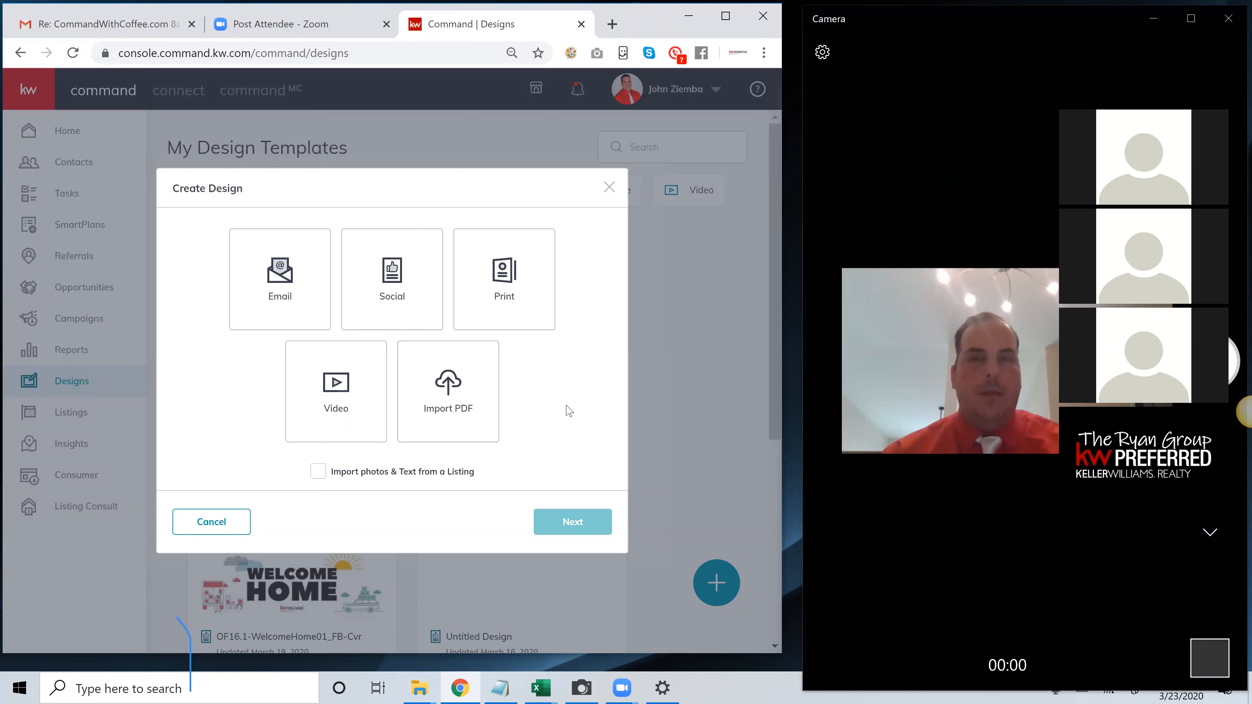
{"action": "left_click", "coordinate": [405, 286]}
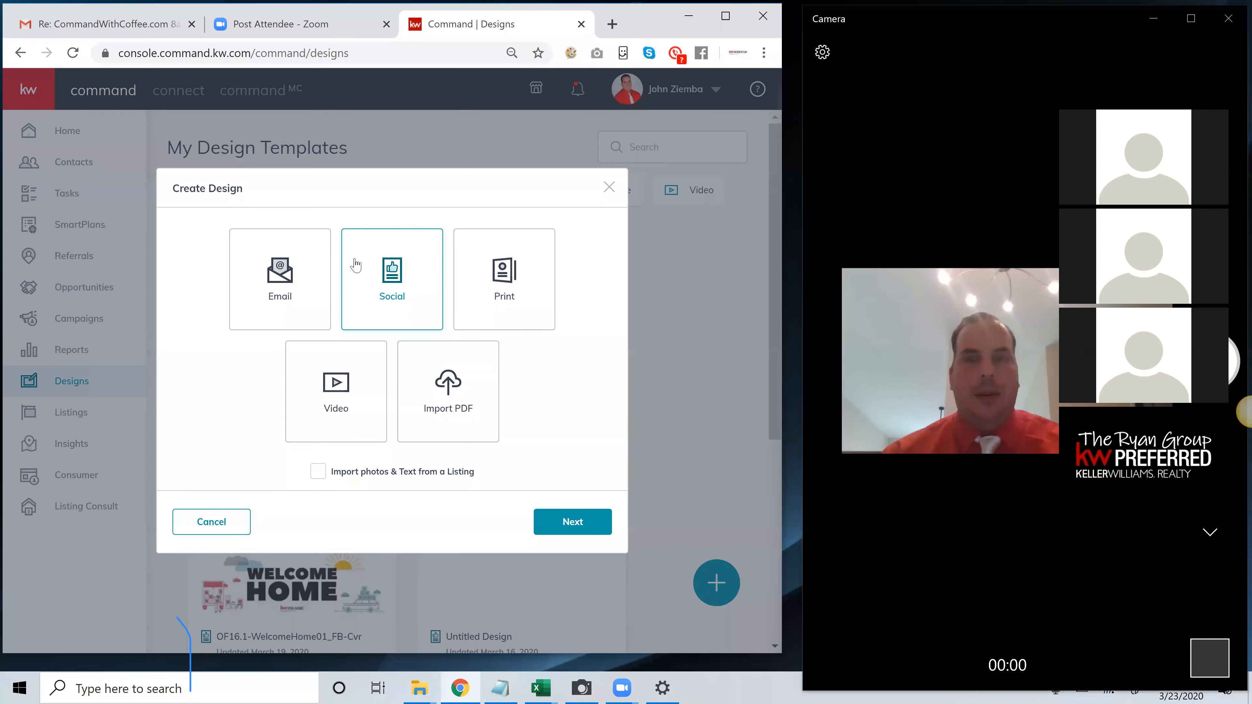
{"action": "left_click", "coordinate": [558, 522]}
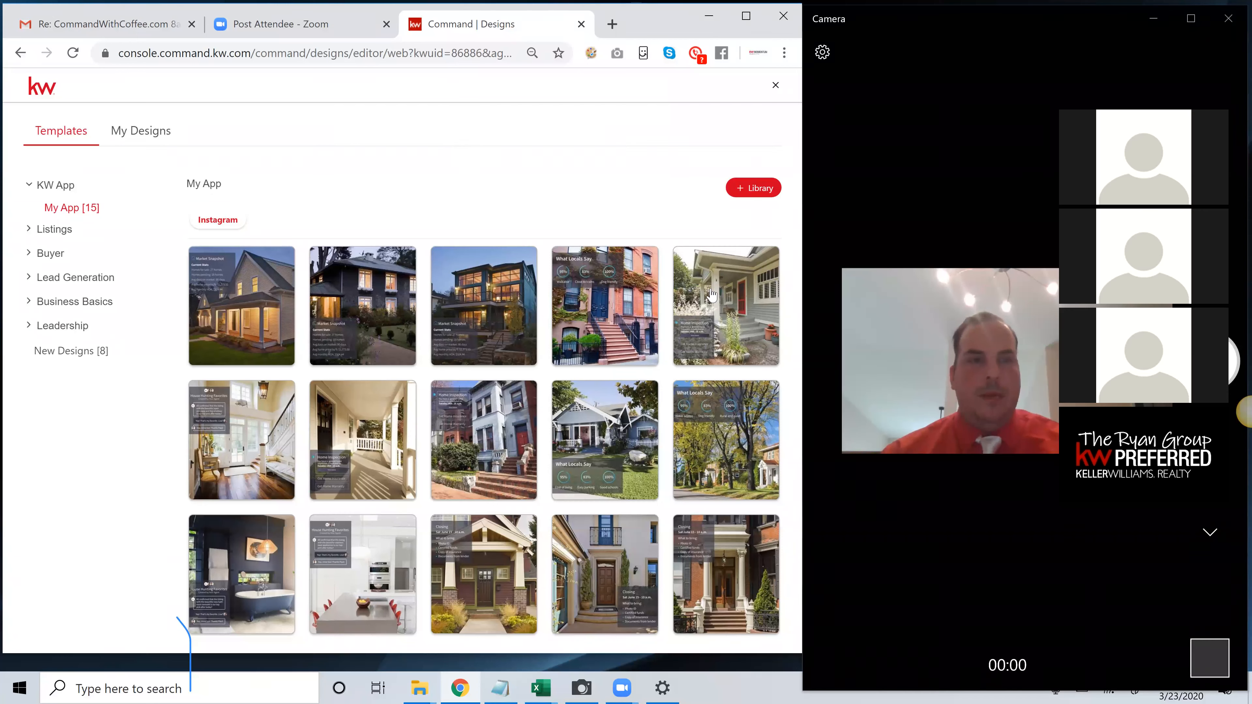
{"action": "left_click", "coordinate": [910, 319]}
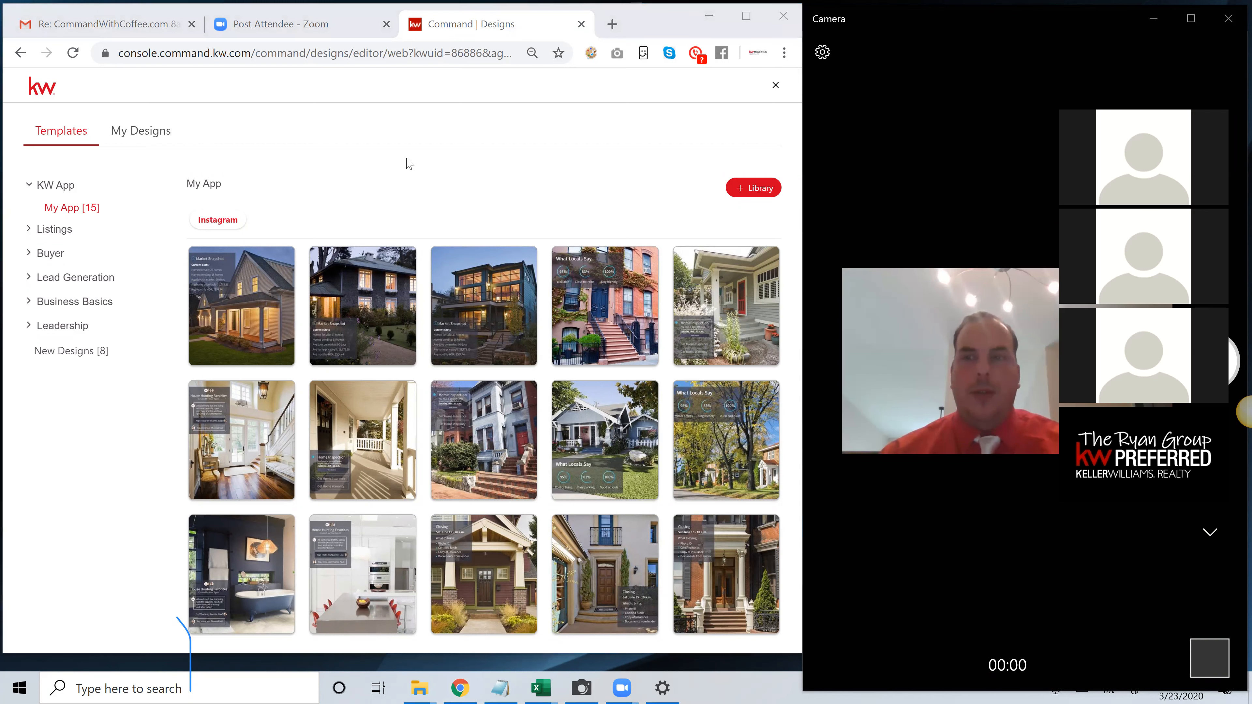
{"action": "left_click_drag", "start_coordinate": [207, 140], "coordinate": [161, 132]}
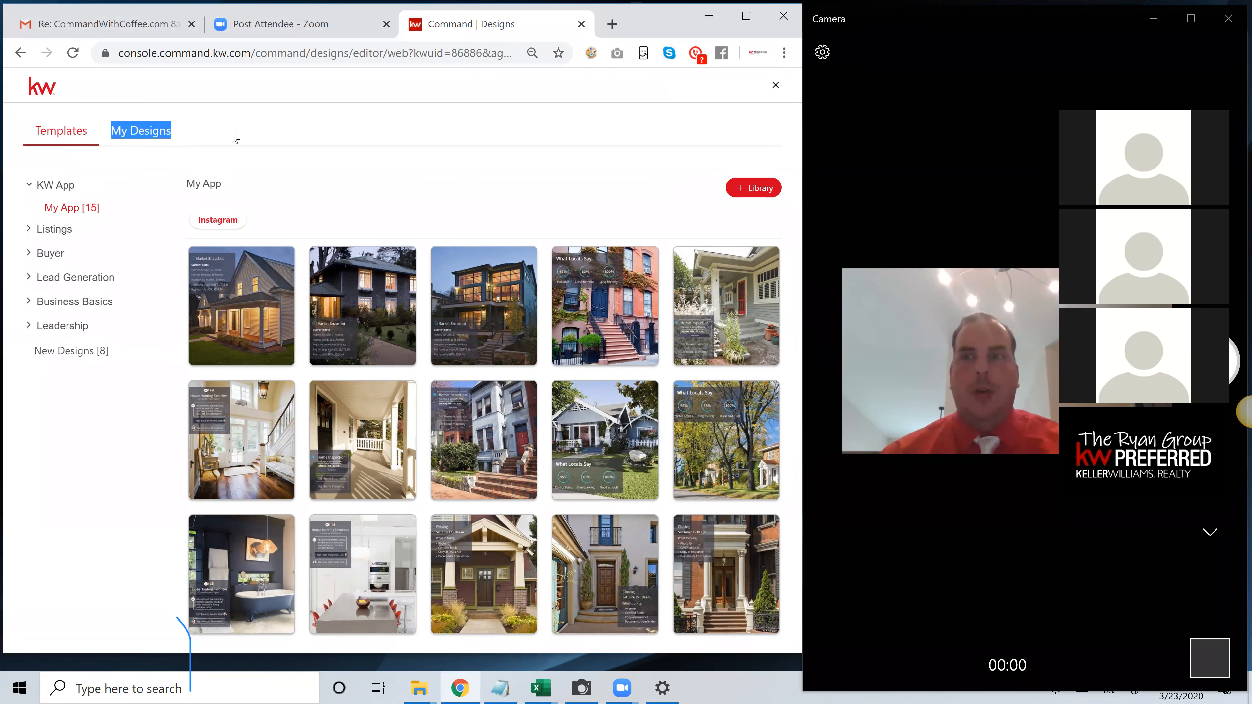
{"action": "left_click", "coordinate": [148, 134]}
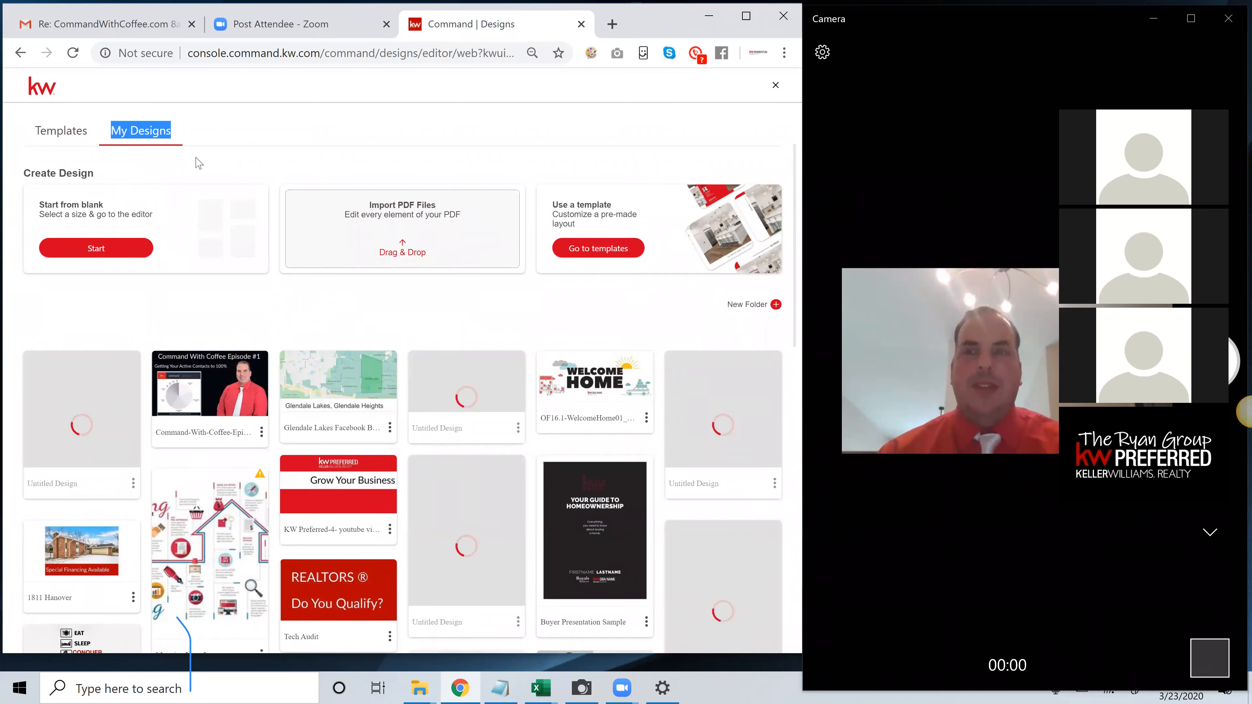
Start a design from blank, look through the available formats and choose Custom Size
{"action": "left_click", "coordinate": [118, 253]}
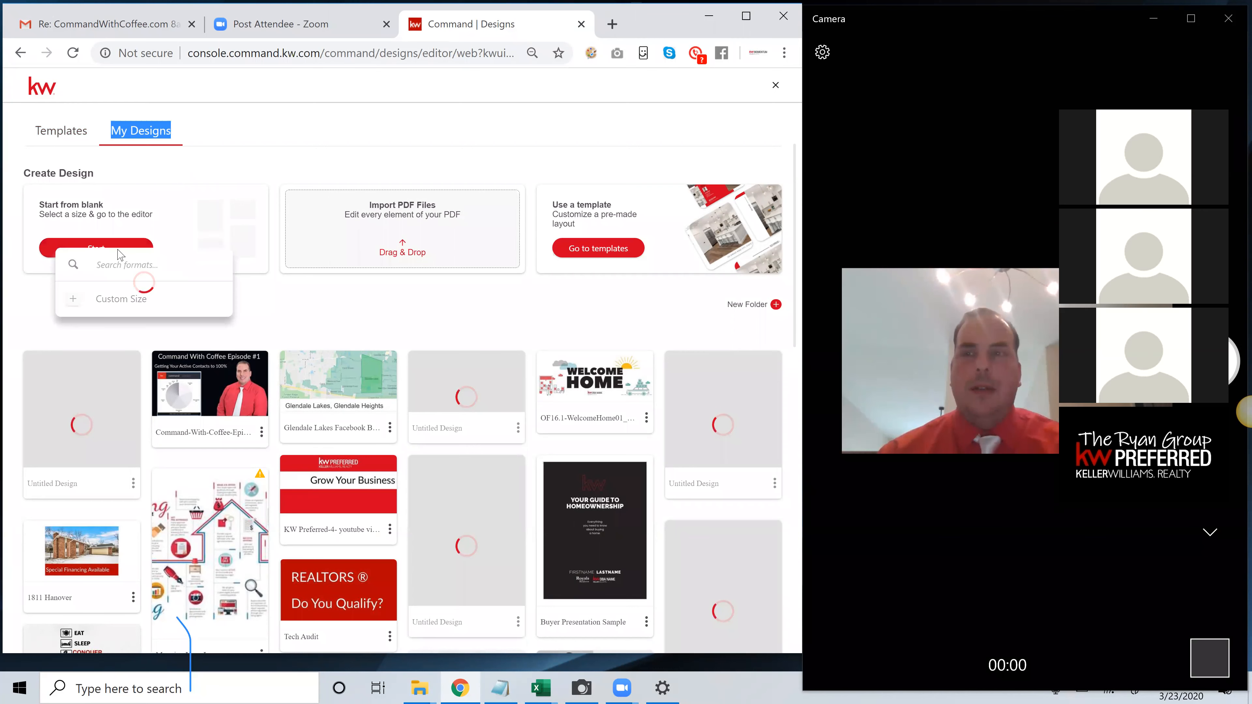
{"action": "scroll", "coordinate": [220, 338], "scroll_direction": "down", "scroll_amount": 2}
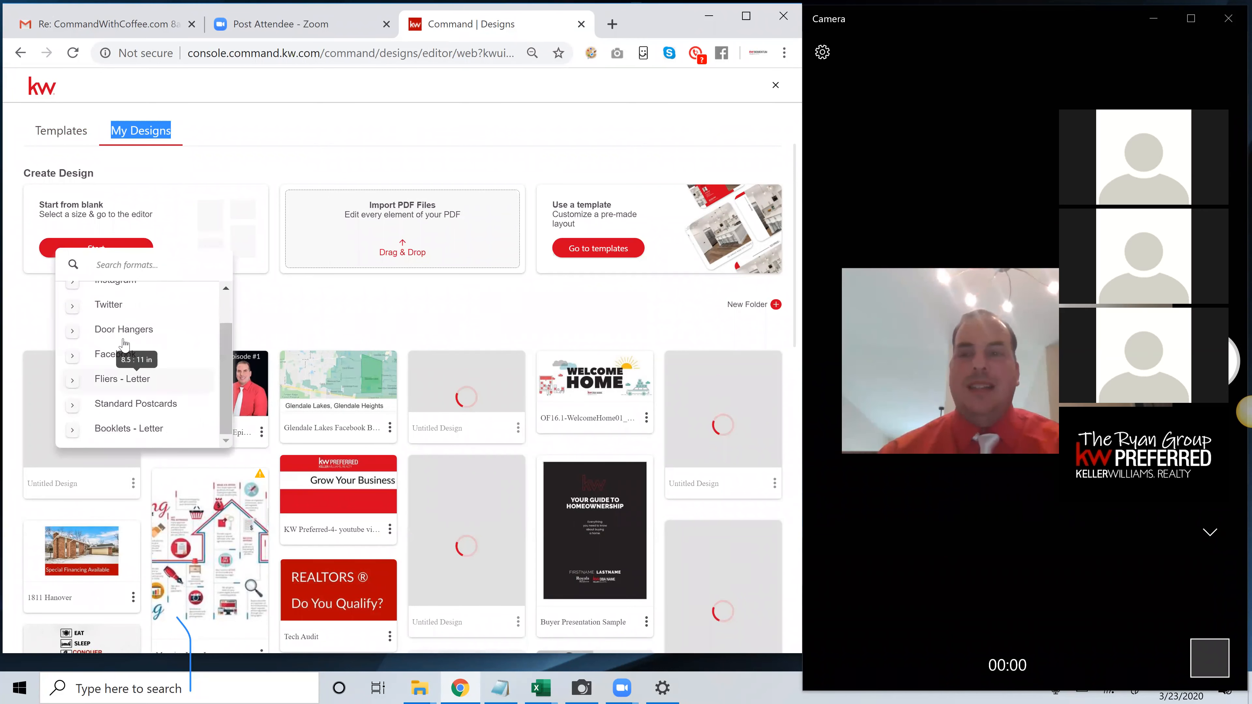
{"action": "left_click_drag", "start_coordinate": [225, 370], "coordinate": [226, 298]}
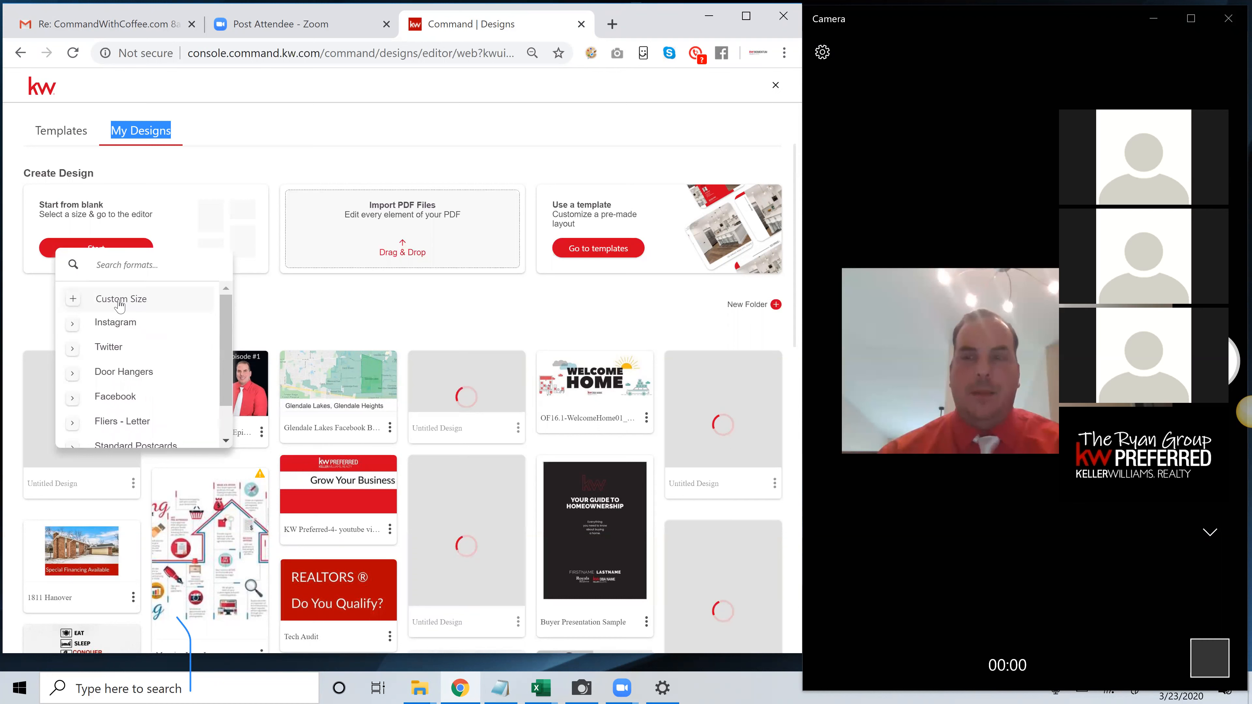
{"action": "left_click", "coordinate": [120, 306]}
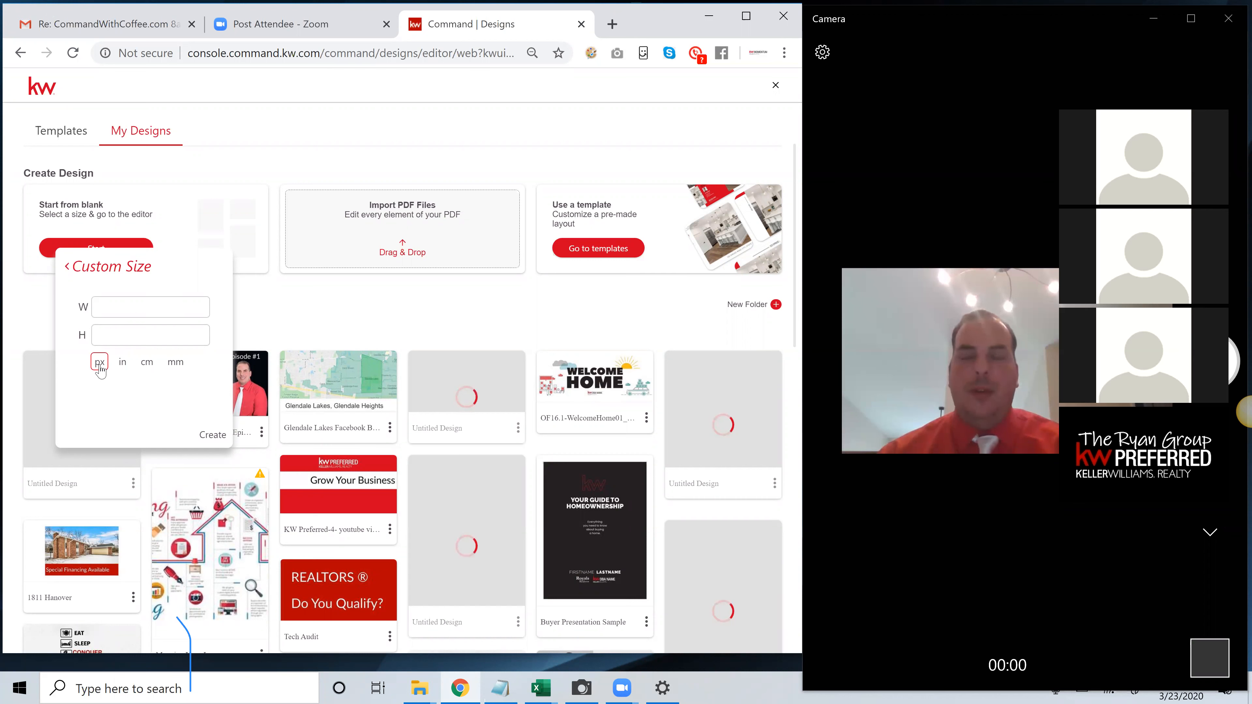
Set the custom size to 360 px wide and 360 px high and create the blank design
{"action": "left_click", "coordinate": [105, 308]}
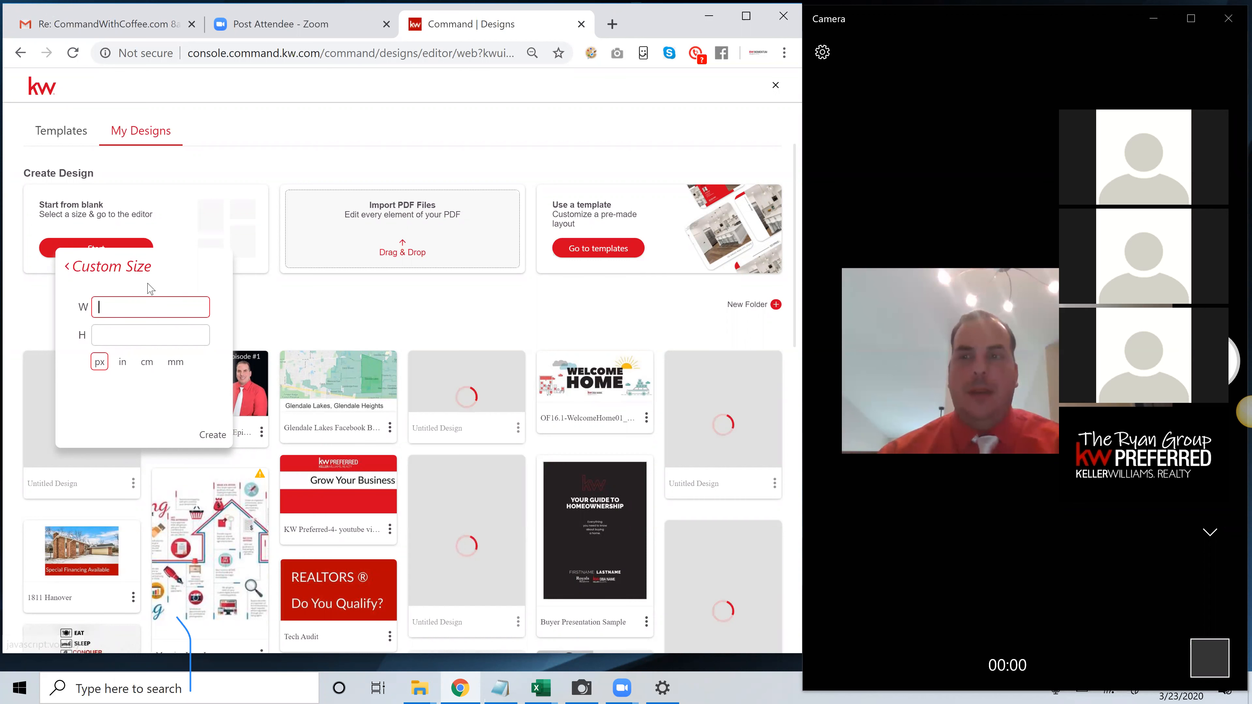
{"action": "type", "text": "360"}
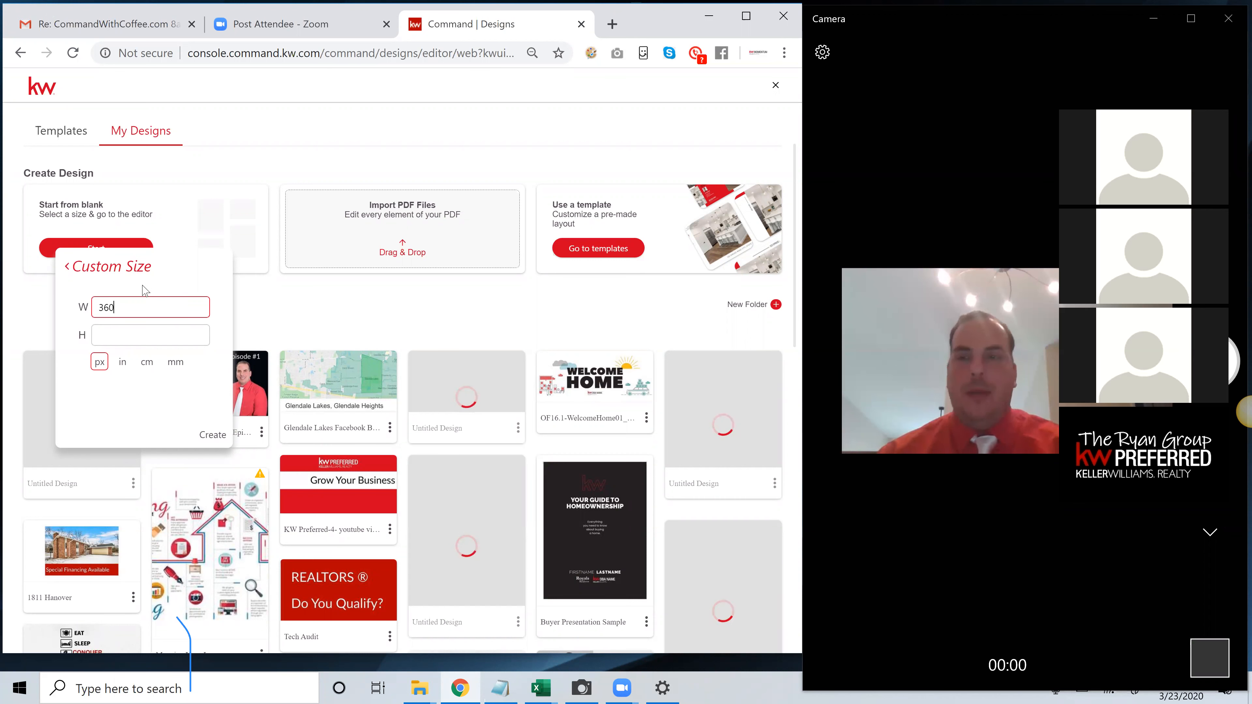
{"action": "left_click", "coordinate": [130, 340]}
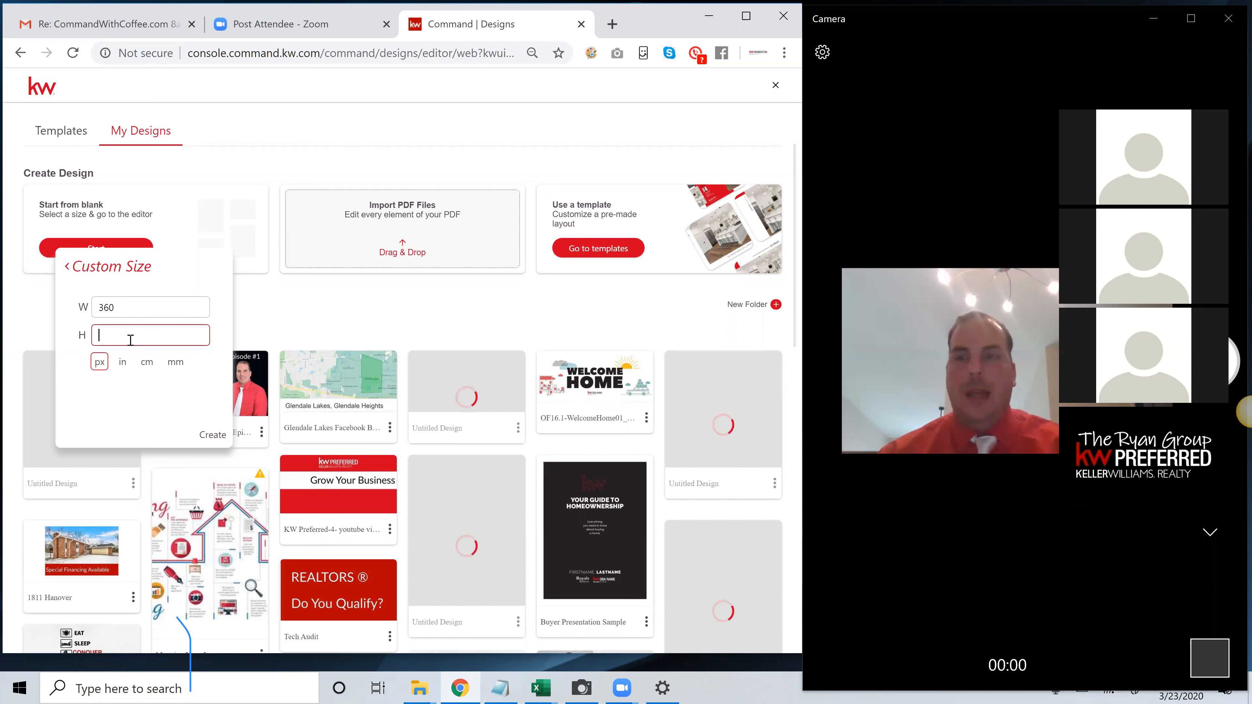
{"action": "type", "text": "3"}
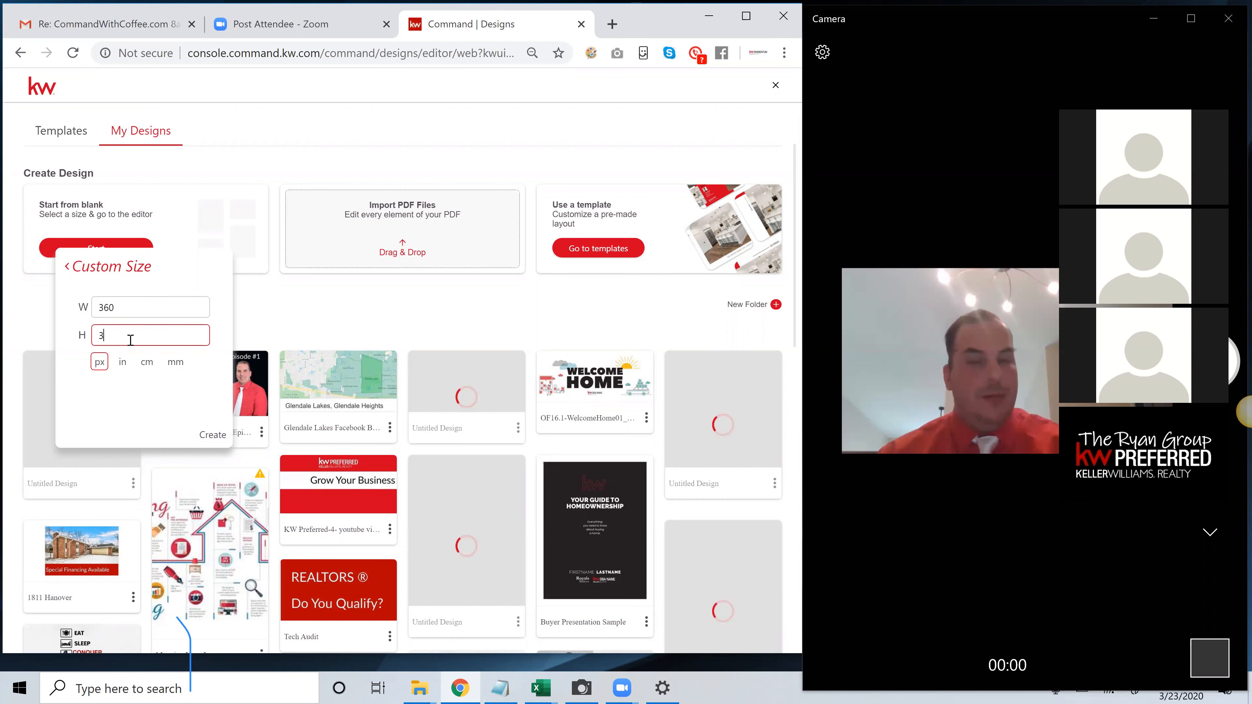
{"action": "type", "text": "60"}
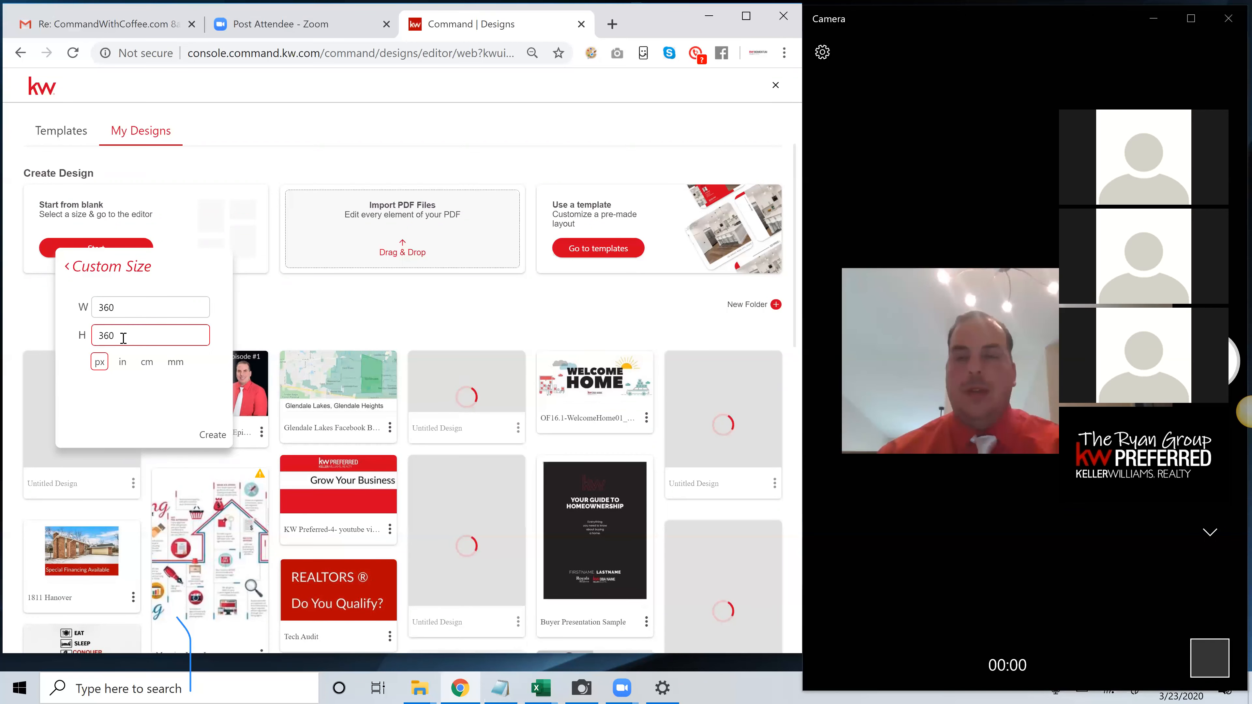
{"action": "left_click", "coordinate": [174, 270]}
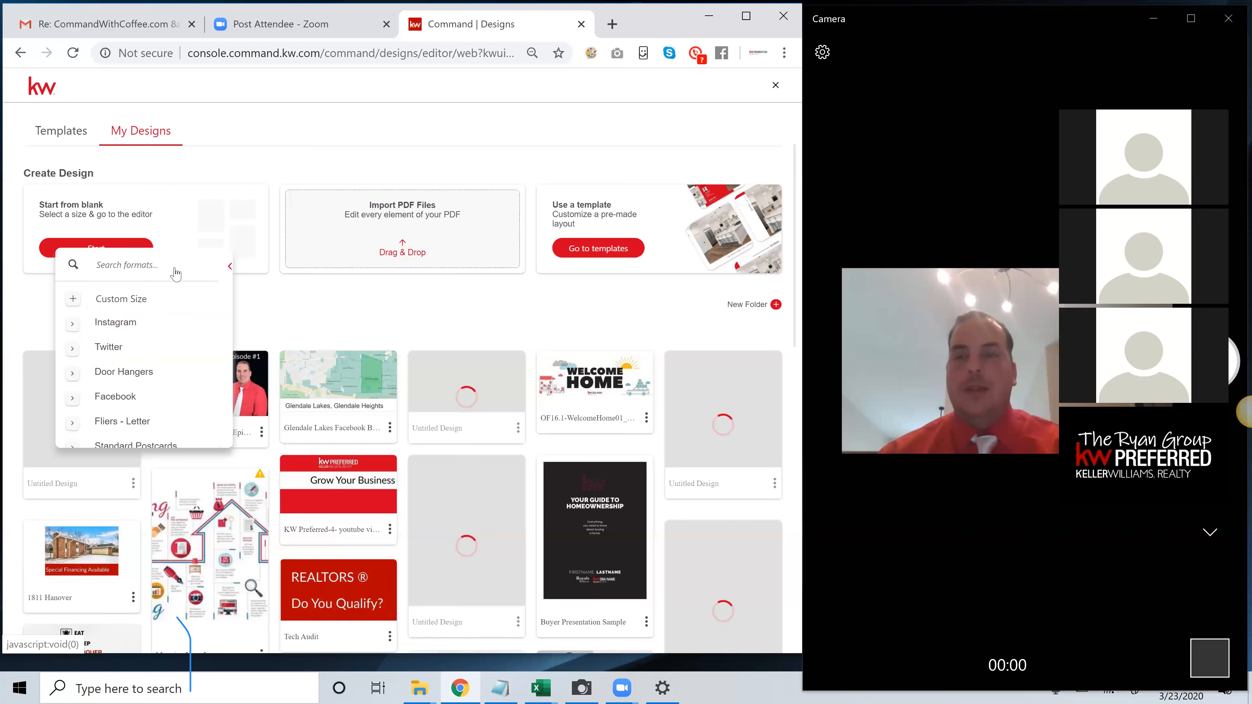
{"action": "left_click", "coordinate": [154, 300]}
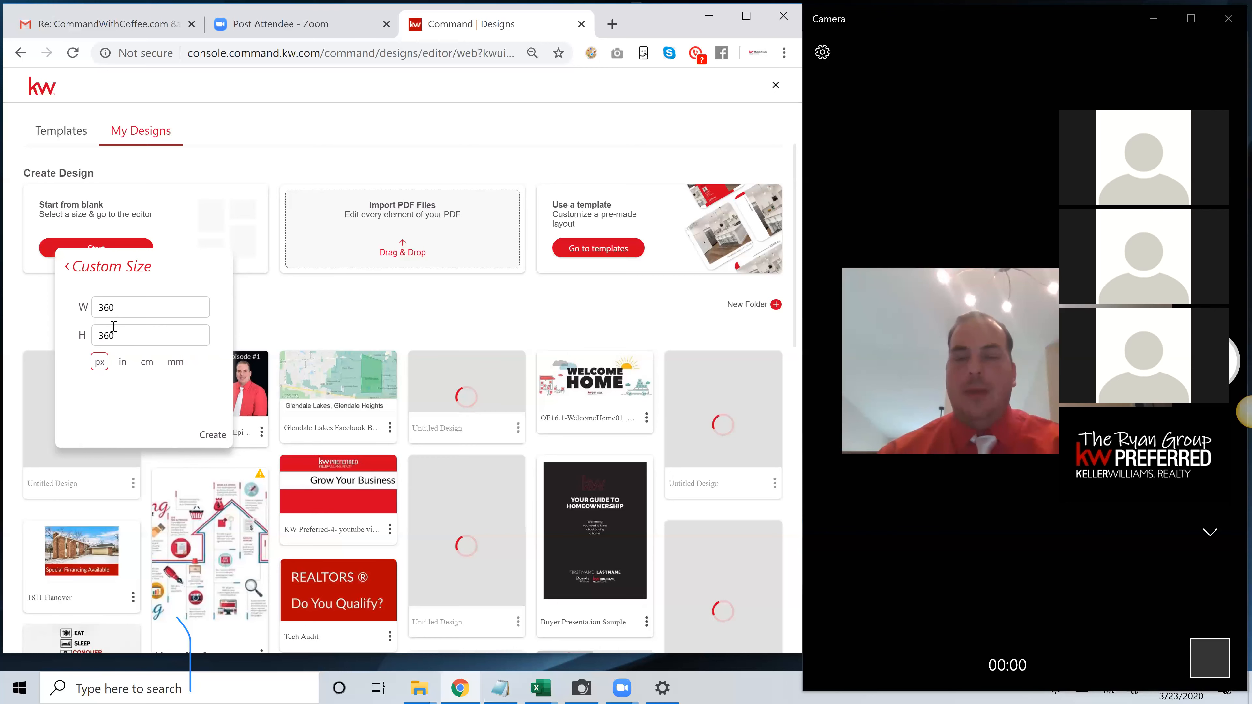
{"action": "left_click", "coordinate": [209, 435]}
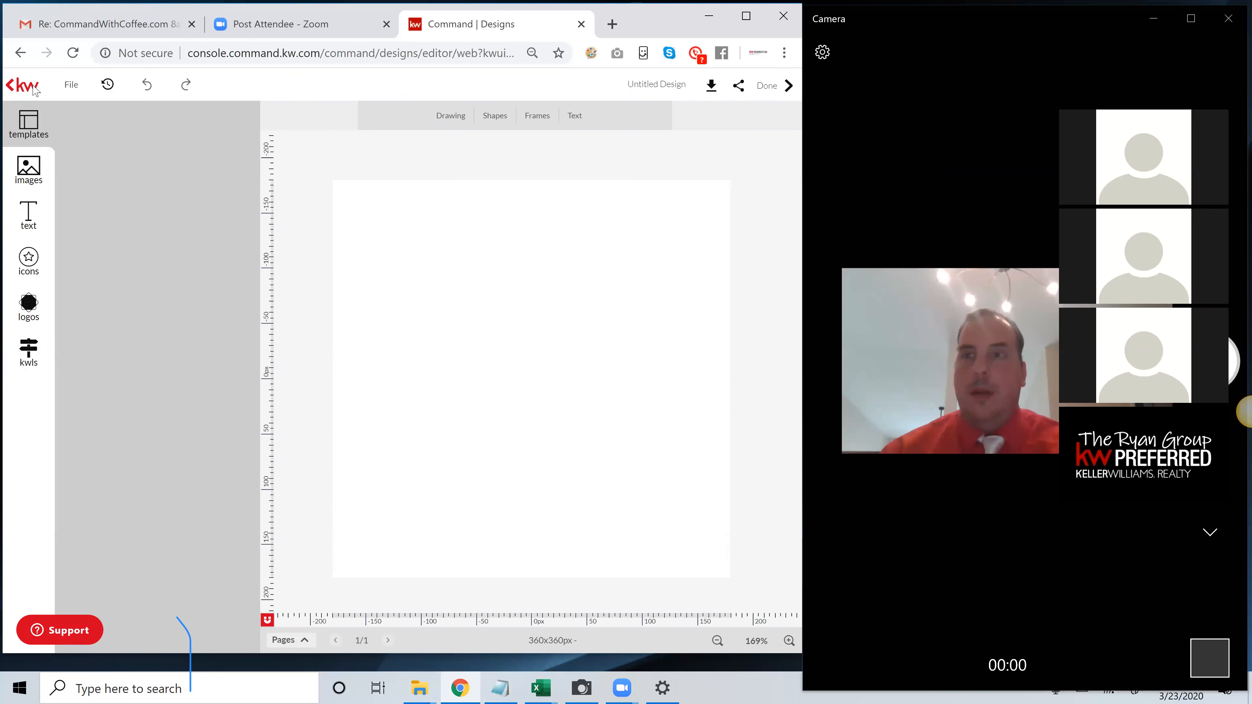
Leave the editor for My Designs and start another design from blank with a custom size
{"action": "left_click", "coordinate": [14, 89]}
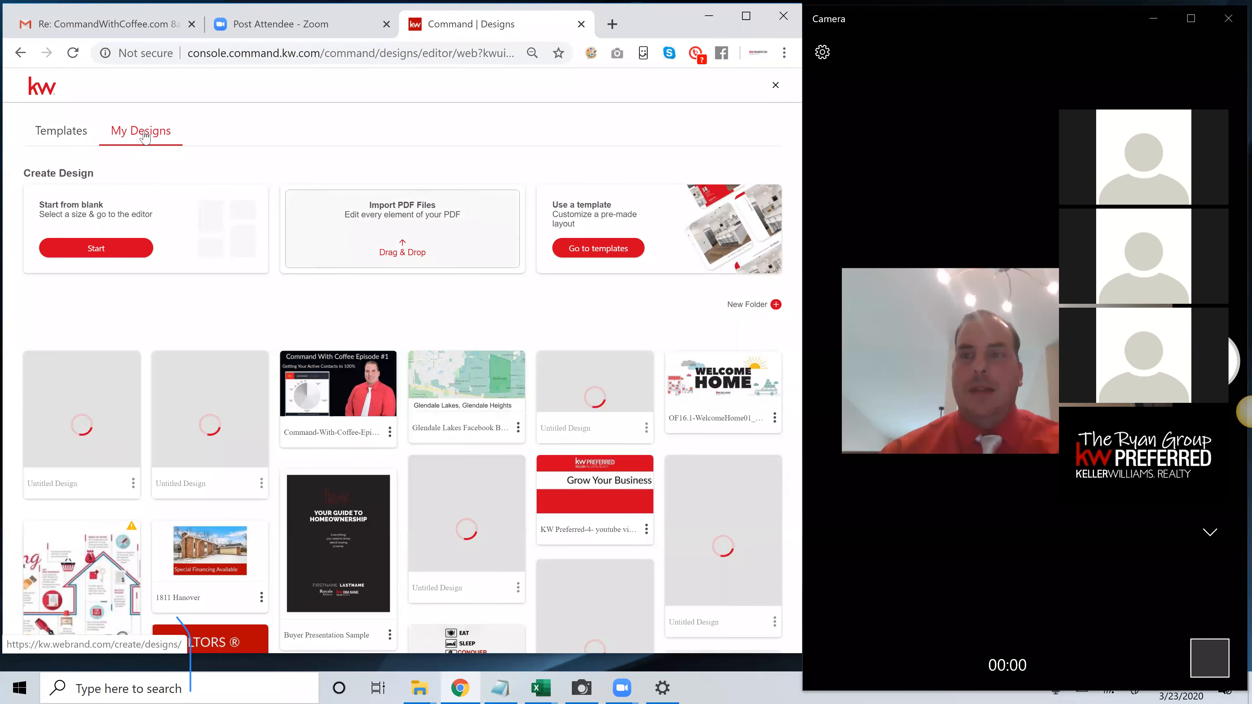
{"action": "left_click", "coordinate": [135, 251]}
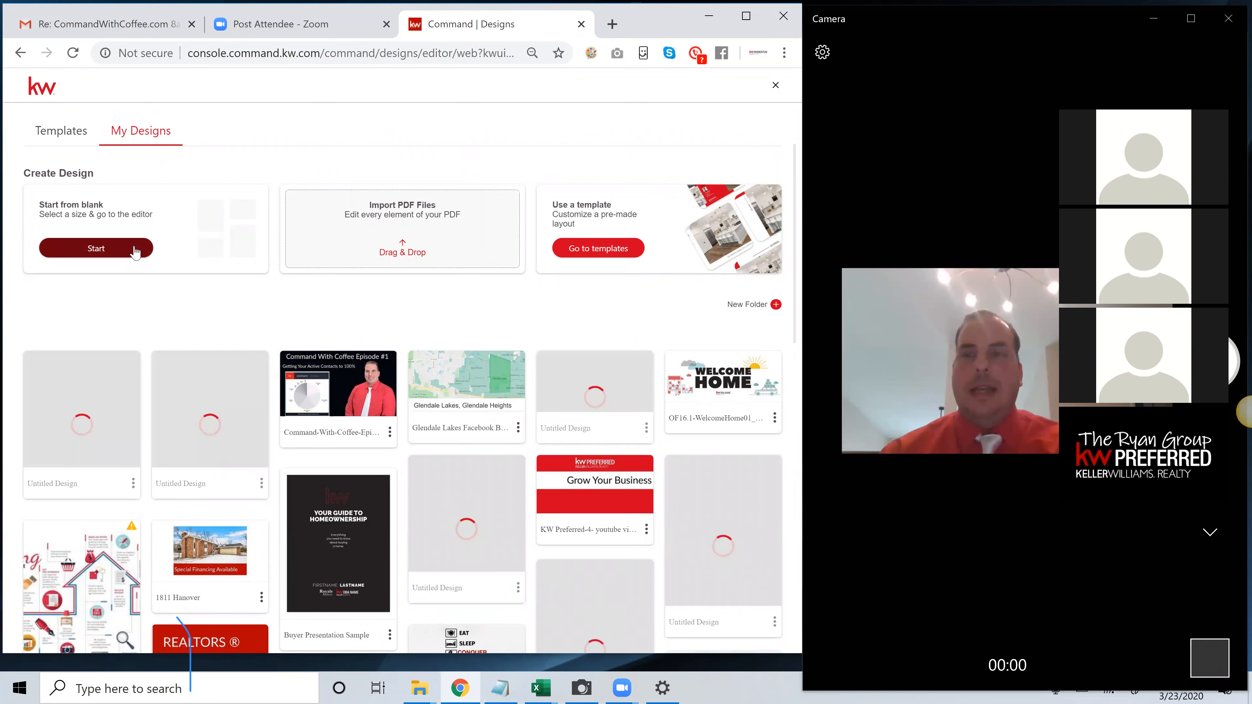
{"action": "left_click", "coordinate": [135, 250]}
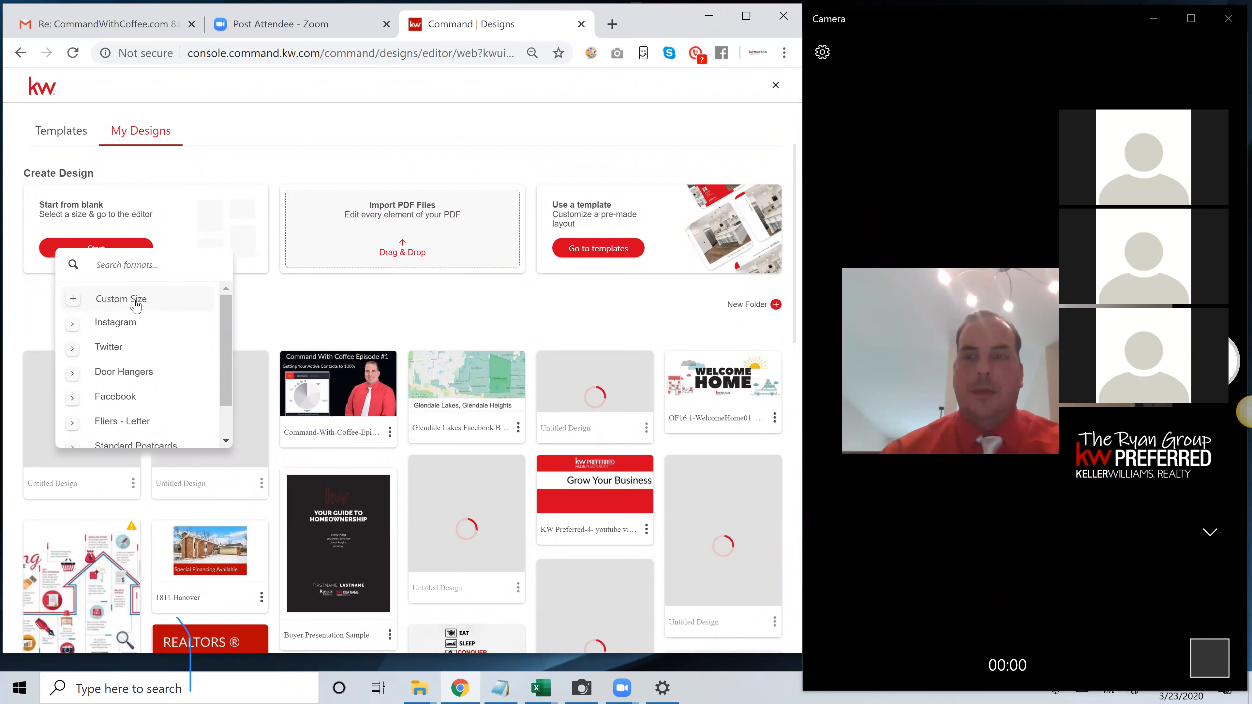
{"action": "left_click", "coordinate": [136, 306]}
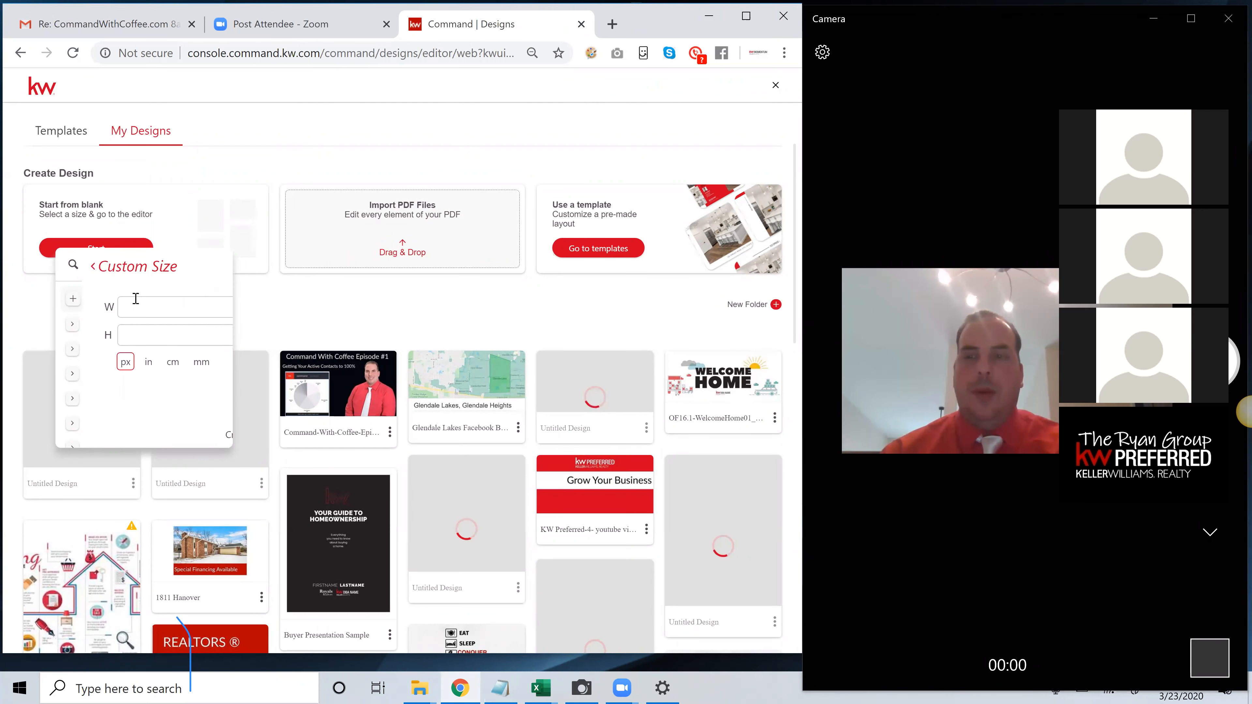
Set both the width and height to 360 px and create the new blank design
{"action": "left_click", "coordinate": [164, 308]}
{"action": "type", "text": "360"}
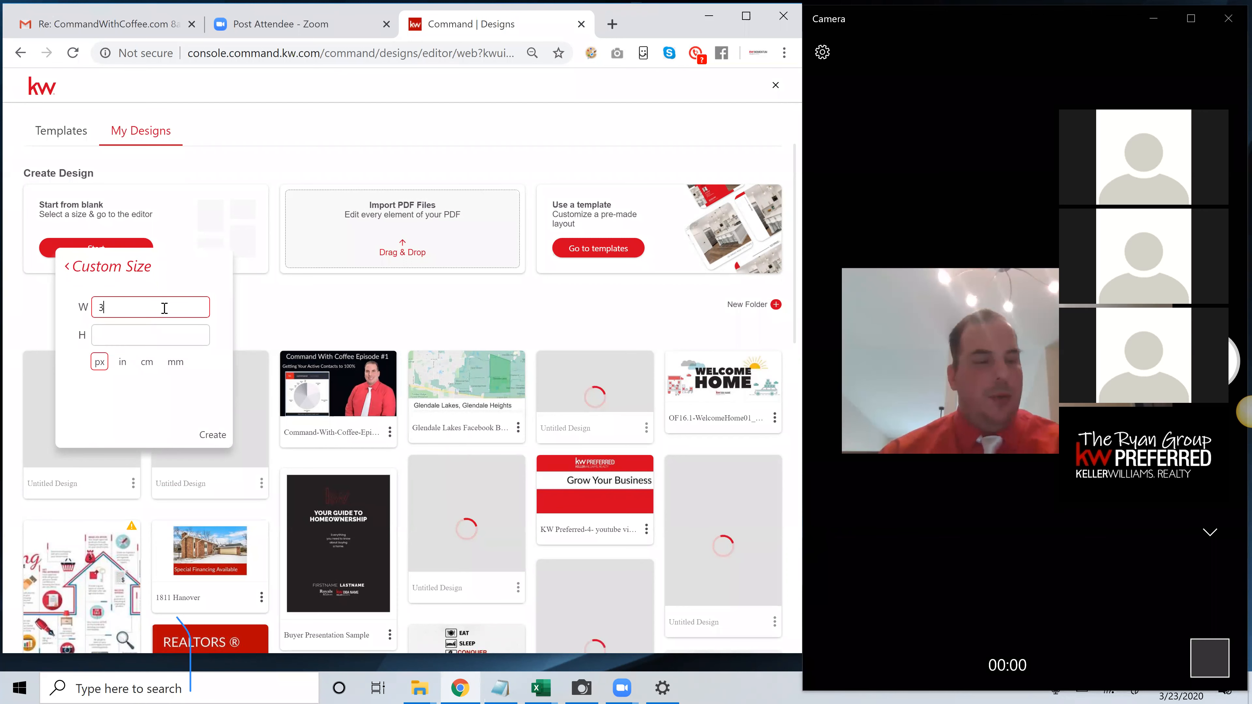
{"action": "left_click", "coordinate": [142, 341]}
{"action": "type", "text": "360"}
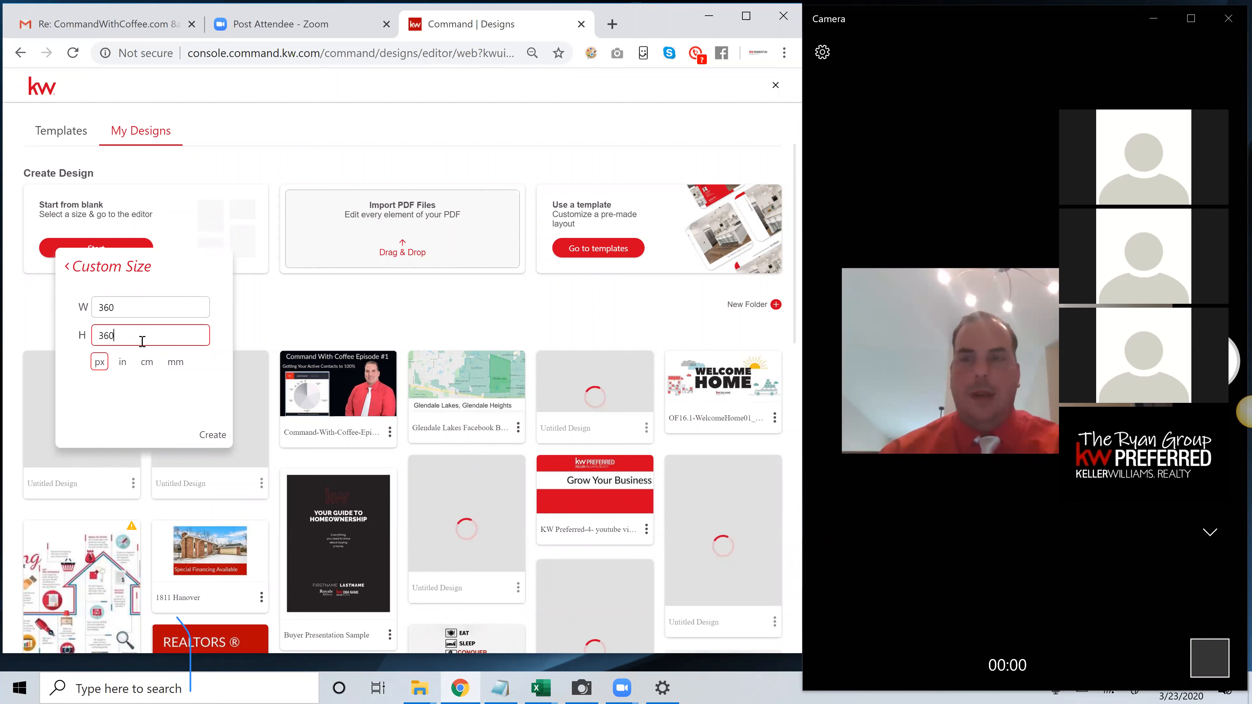
{"action": "left_click", "coordinate": [213, 436]}
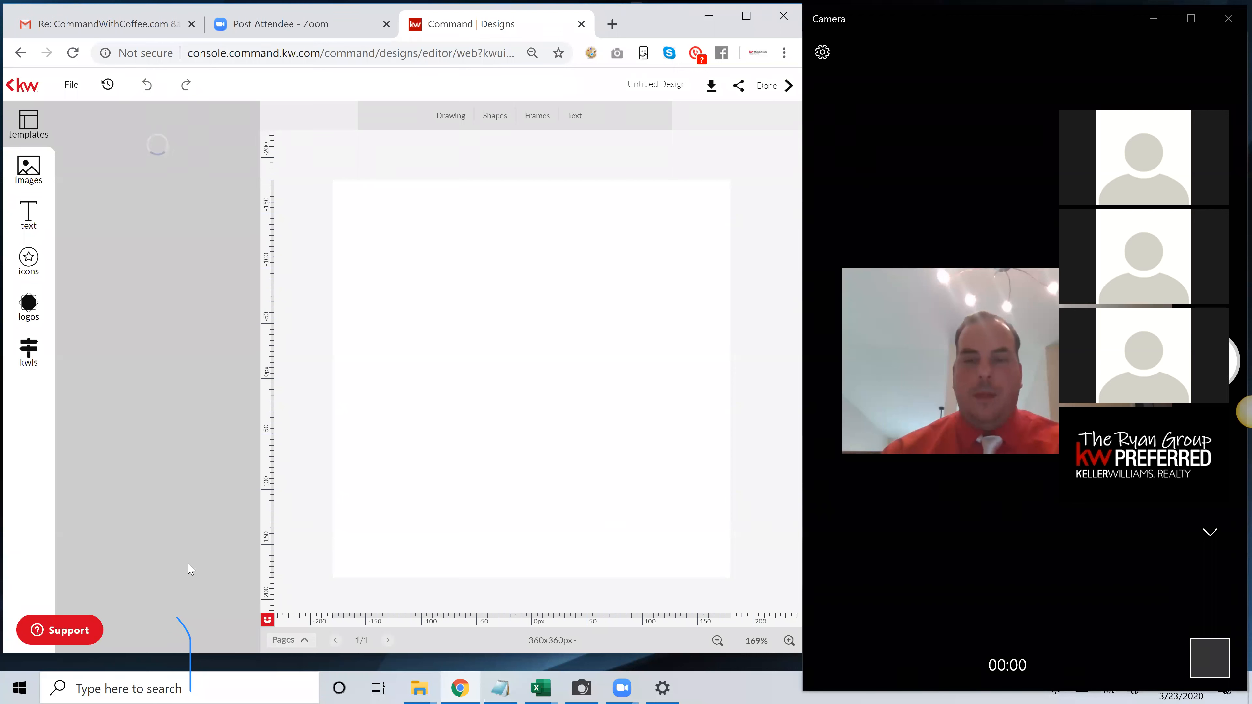
Add a second blank page to the design through the page overview and collapse the overview
{"action": "left_click", "coordinate": [286, 640]}
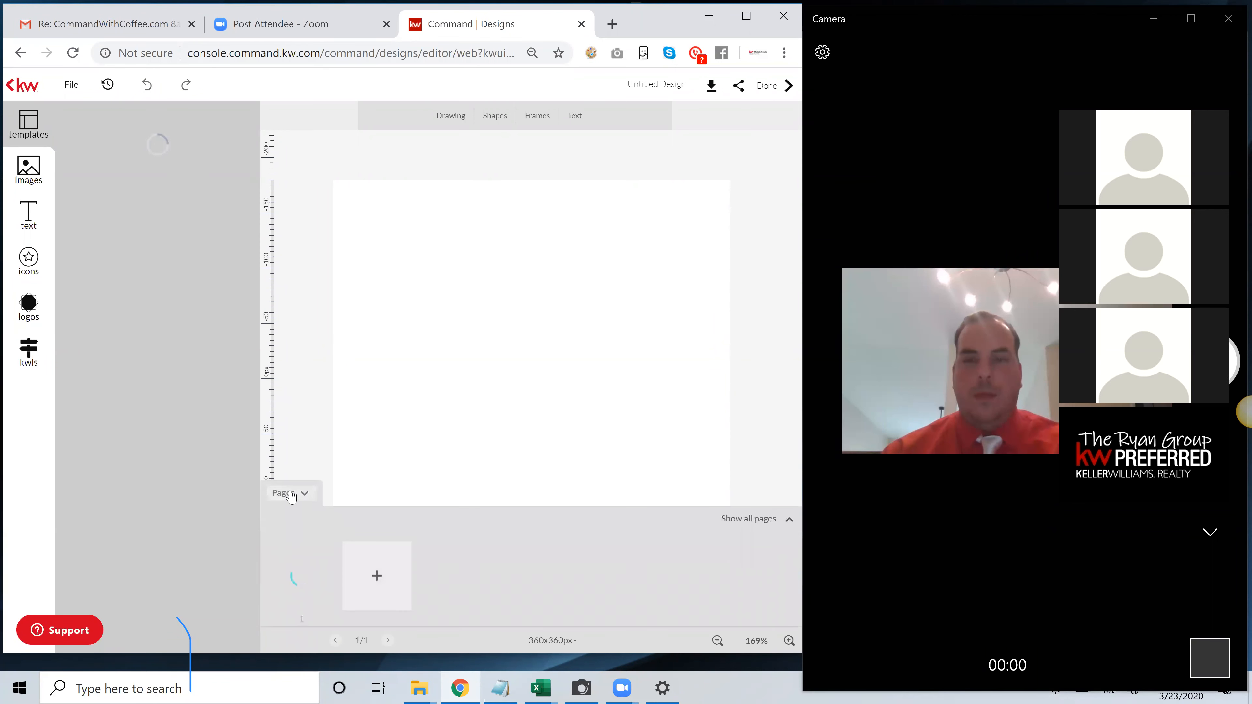
{"action": "left_click", "coordinate": [290, 493]}
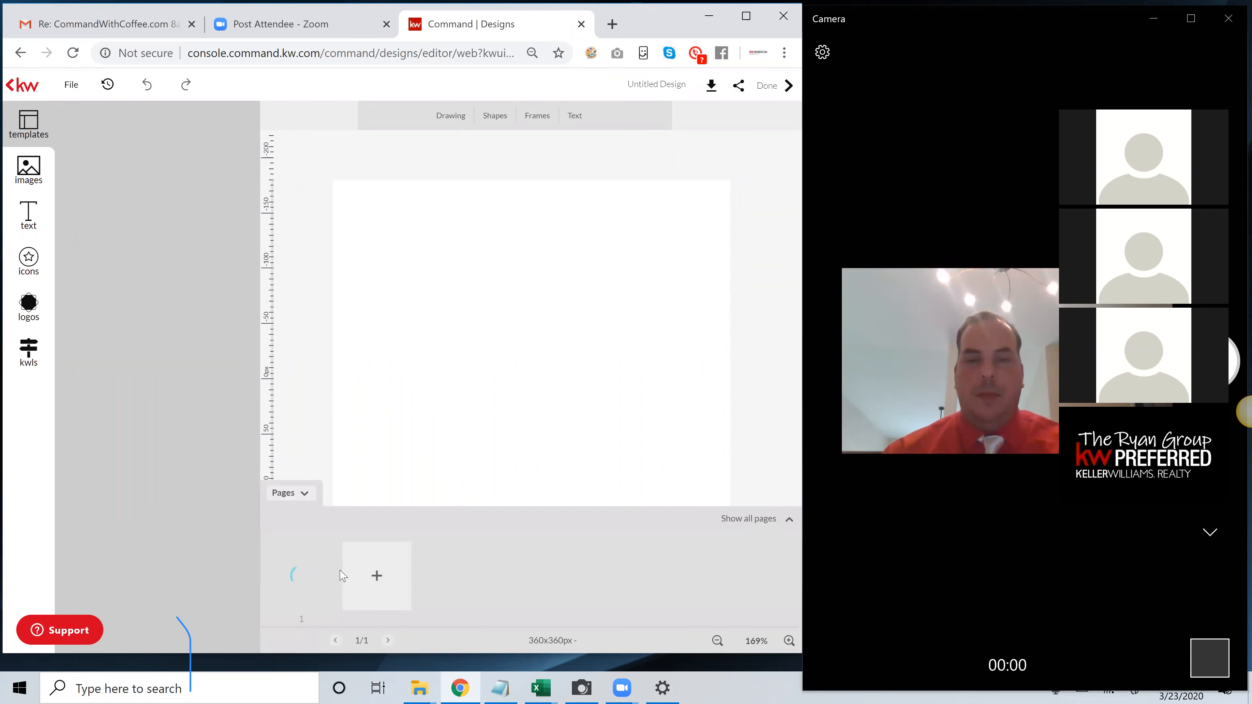
{"action": "left_click", "coordinate": [378, 578]}
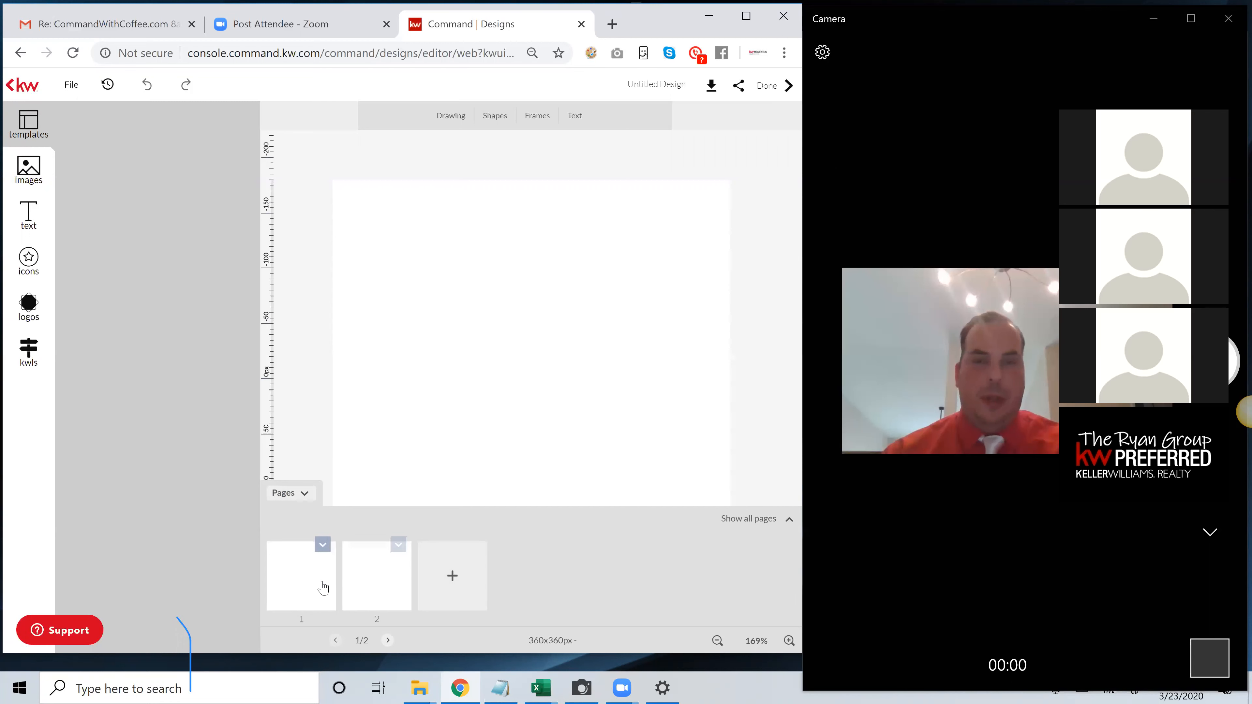
{"action": "left_click", "coordinate": [303, 495]}
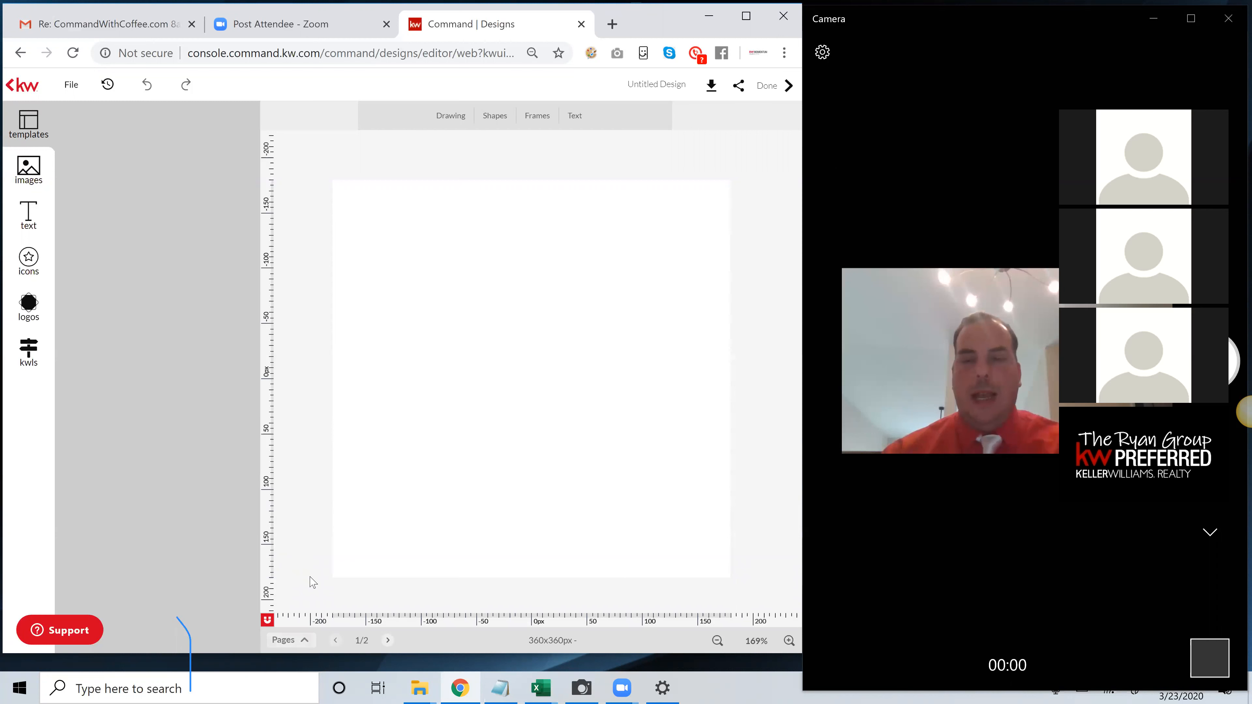
{"action": "left_click", "coordinate": [301, 640]}
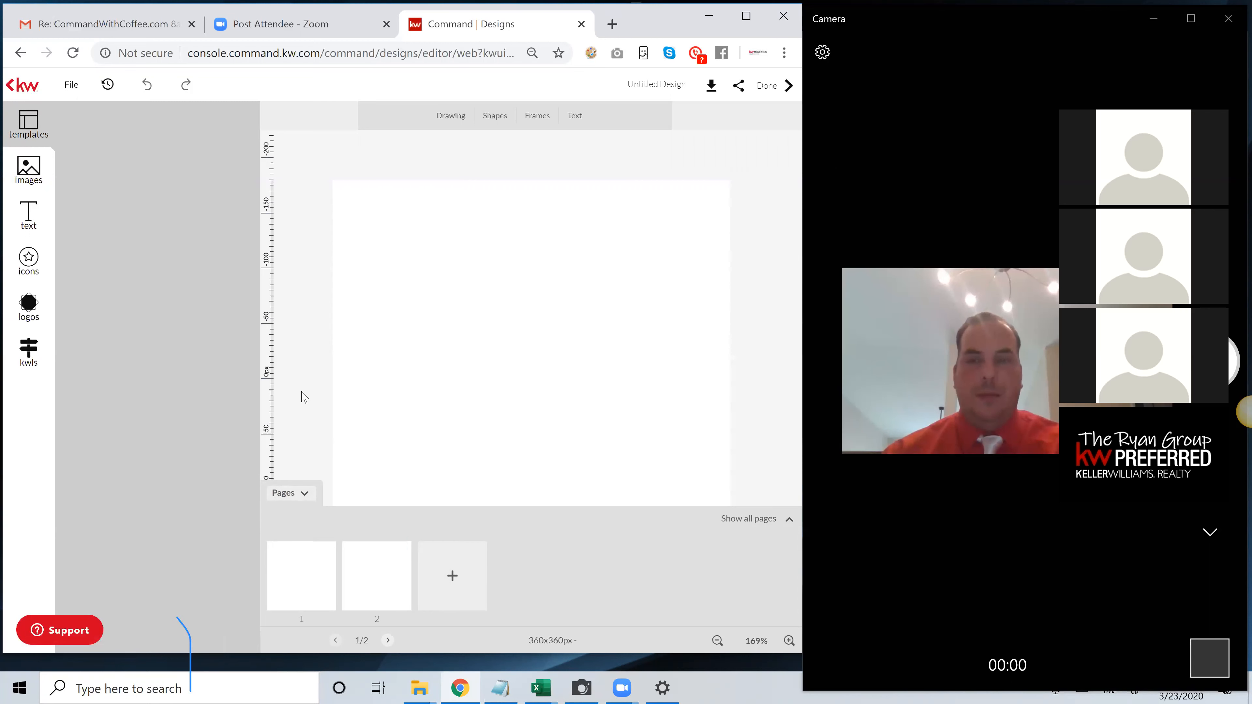
{"action": "left_click", "coordinate": [295, 495]}
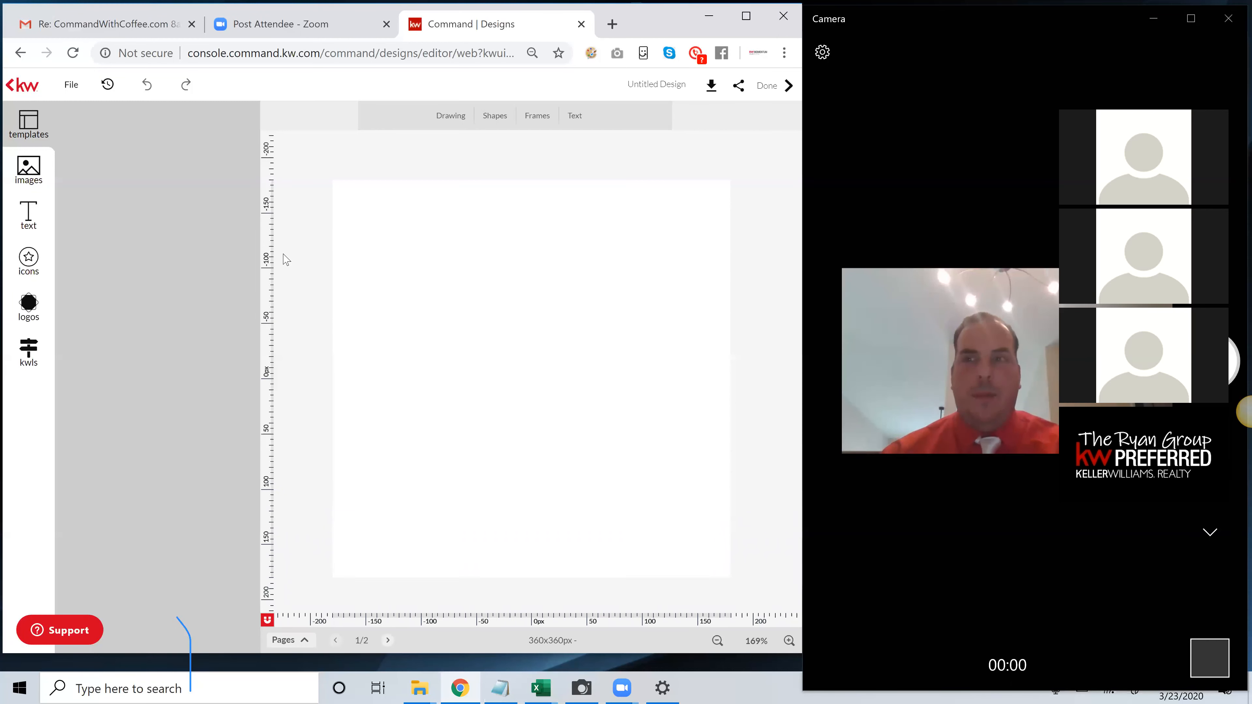
Place the landscape gray-background headshot from My Library on page 1, enlarge it to about 397 x 369 px and align it over the page
{"action": "left_click", "coordinate": [28, 177]}
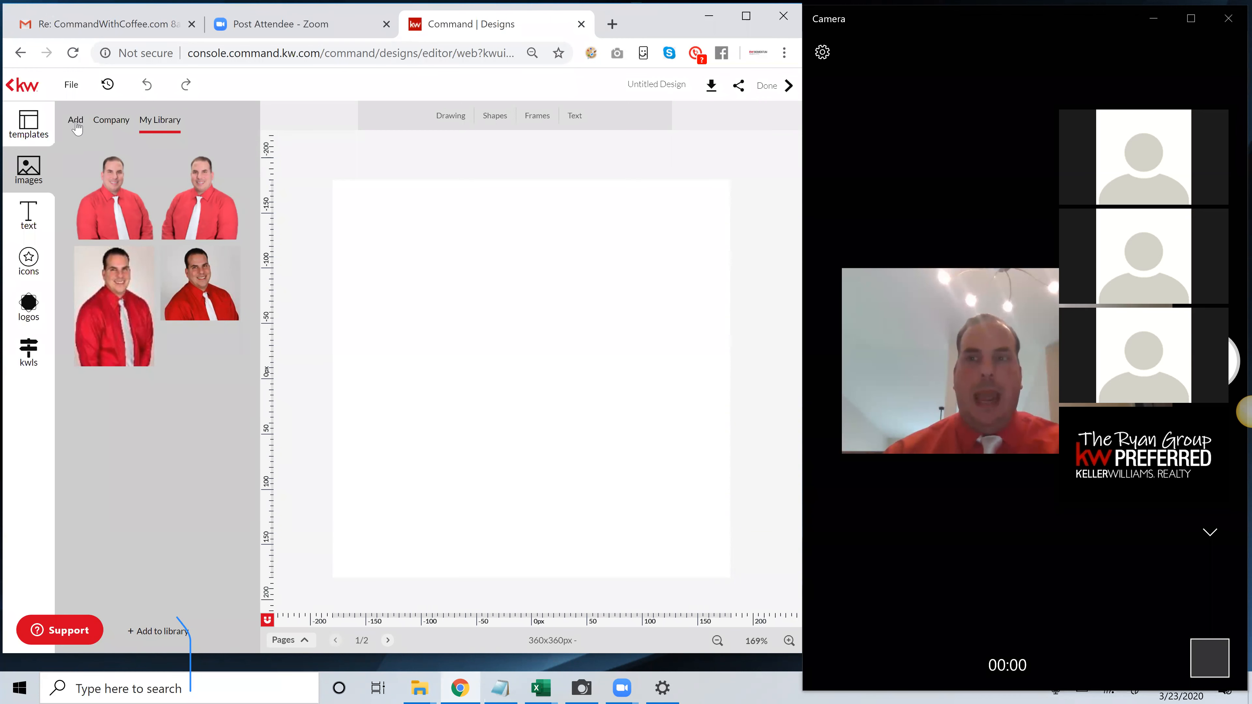
{"action": "left_click_drag", "start_coordinate": [202, 284], "coordinate": [476, 295]}
{"action": "left_click_drag", "start_coordinate": [570, 389], "coordinate": [718, 526]}
{"action": "left_click_drag", "start_coordinate": [571, 446], "coordinate": [504, 404]}
{"action": "left_click_drag", "start_coordinate": [642, 465], "coordinate": [738, 559]}
{"action": "left_click_drag", "start_coordinate": [670, 531], "coordinate": [660, 533]}
{"action": "left_click_drag", "start_coordinate": [726, 558], "coordinate": [749, 582]}
{"action": "left_click_drag", "start_coordinate": [624, 494], "coordinate": [623, 494]}
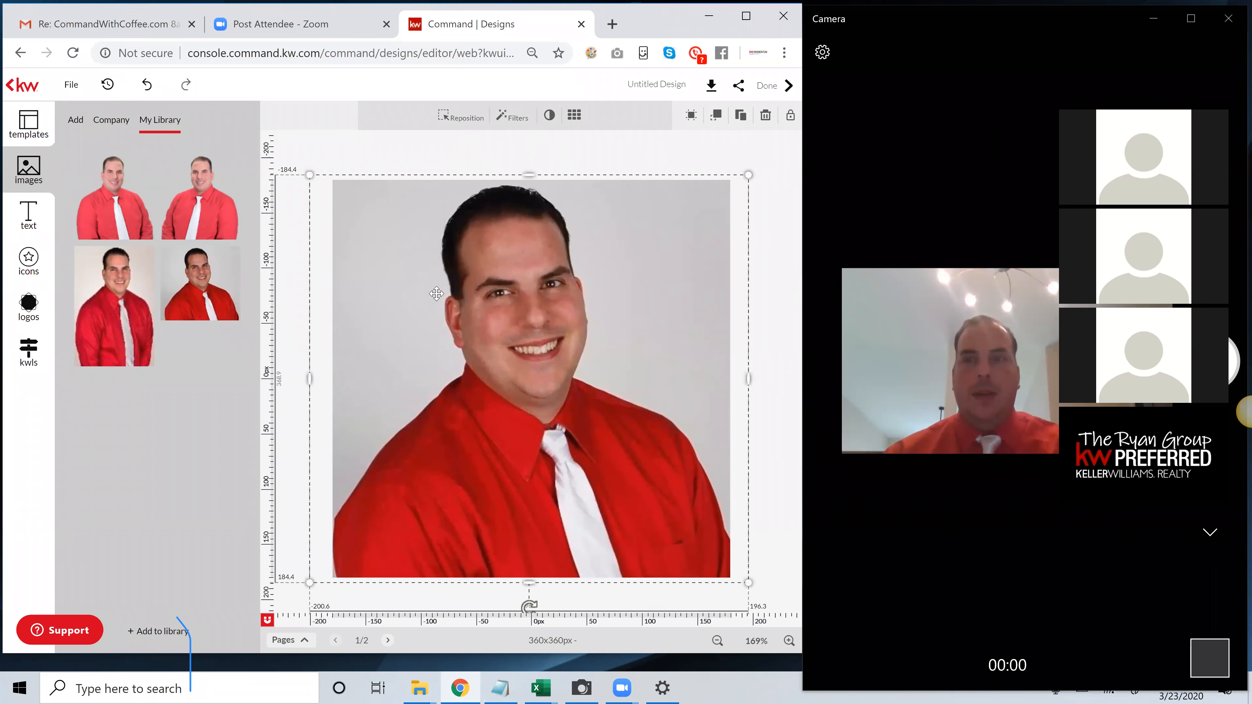
{"action": "left_click_drag", "start_coordinate": [533, 335], "coordinate": [533, 320]}
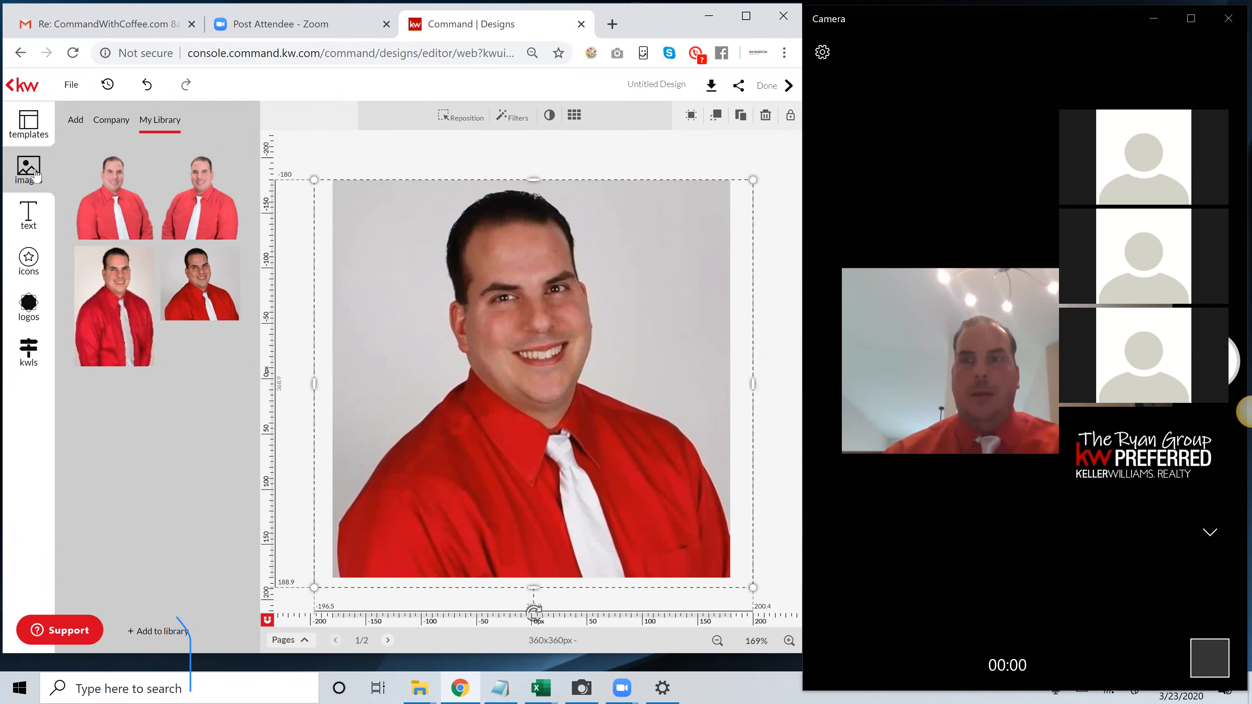
Show the sources for adding images and leave the editor without saving the design
{"action": "left_click", "coordinate": [76, 123]}
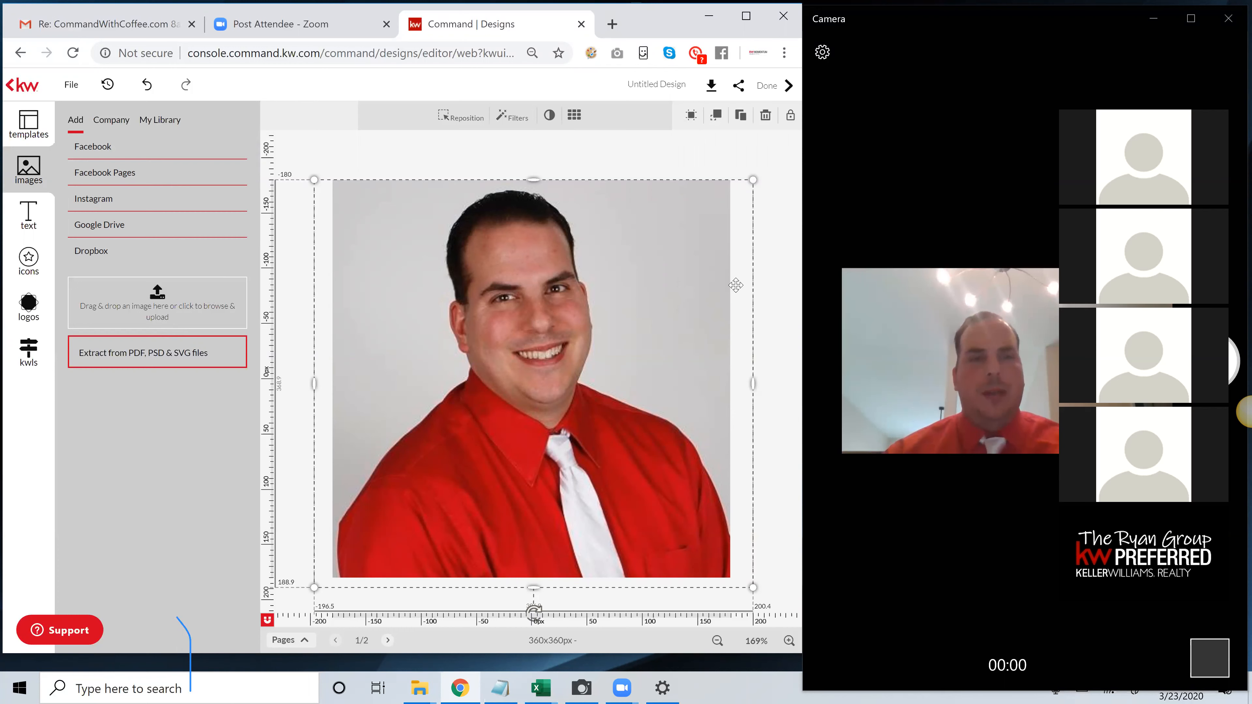
{"action": "left_click", "coordinate": [20, 85]}
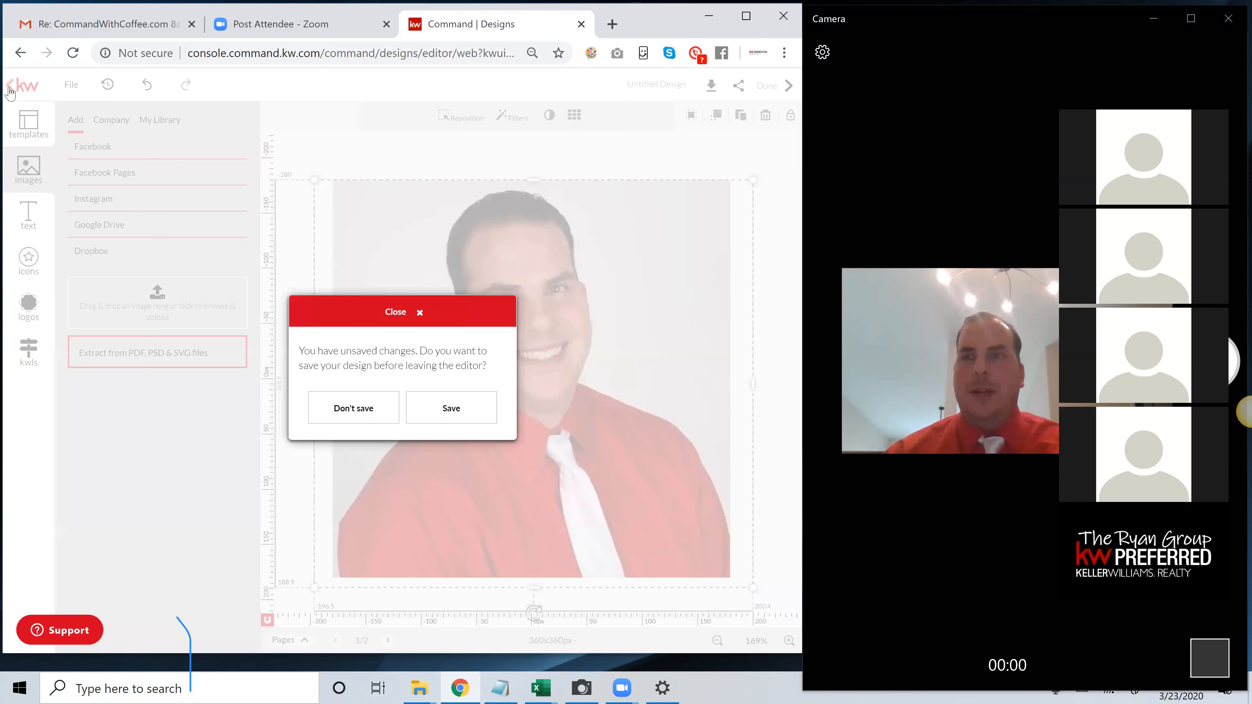
{"action": "left_click", "coordinate": [373, 407]}
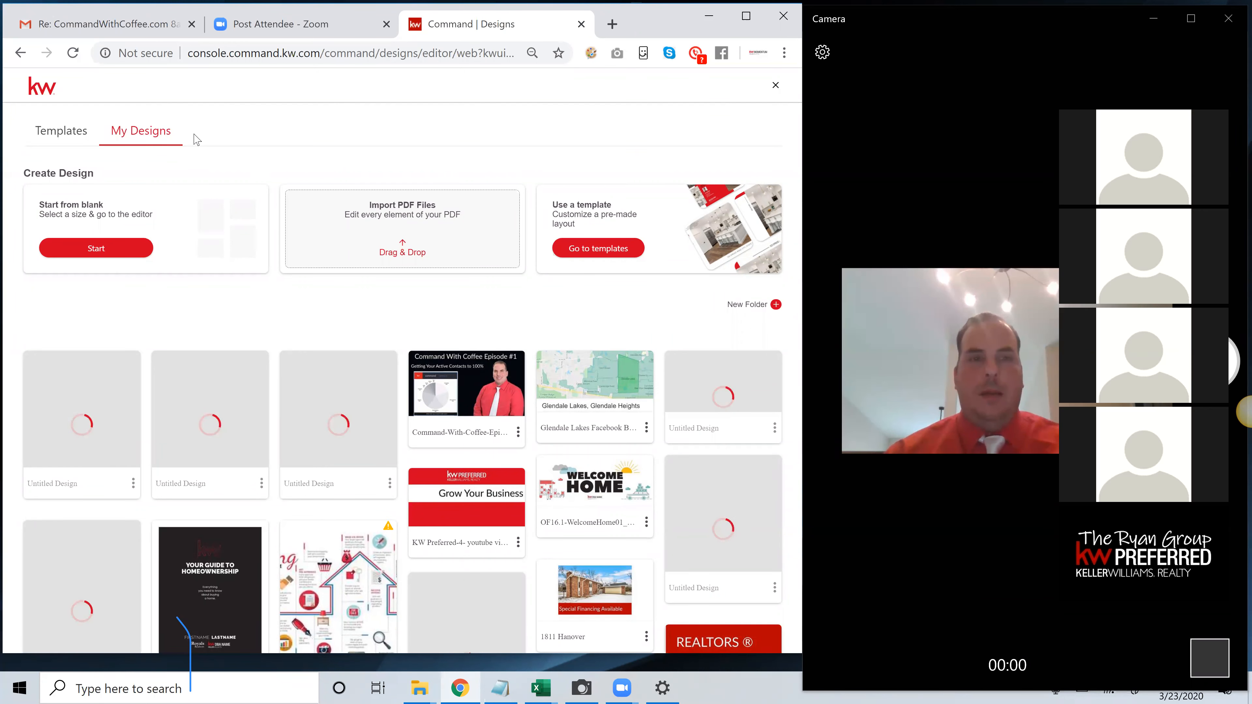
Look at the design templates and return to My Designs
{"action": "left_click", "coordinate": [87, 143]}
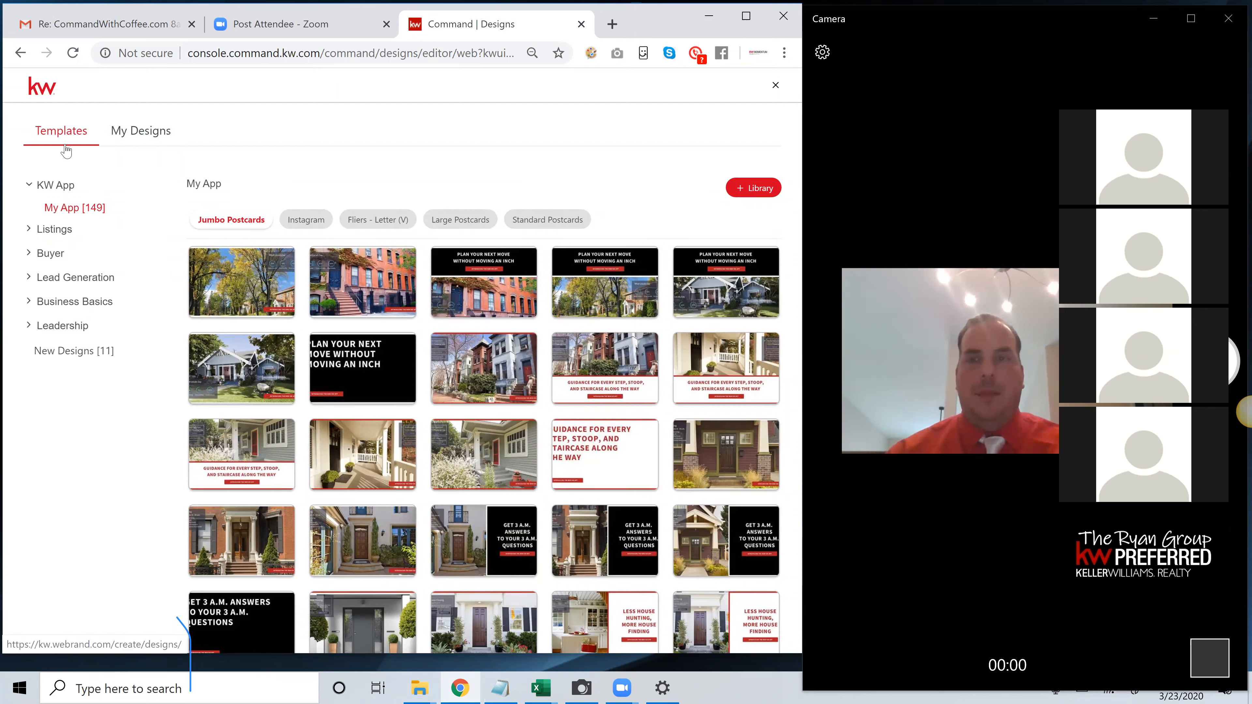
{"action": "left_click_drag", "start_coordinate": [23, 134], "coordinate": [134, 144]}
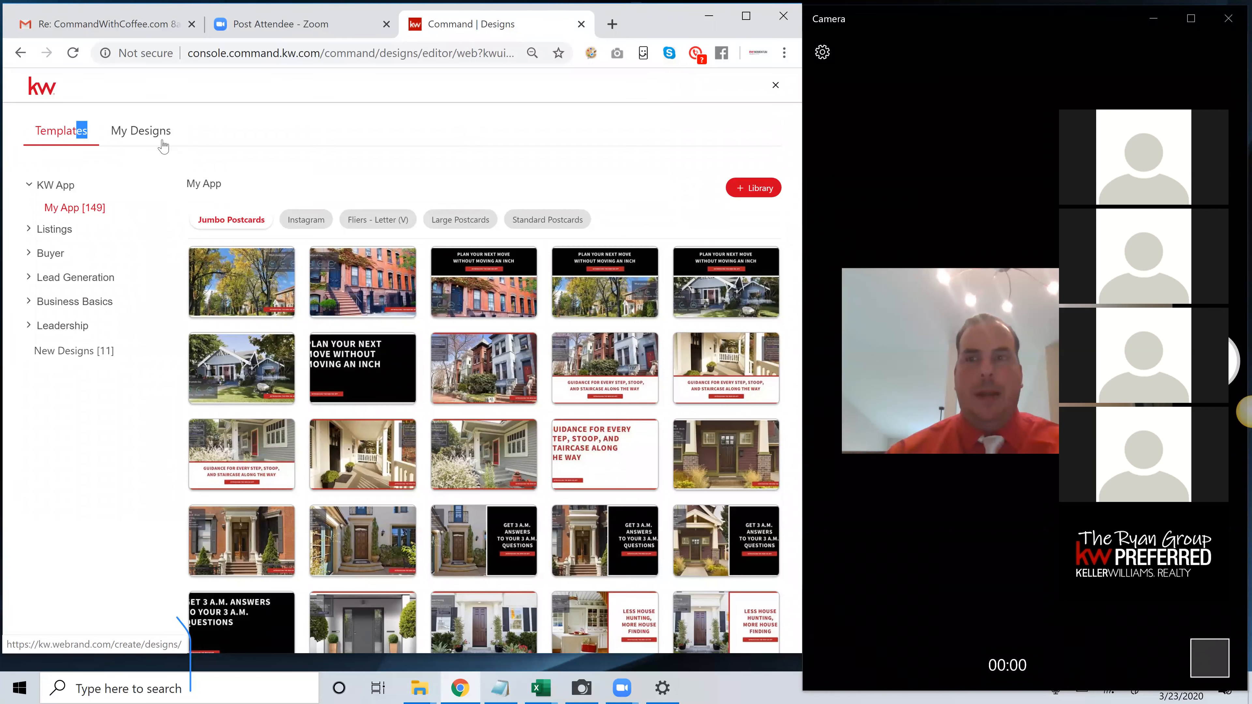
{"action": "left_click", "coordinate": [145, 141]}
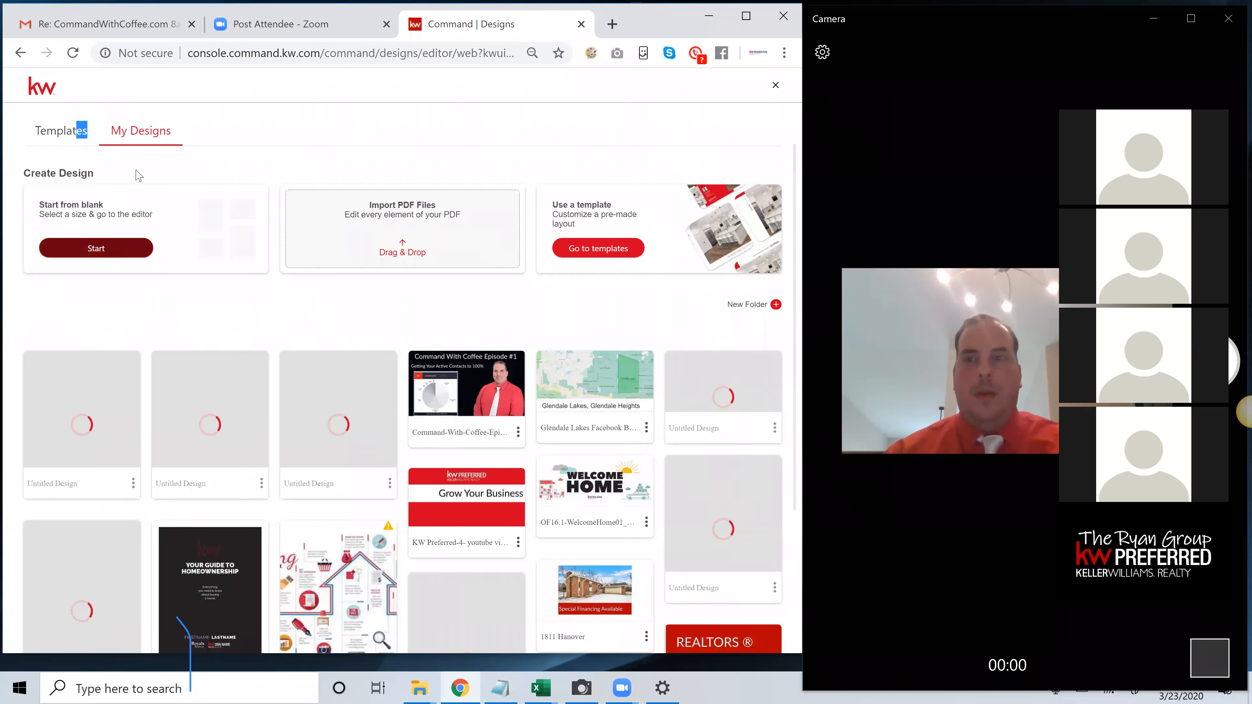
{"action": "left_click", "coordinate": [118, 252]}
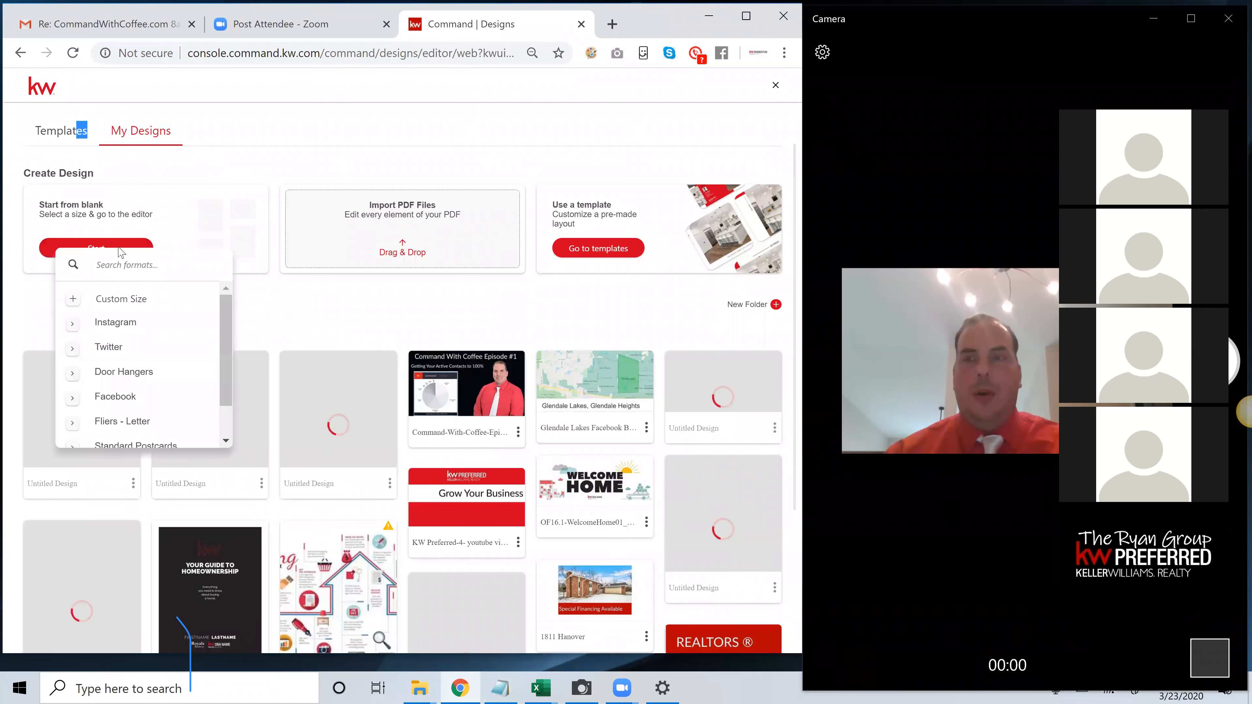
{"action": "left_click", "coordinate": [119, 301]}
{"action": "left_click", "coordinate": [114, 304]}
{"action": "type", "text": "360"}
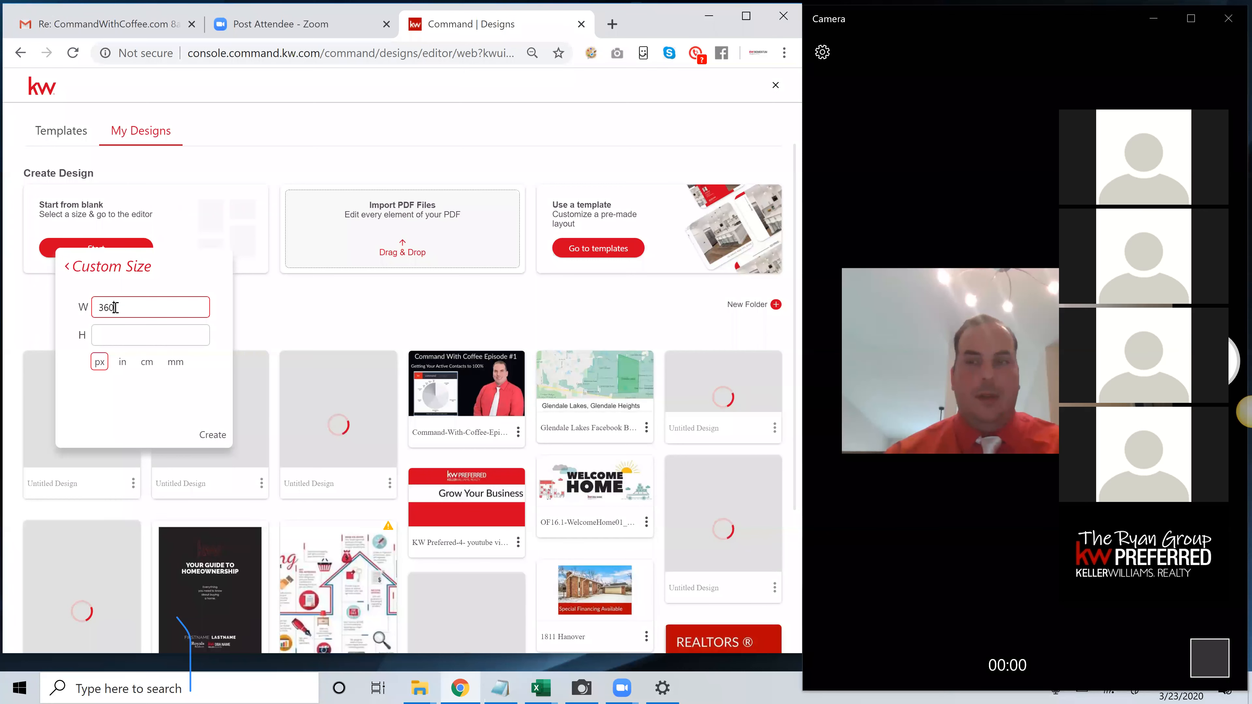
{"action": "left_click", "coordinate": [129, 334]}
{"action": "type", "text": "360"}
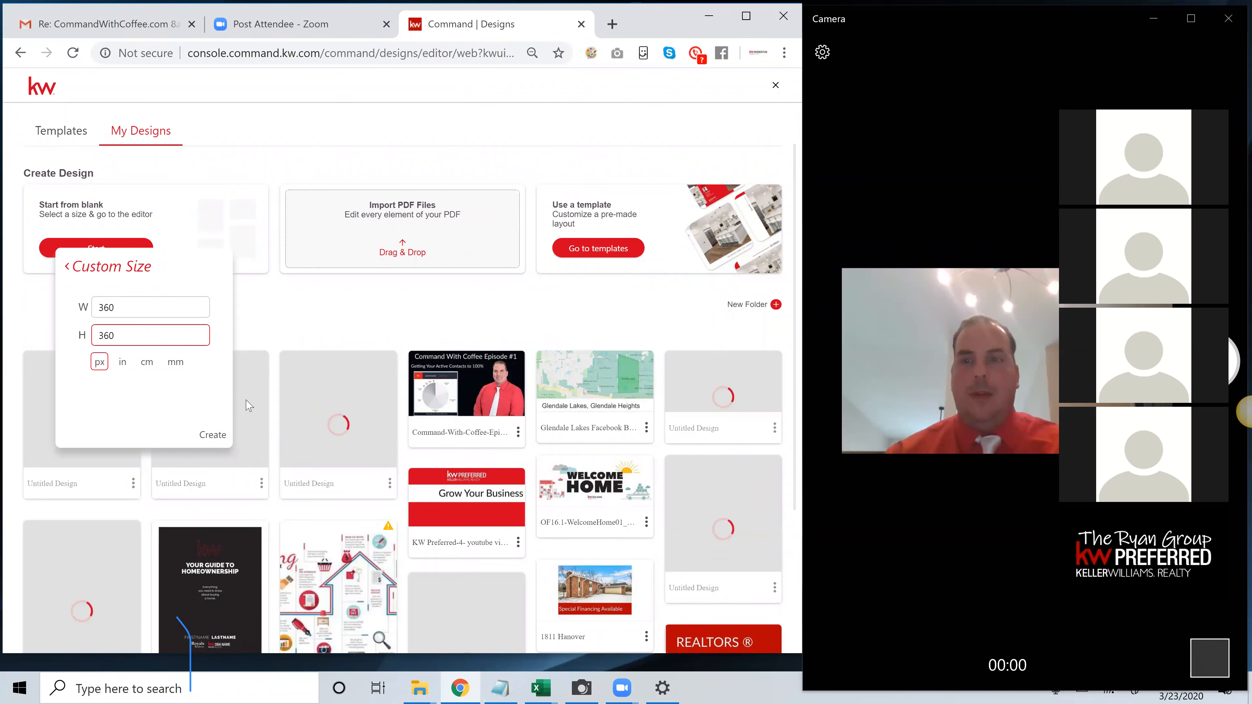
{"action": "left_click", "coordinate": [252, 290]}
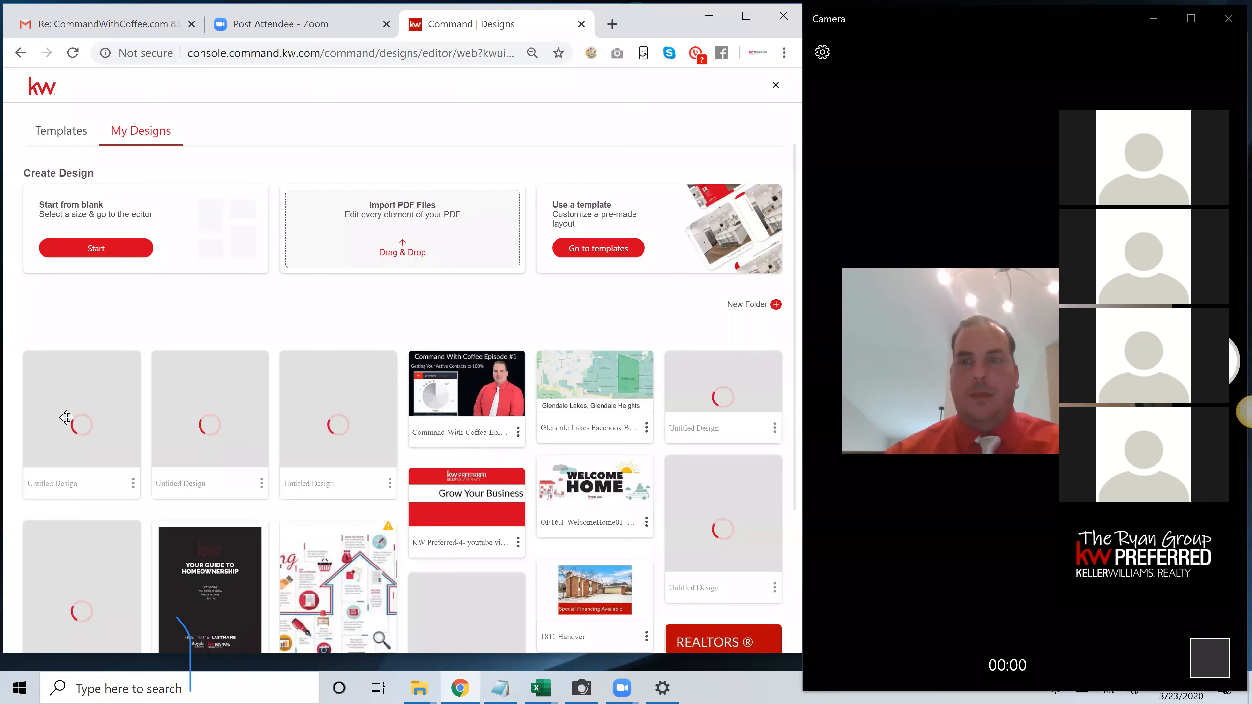
Reopen the first untitled design in My Designs, collapse its page overview and bring up the image library
{"action": "left_click", "coordinate": [101, 435]}
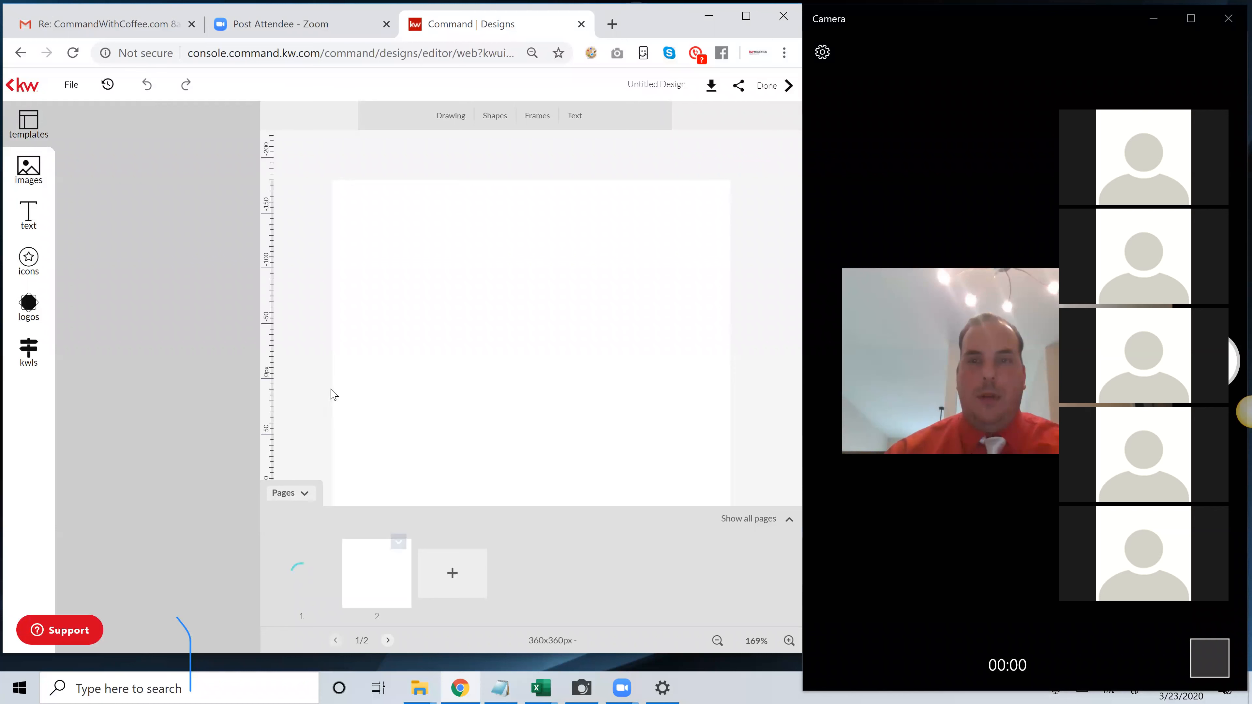
{"action": "left_click", "coordinate": [302, 493]}
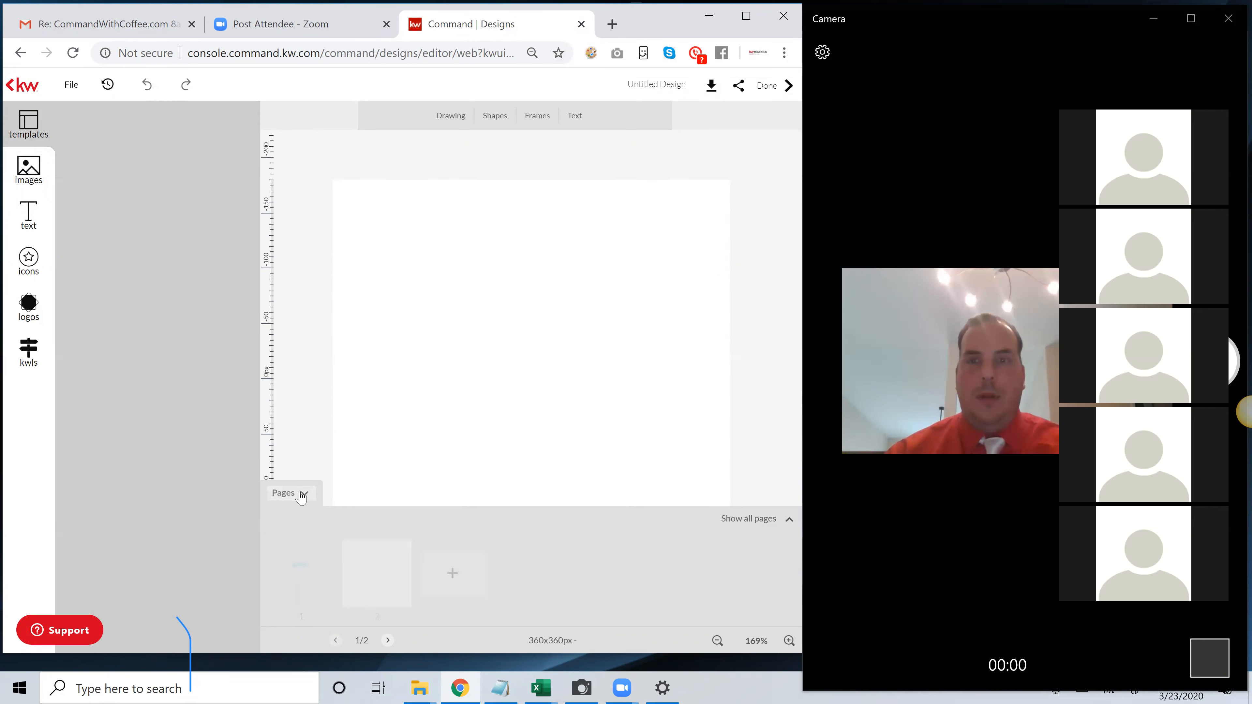
{"action": "left_click", "coordinate": [28, 174]}
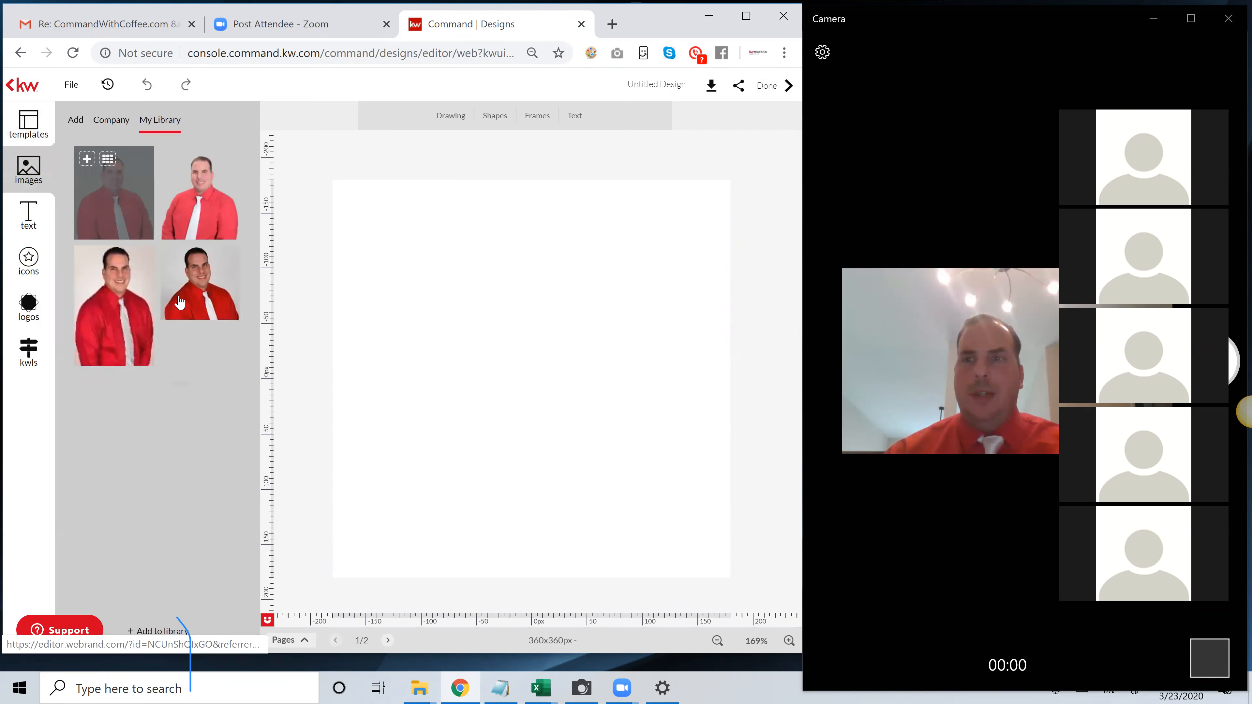
Add the landscape gray-background headshot from My Library to page 1 and enlarge it to about 388 x 360 px so it covers the page
{"action": "left_click", "coordinate": [175, 260]}
{"action": "left_click_drag", "start_coordinate": [491, 388], "coordinate": [550, 297]}
{"action": "left_click_drag", "start_coordinate": [533, 366], "coordinate": [301, 589]}
{"action": "mouse_move", "coordinate": [425, 513]}
{"action": "left_mouse_down"}
{"action": "mouse_move", "coordinate": [438, 514]}
{"action": "mouse_move", "coordinate": [425, 514]}
{"action": "left_mouse_up"}
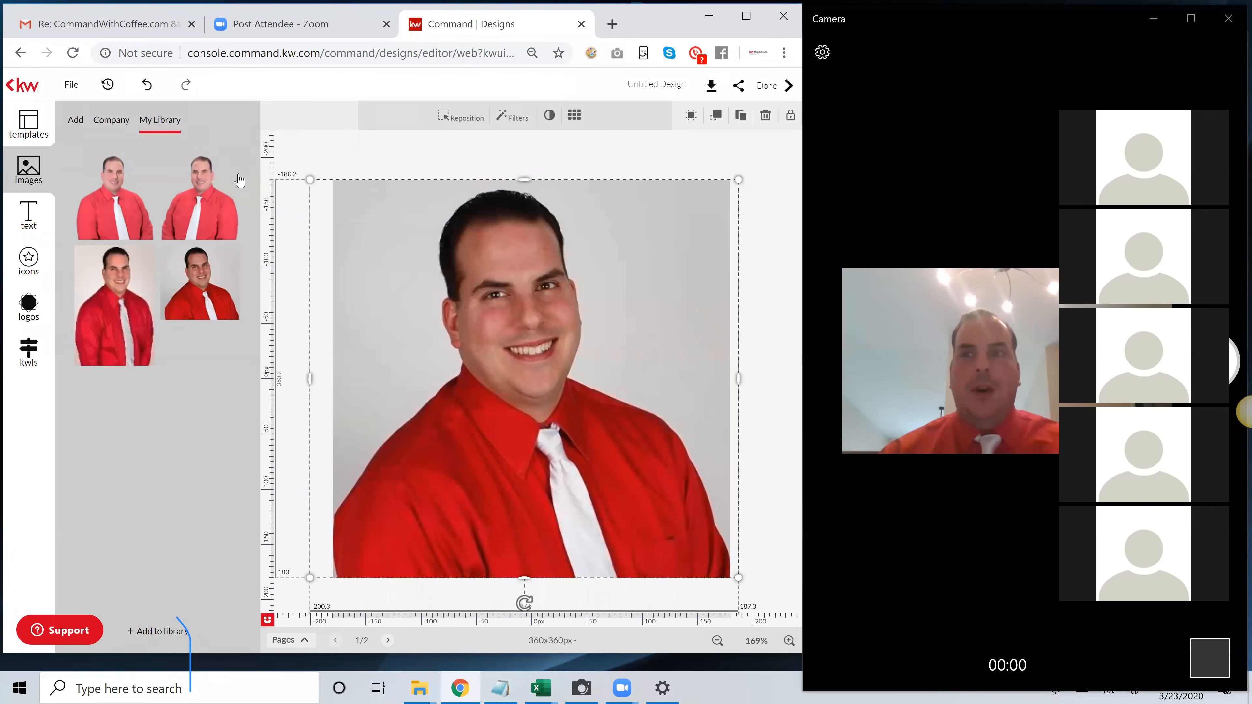
Look at the sources for adding images, browse the computer for an image to upload and cancel the file selection
{"action": "left_click", "coordinate": [75, 126]}
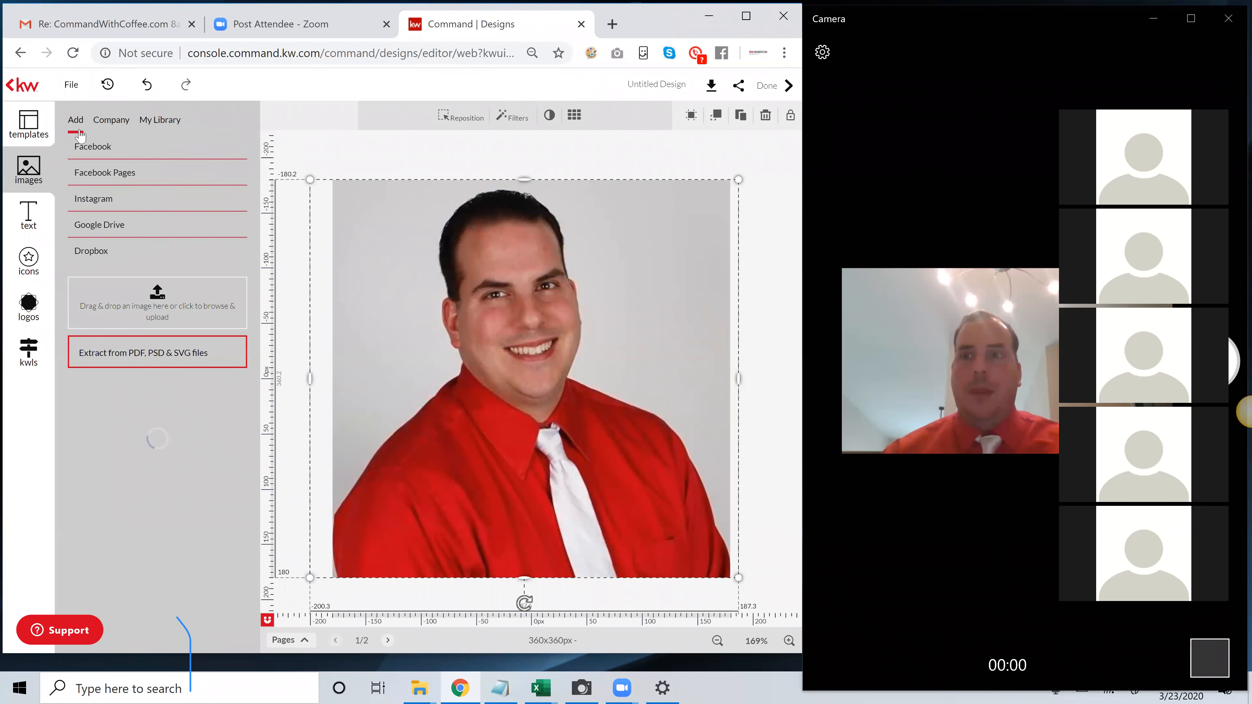
{"action": "left_click", "coordinate": [157, 294]}
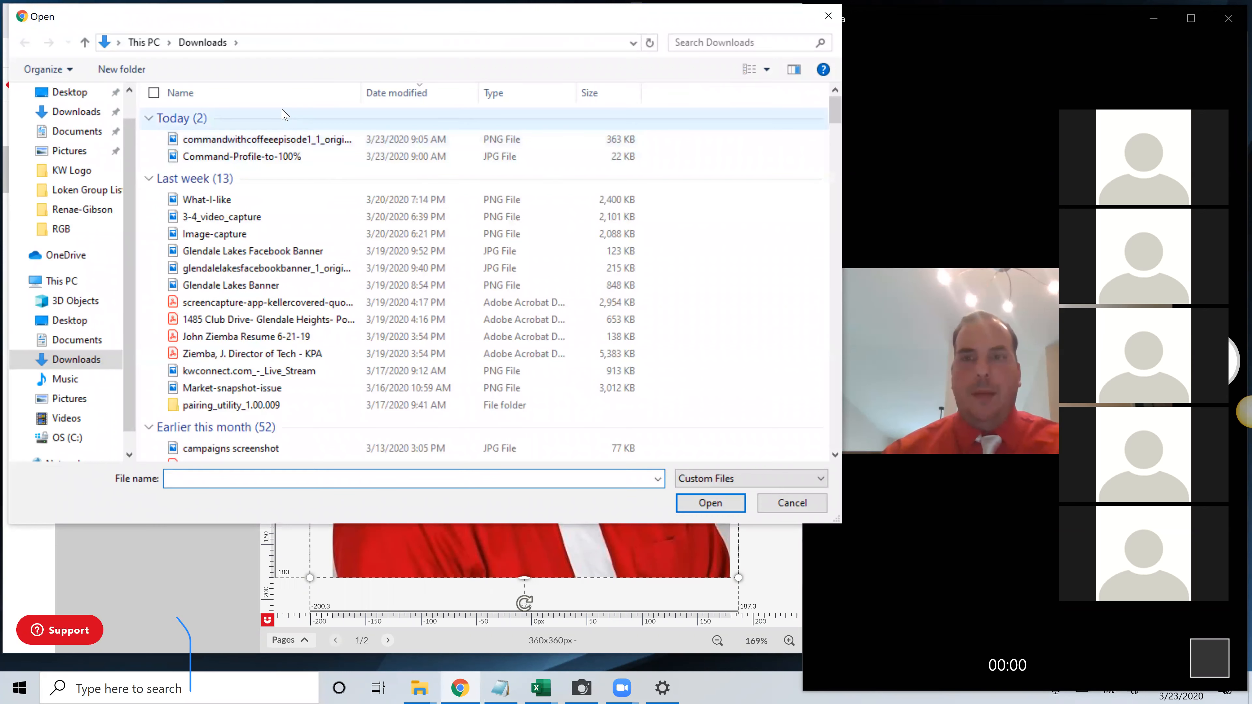
{"action": "left_click", "coordinate": [790, 503]}
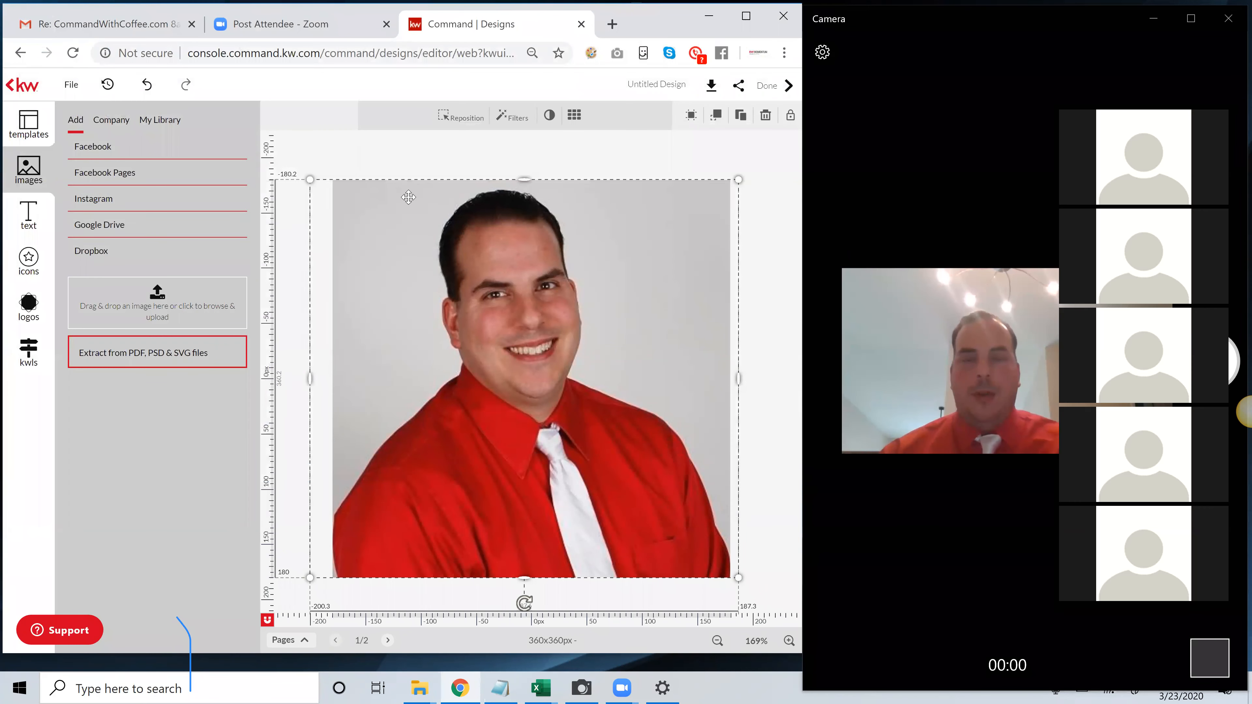
Deselect the headshot and expand the overview of the design's pages
{"action": "left_click", "coordinate": [425, 154]}
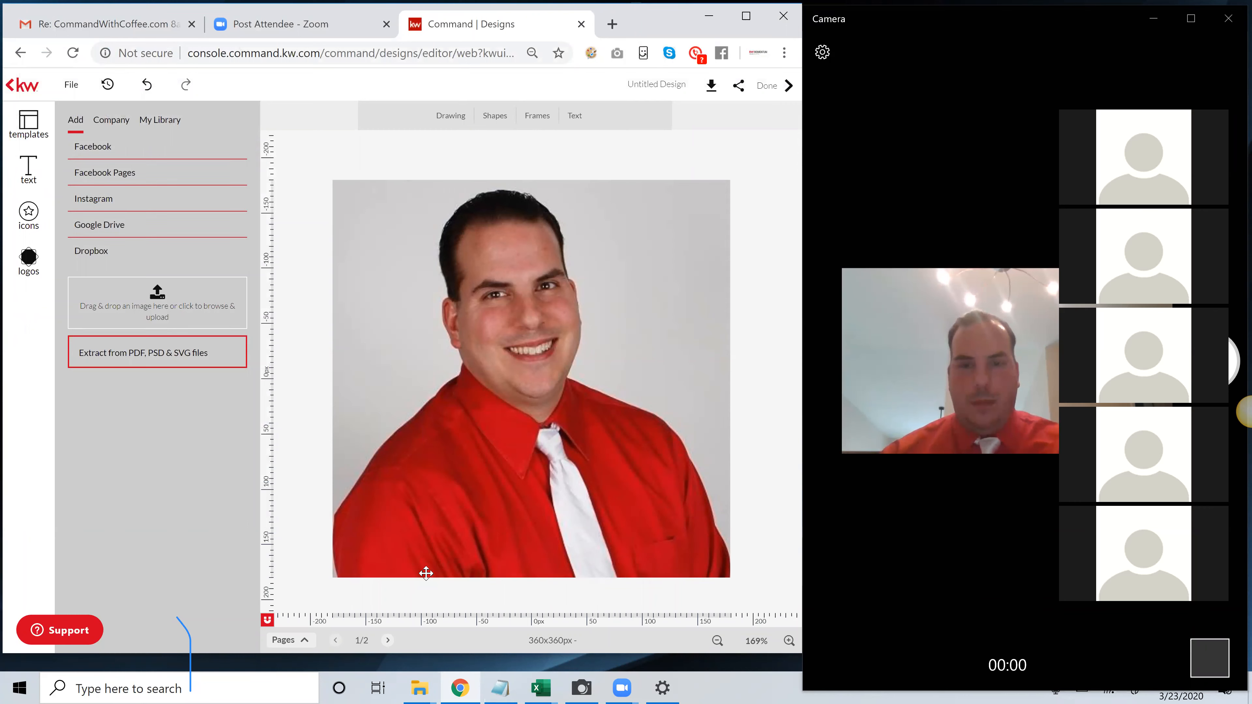
{"action": "left_click", "coordinate": [304, 640]}
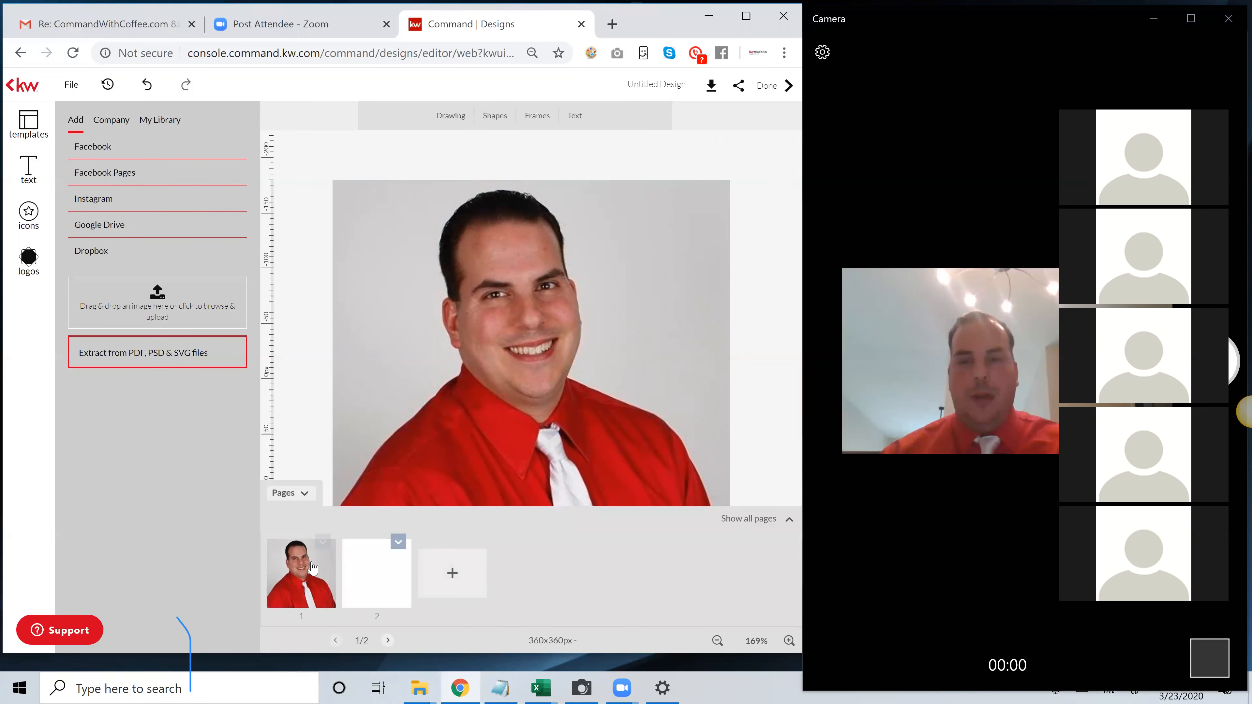
Switch to page 2 and upload the second KellerWilliams_Momentum_Logo_RGB image from the RGB folder inside KW Logos on the Desktop
{"action": "left_click", "coordinate": [312, 565]}
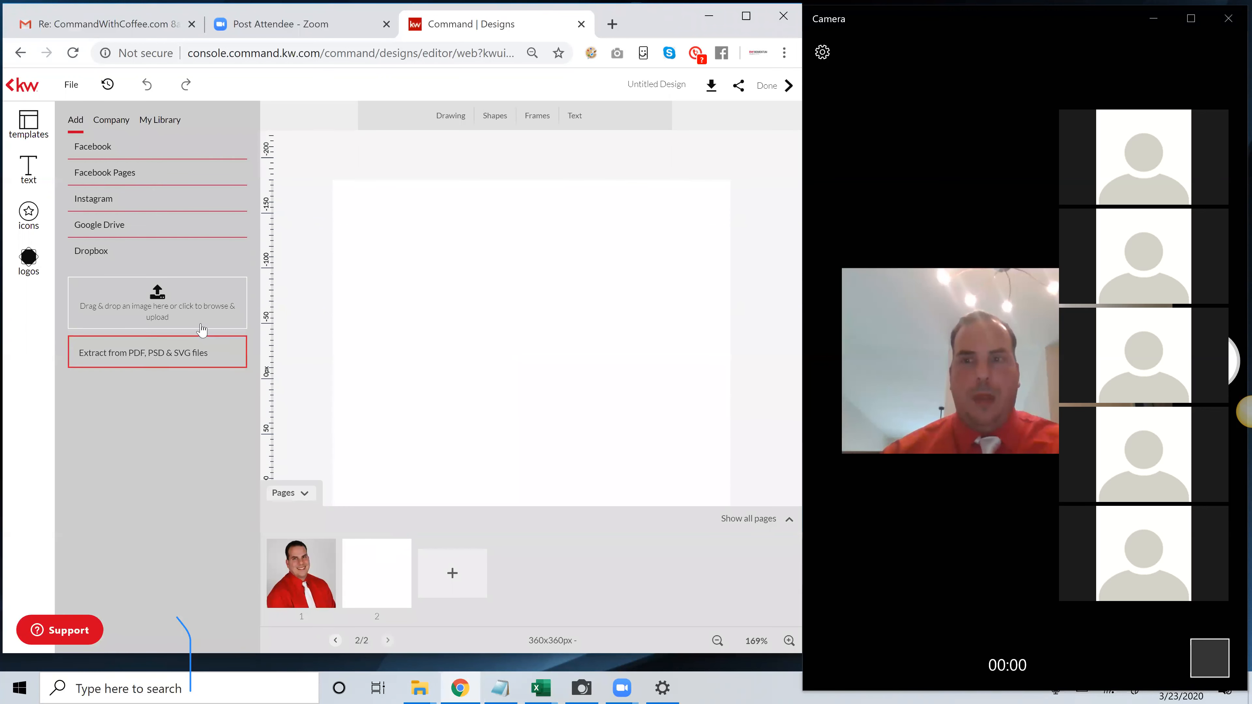
{"action": "left_click", "coordinate": [168, 298]}
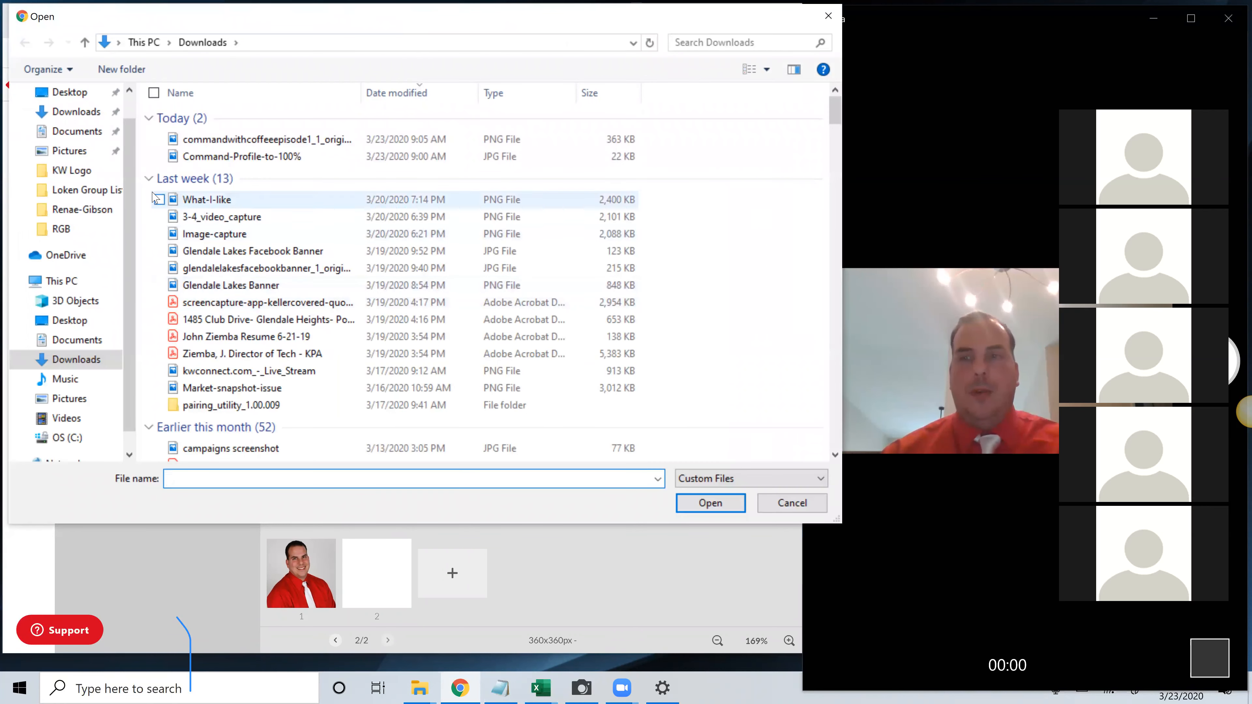
{"action": "scroll", "coordinate": [50, 143], "scroll_direction": "up", "scroll_amount": 1}
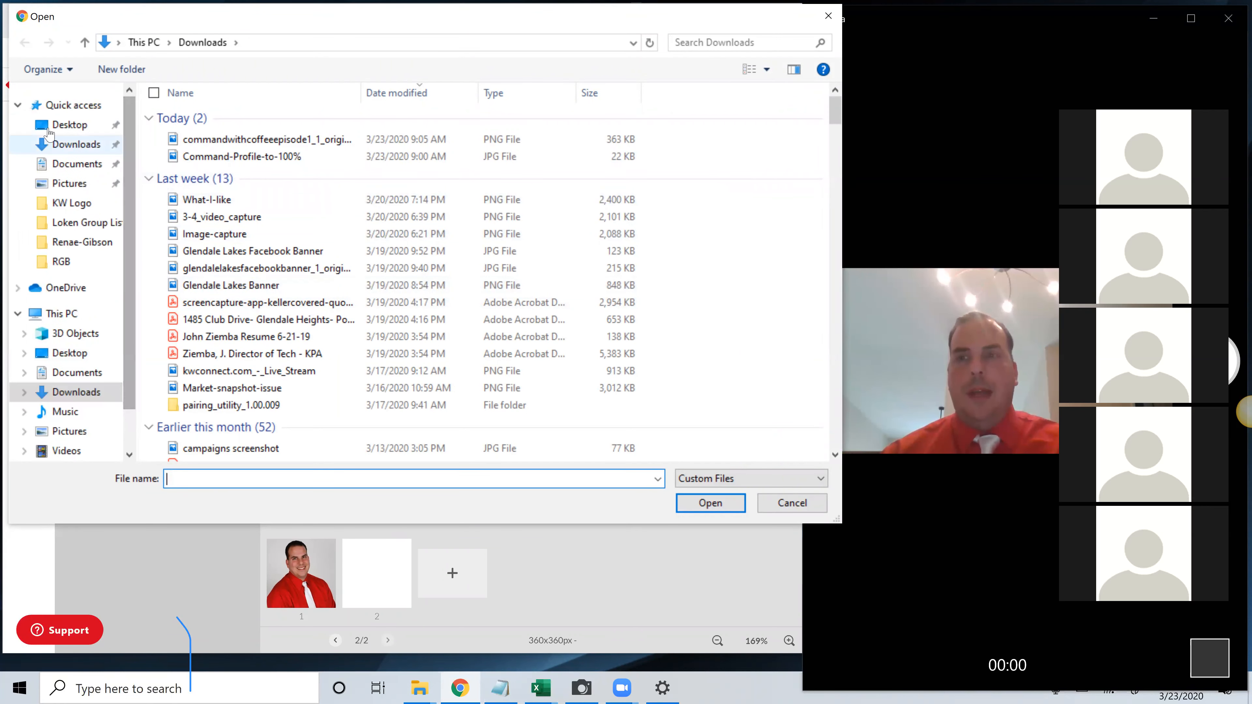
{"action": "left_click", "coordinate": [59, 125]}
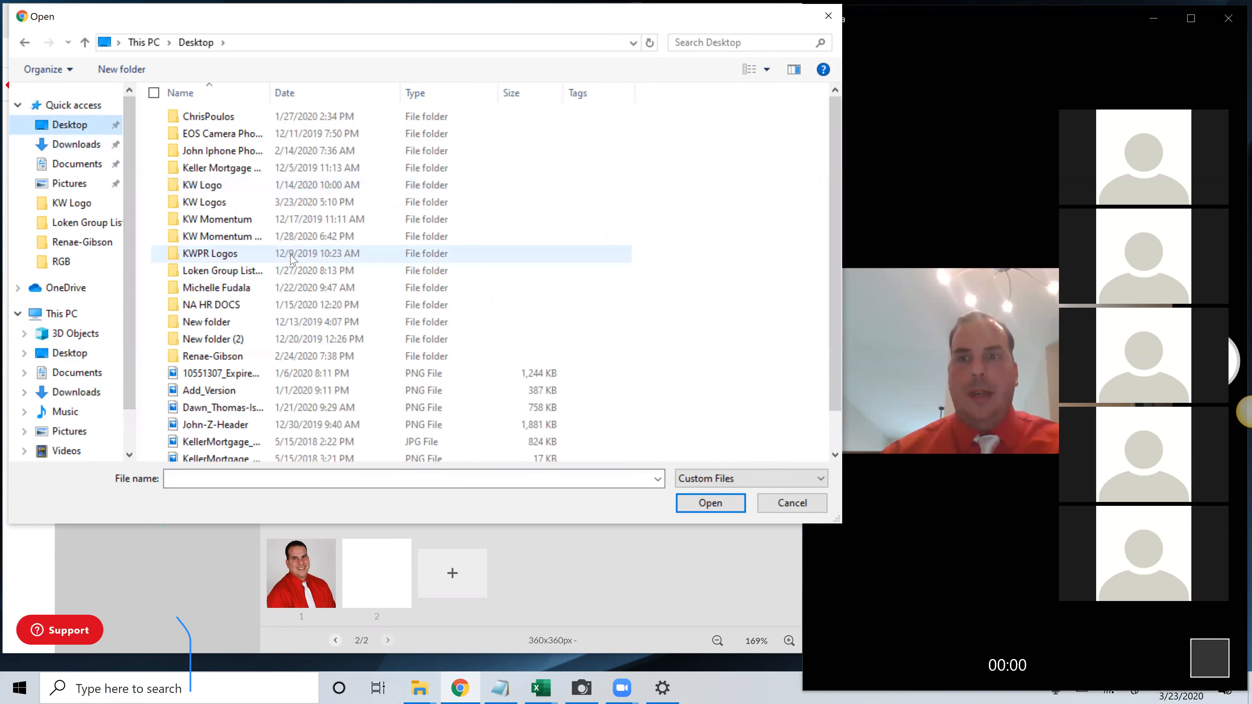
{"action": "double_click", "coordinate": [260, 202]}
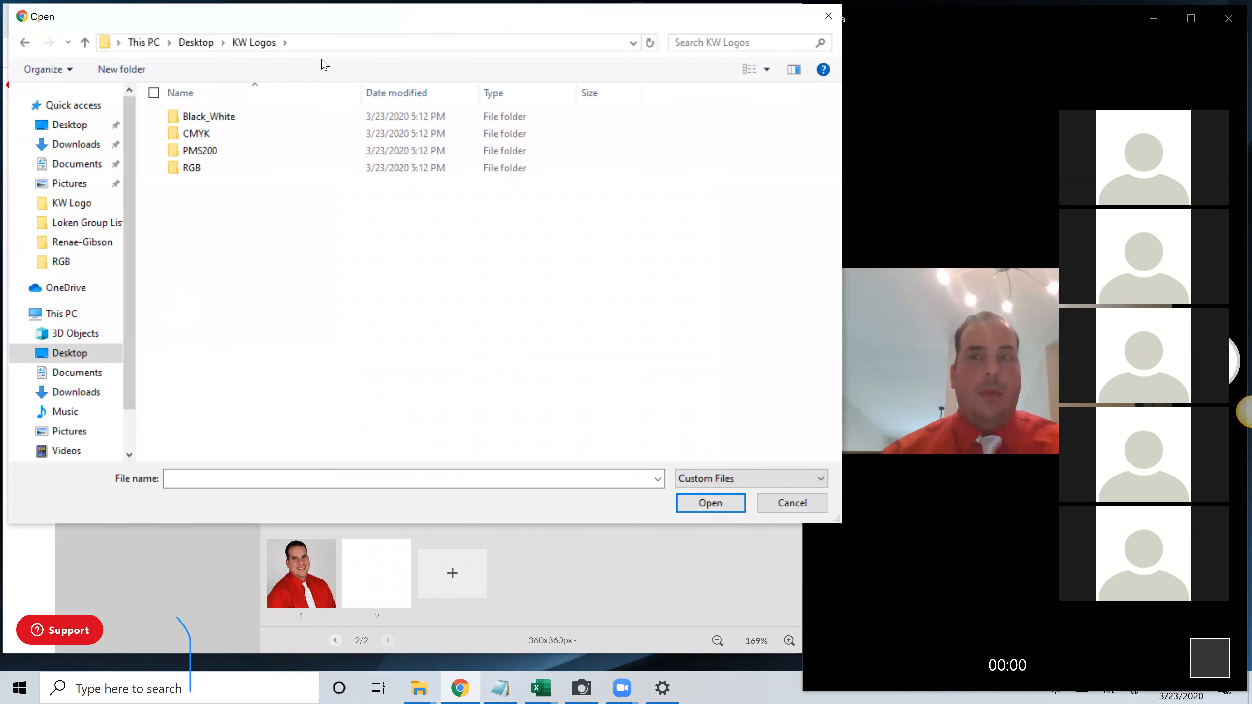
{"action": "left_click_drag", "start_coordinate": [326, 27], "coordinate": [343, 34]}
{"action": "left_click", "coordinate": [272, 178]}
{"action": "double_click", "coordinate": [270, 179]}
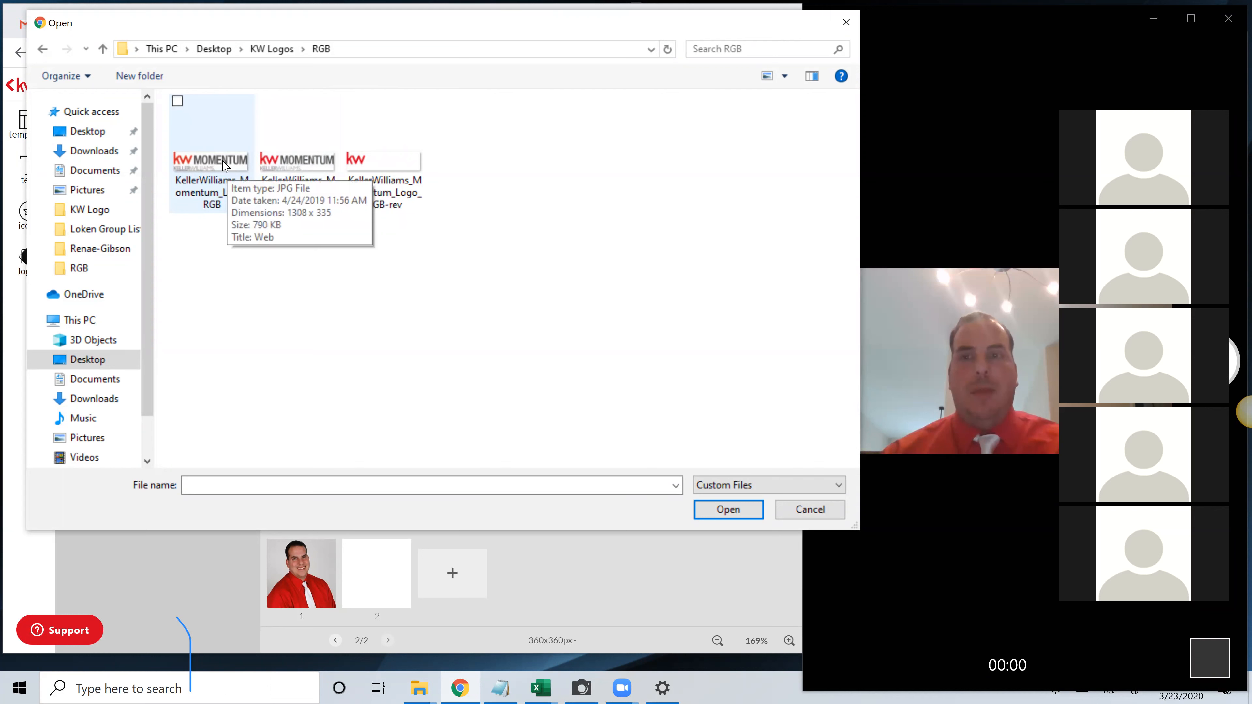
{"action": "left_click", "coordinate": [299, 167]}
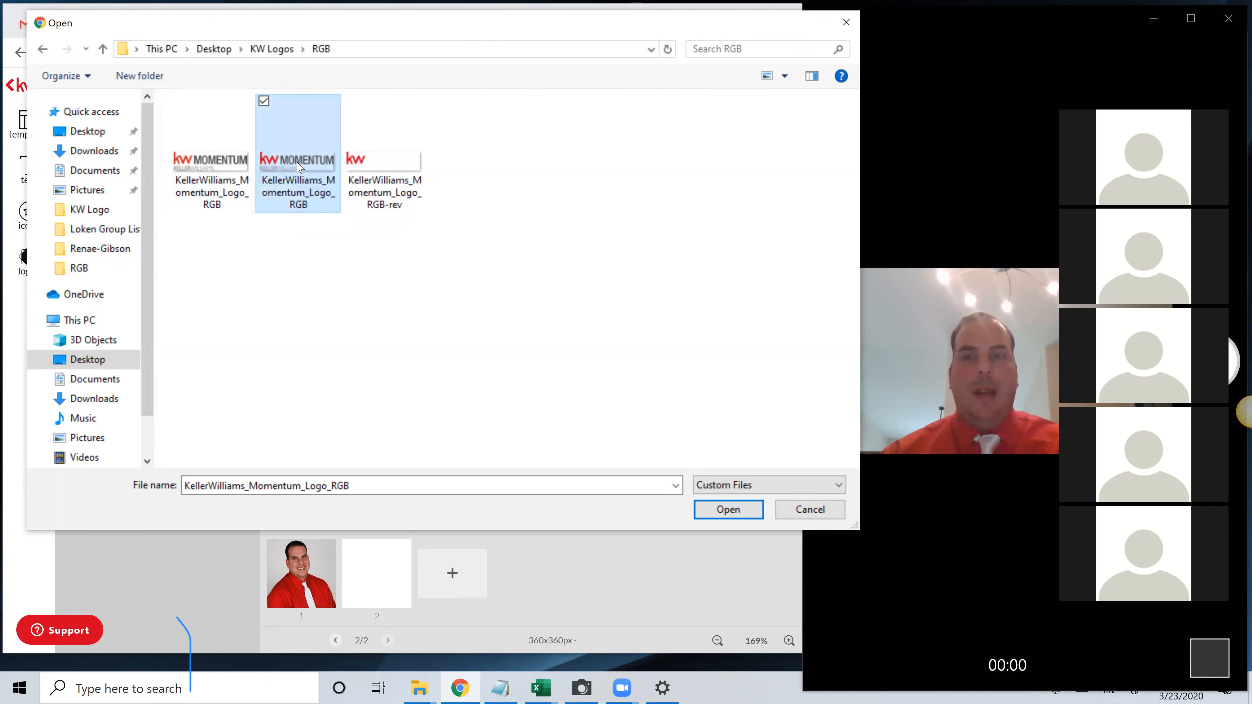
{"action": "left_click", "coordinate": [737, 512]}
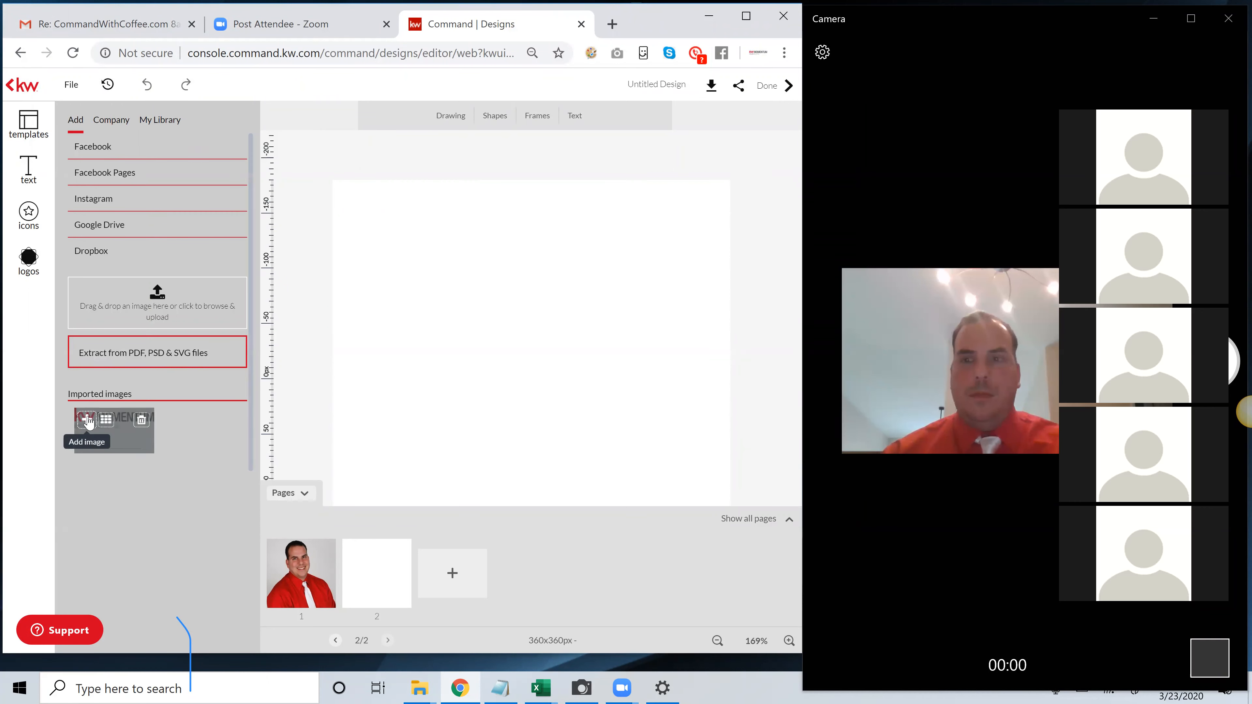
Add the imported KW Momentum logo to page 2, enlarge it to about 90 px high and center it on the page
{"action": "left_click", "coordinate": [87, 420]}
{"action": "left_click_drag", "start_coordinate": [571, 377], "coordinate": [540, 345]}
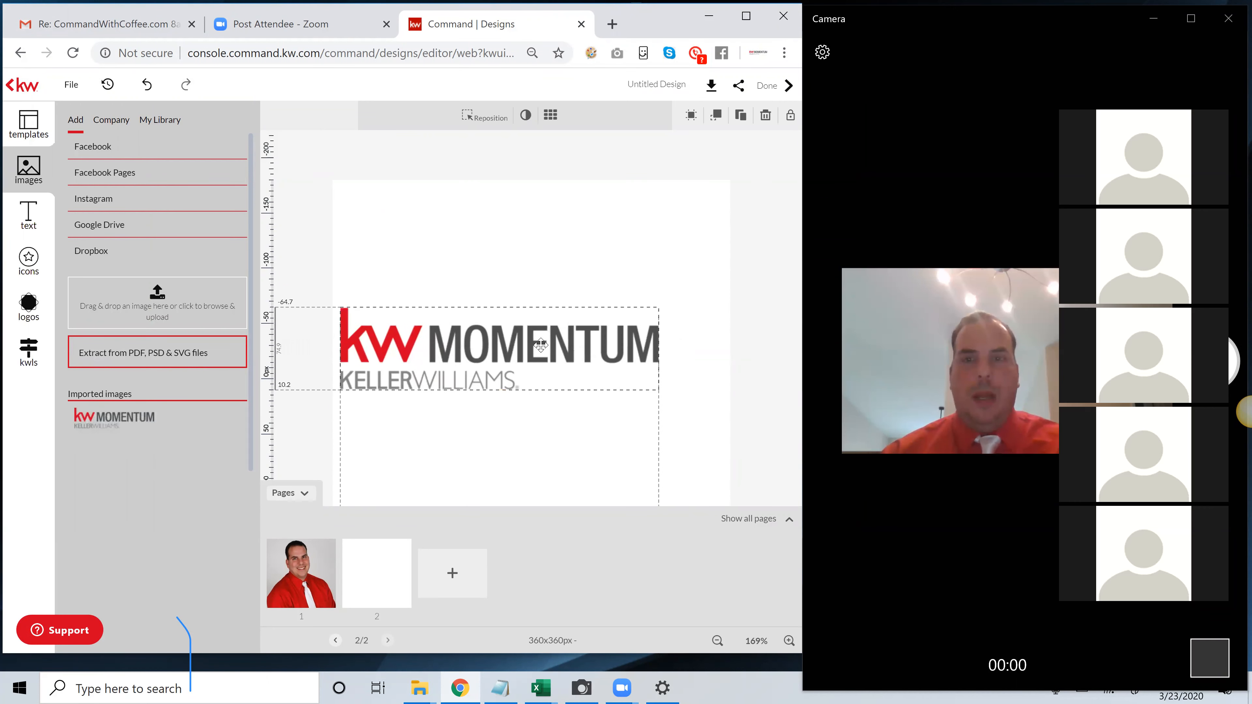
{"action": "left_click_drag", "start_coordinate": [659, 390], "coordinate": [722, 443]}
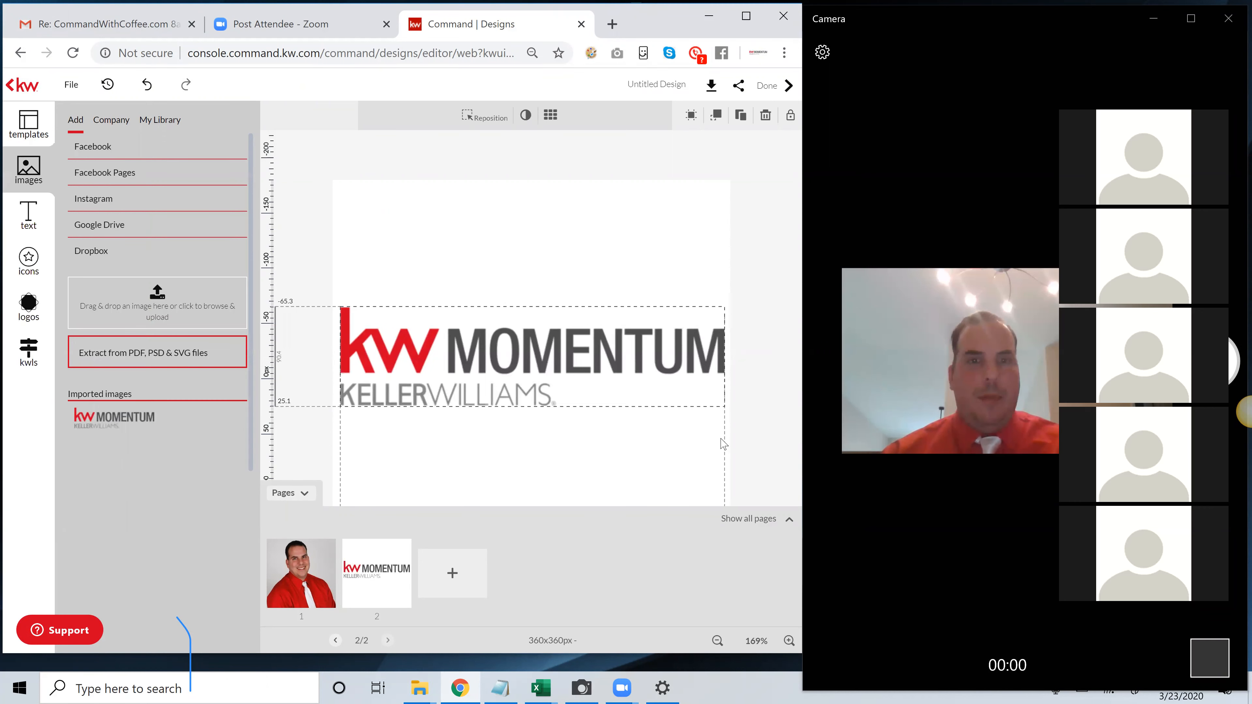
{"action": "mouse_move", "coordinate": [589, 382]}
{"action": "left_mouse_down"}
{"action": "mouse_move", "coordinate": [589, 364]}
{"action": "mouse_move", "coordinate": [589, 406]}
{"action": "left_mouse_up"}
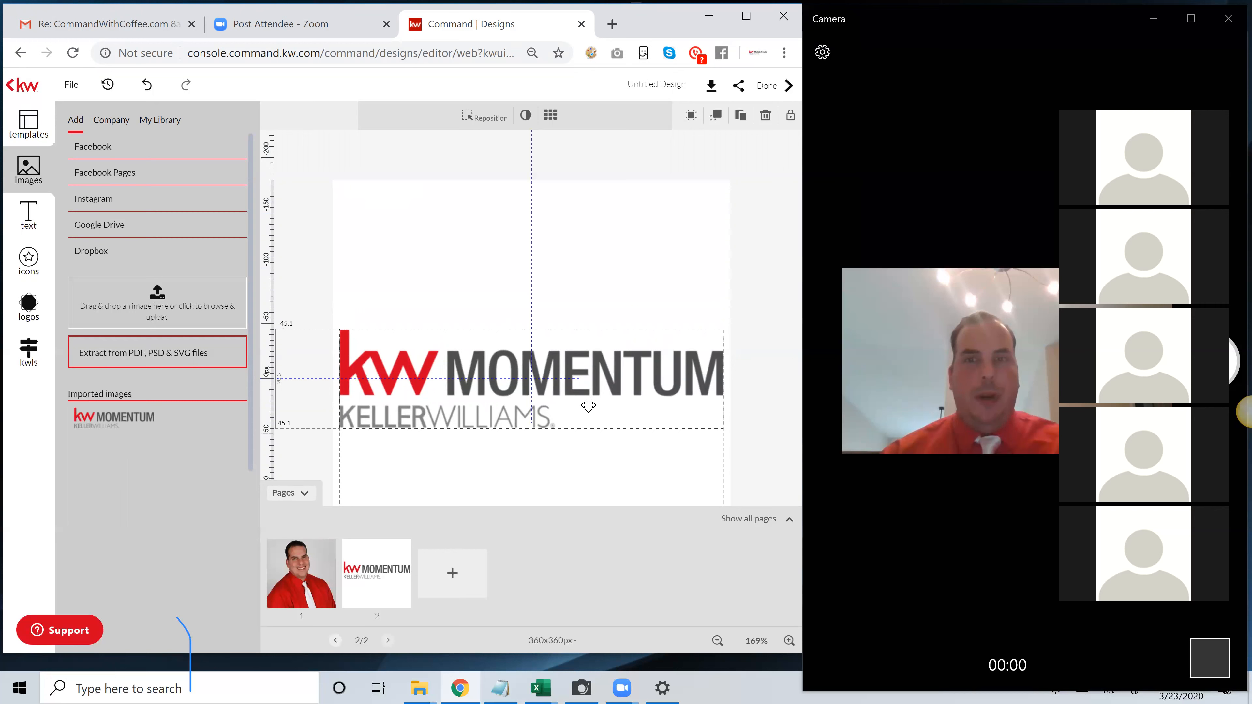
{"action": "left_click_drag", "start_coordinate": [588, 406], "coordinate": [588, 405]}
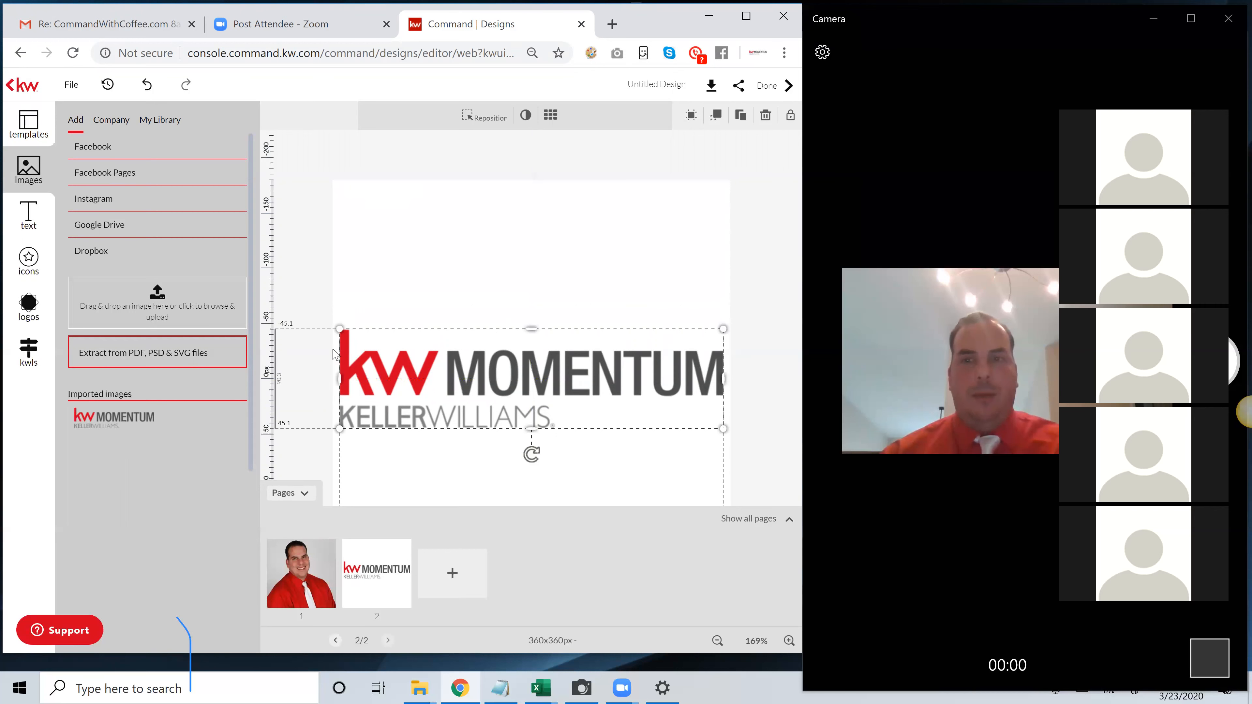
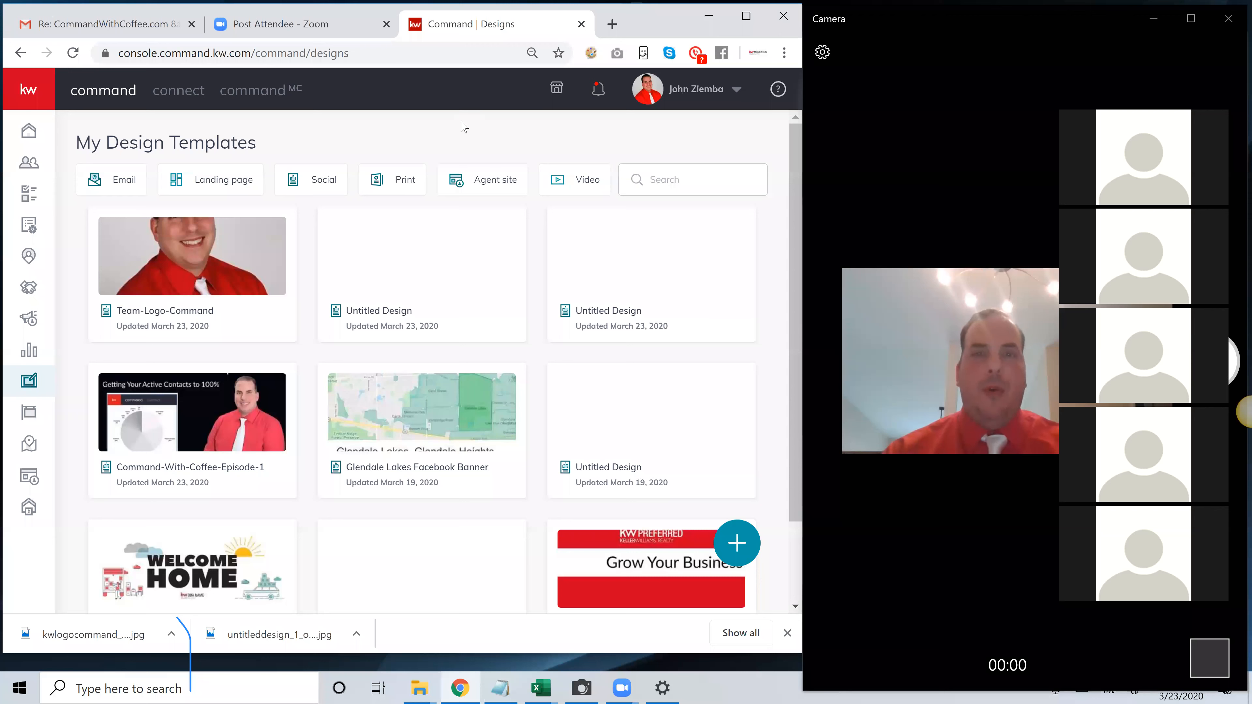
Open the Marketing Profile page under Connect Settings in the account settings
{"action": "left_click", "coordinate": [708, 97]}
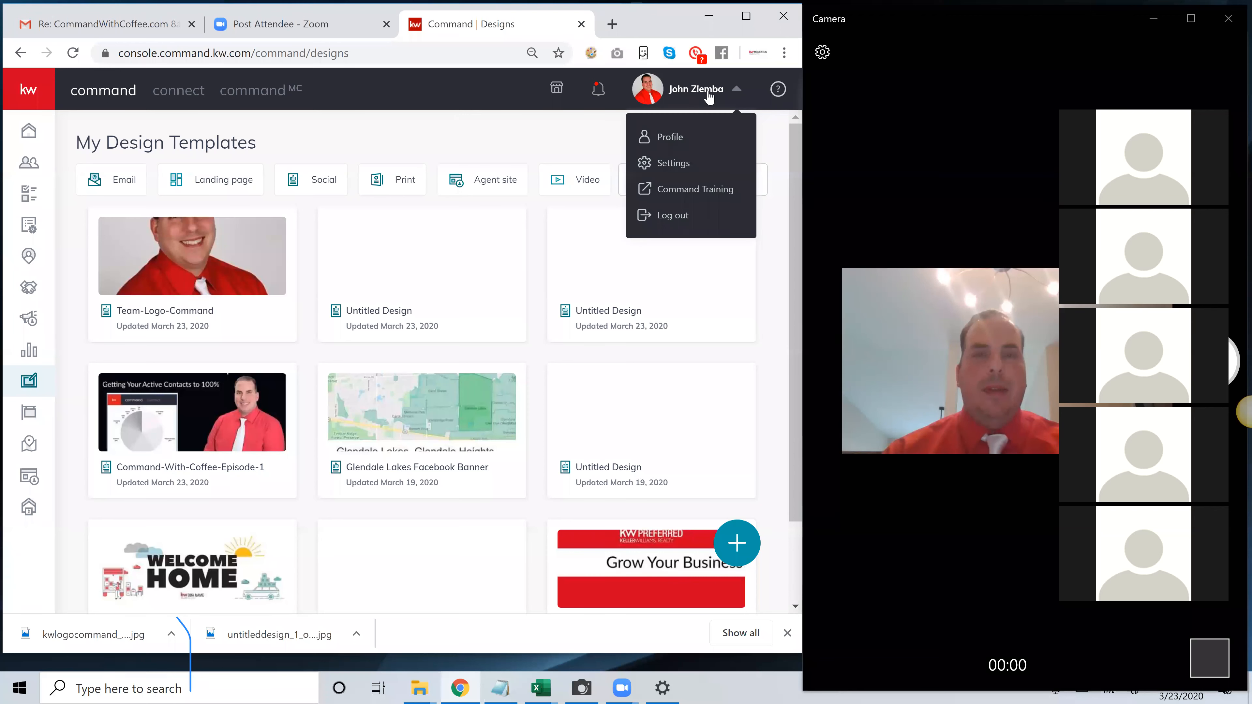
{"action": "left_click", "coordinate": [683, 167]}
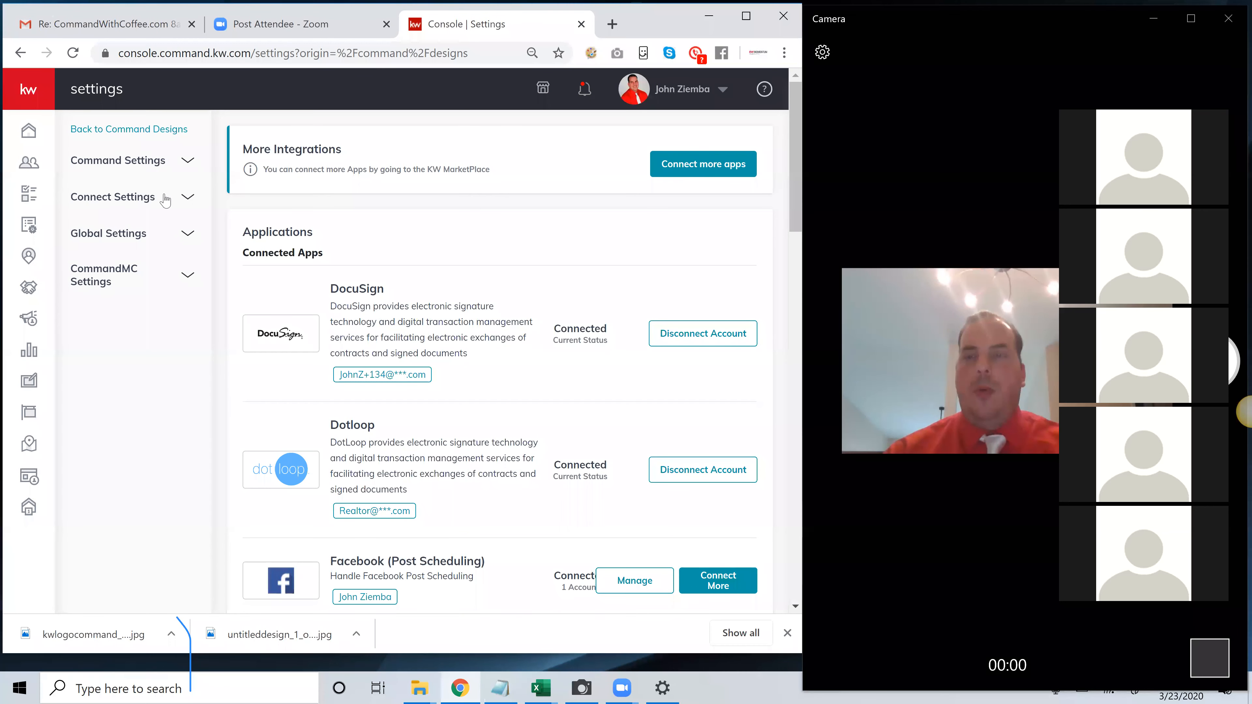
{"action": "left_click_drag", "start_coordinate": [162, 201], "coordinate": [74, 199]}
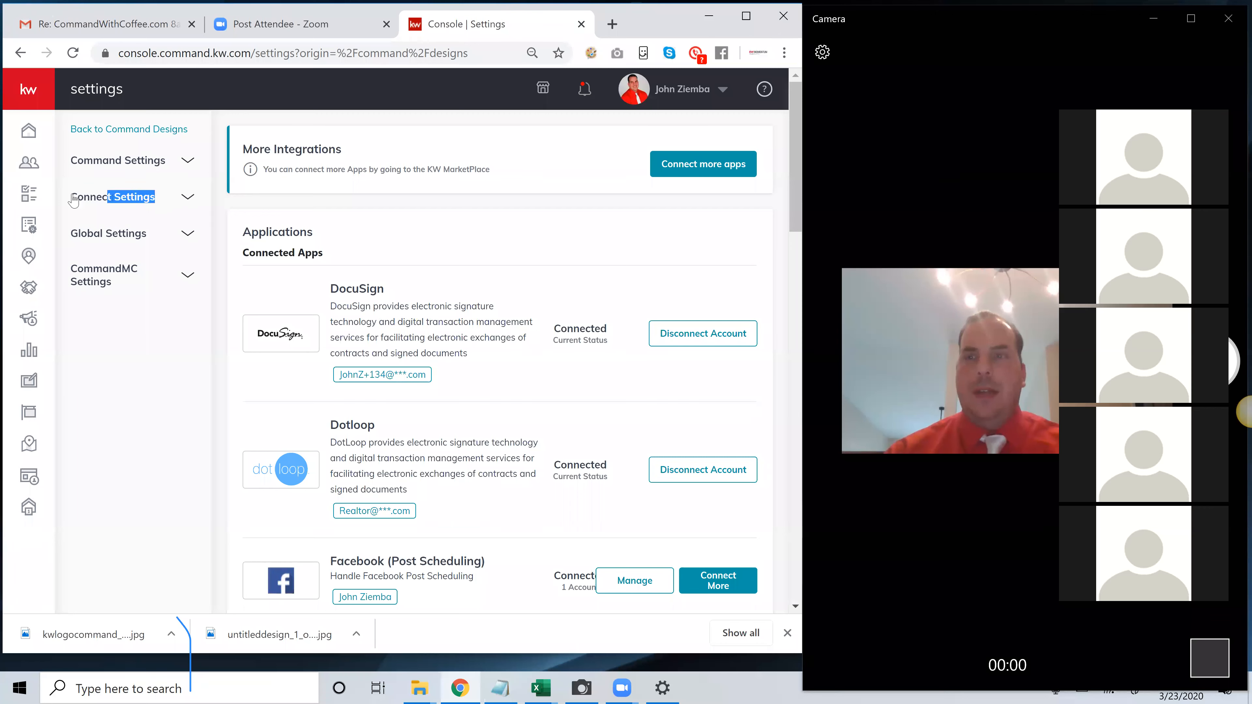
{"action": "left_click", "coordinate": [191, 200]}
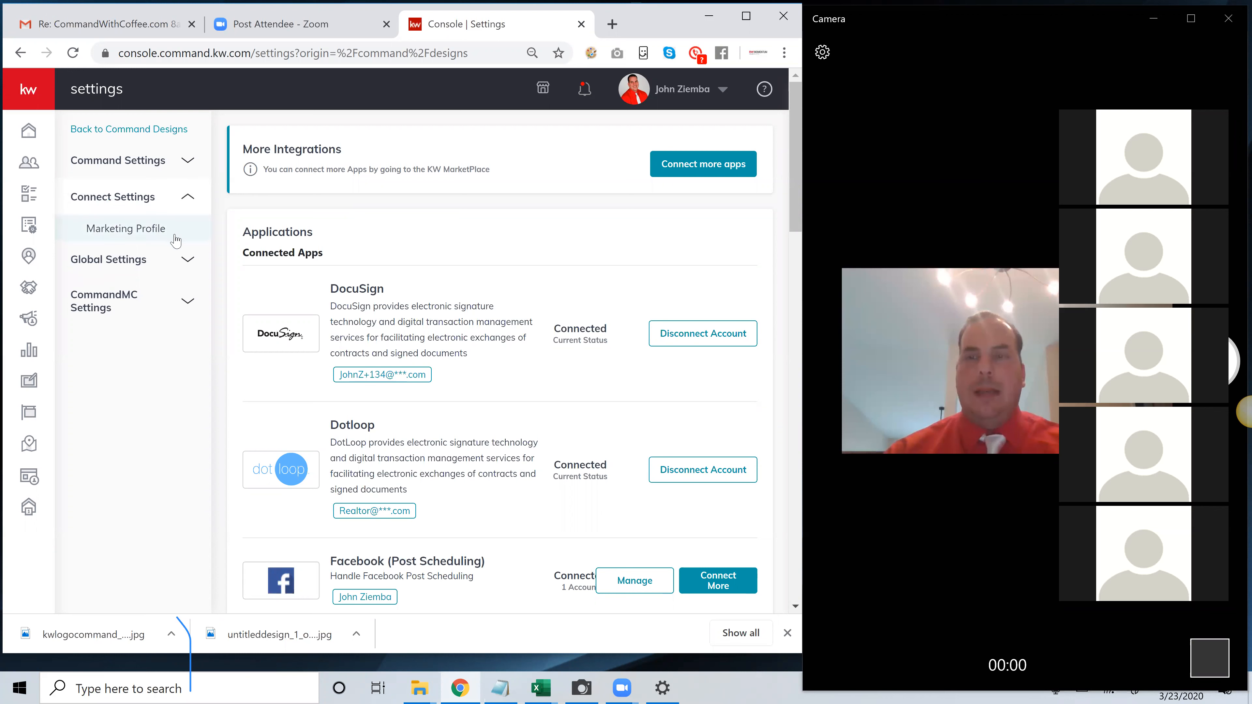
{"action": "left_click", "coordinate": [138, 232]}
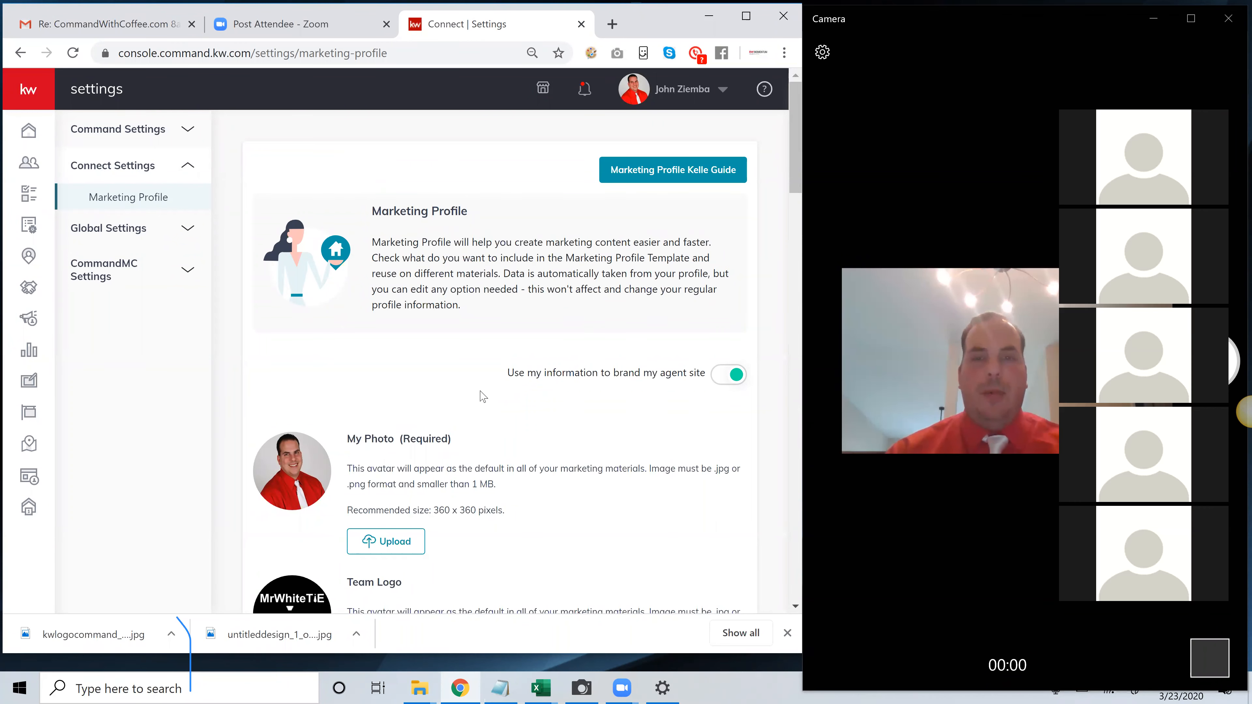
Examine the My Photo and Team Logo sections, open the file selection for the photo upload and cancel it
{"action": "scroll", "coordinate": [480, 390], "scroll_direction": "down", "scroll_amount": 1}
{"action": "scroll", "coordinate": [794, 172], "scroll_direction": "down", "scroll_amount": 1}
{"action": "mouse_move", "coordinate": [792, 178]}
{"action": "left_mouse_down"}
{"action": "mouse_move", "coordinate": [789, 191]}
{"action": "mouse_move", "coordinate": [790, 156]}
{"action": "mouse_move", "coordinate": [787, 177]}
{"action": "left_mouse_up"}
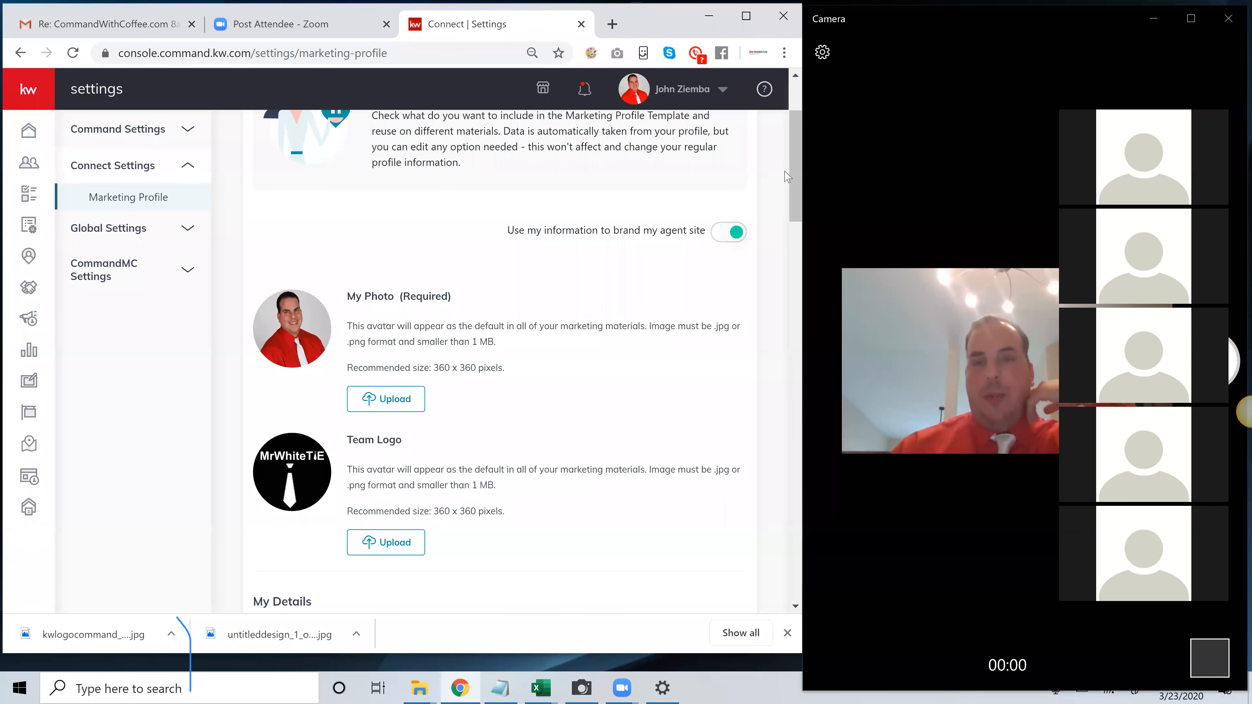
{"action": "mouse_move", "coordinate": [795, 160]}
{"action": "left_mouse_down"}
{"action": "mouse_move", "coordinate": [798, 140]}
{"action": "mouse_move", "coordinate": [792, 168]}
{"action": "left_mouse_up"}
{"action": "left_click_drag", "start_coordinate": [452, 235], "coordinate": [353, 234]}
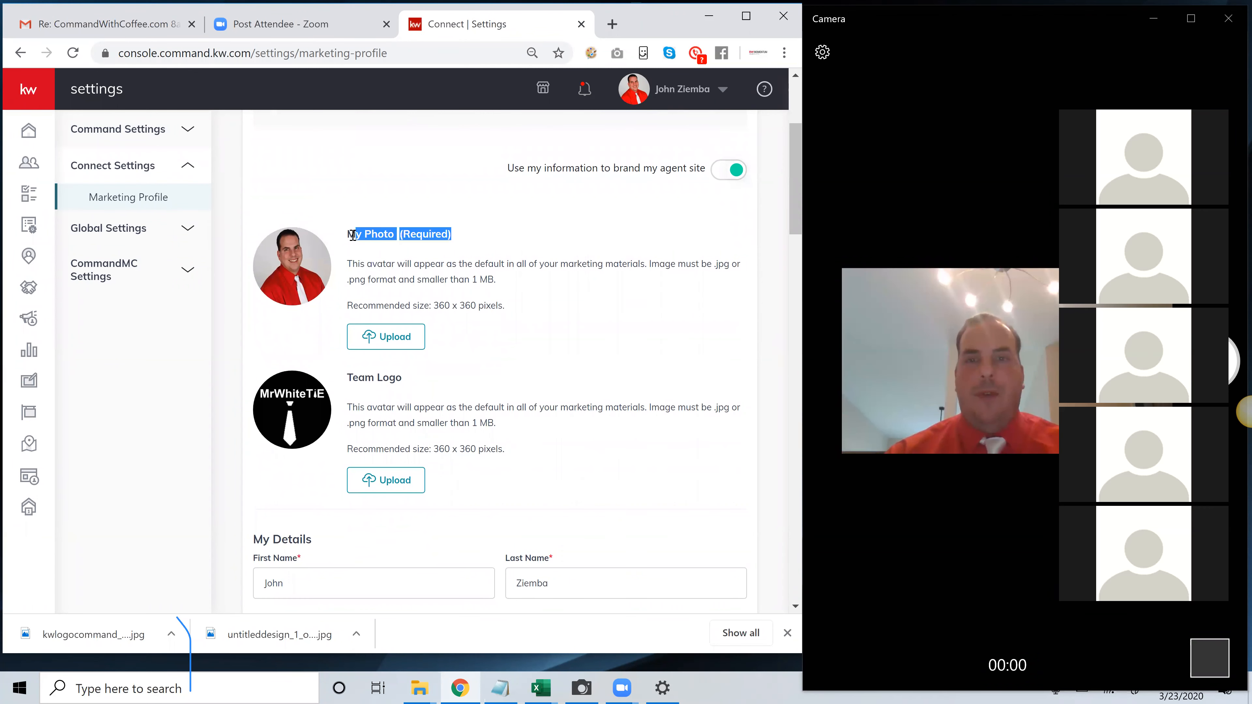
{"action": "left_click_drag", "start_coordinate": [398, 374], "coordinate": [349, 378]}
{"action": "left_click", "coordinate": [365, 383]}
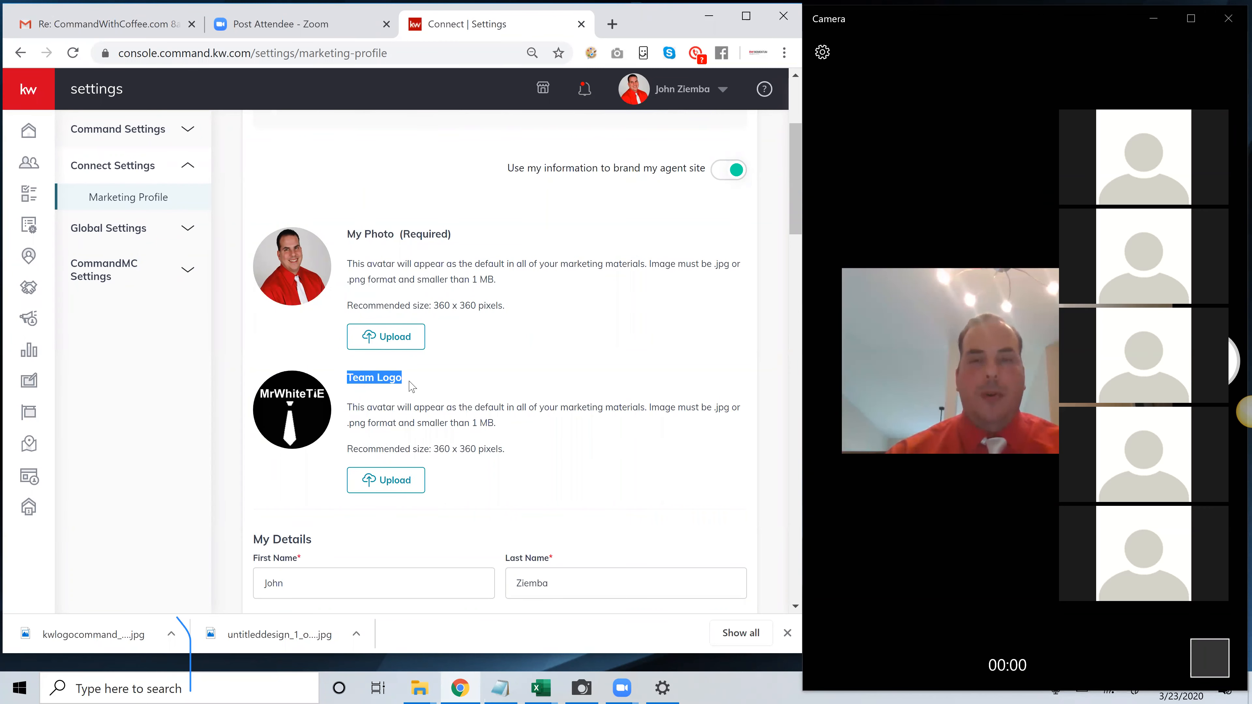
{"action": "left_click", "coordinate": [415, 390]}
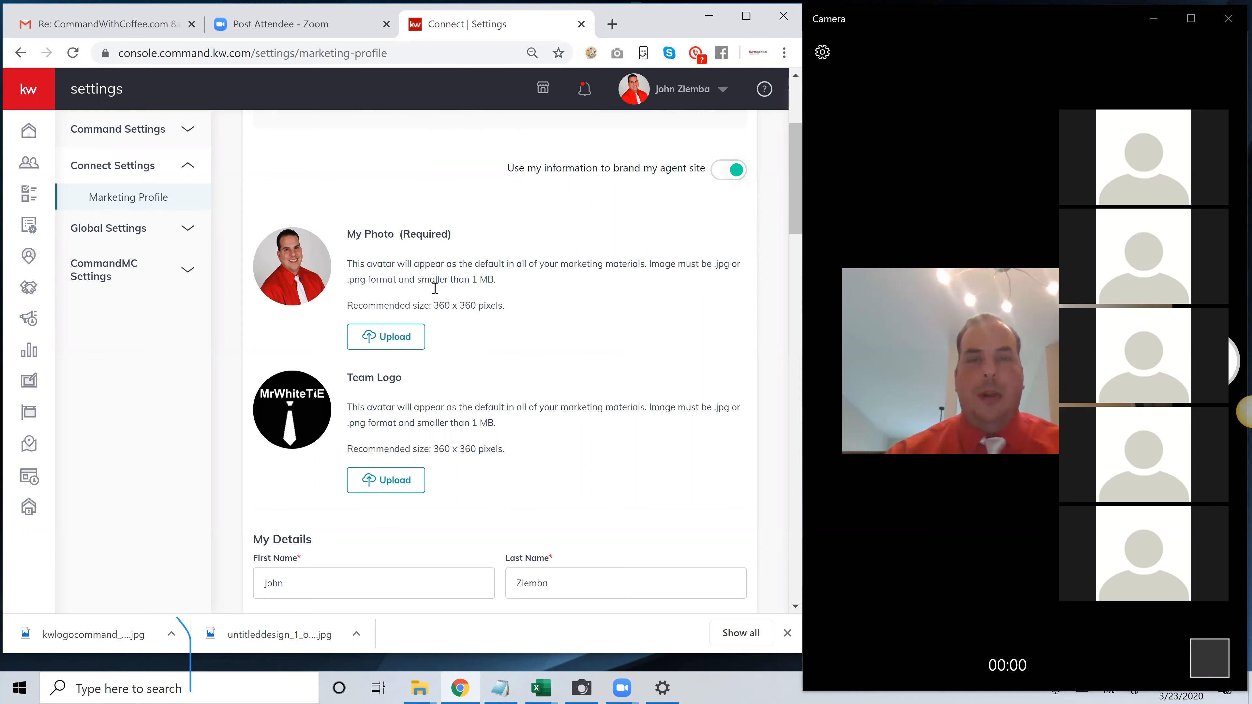
{"action": "left_click", "coordinate": [404, 345]}
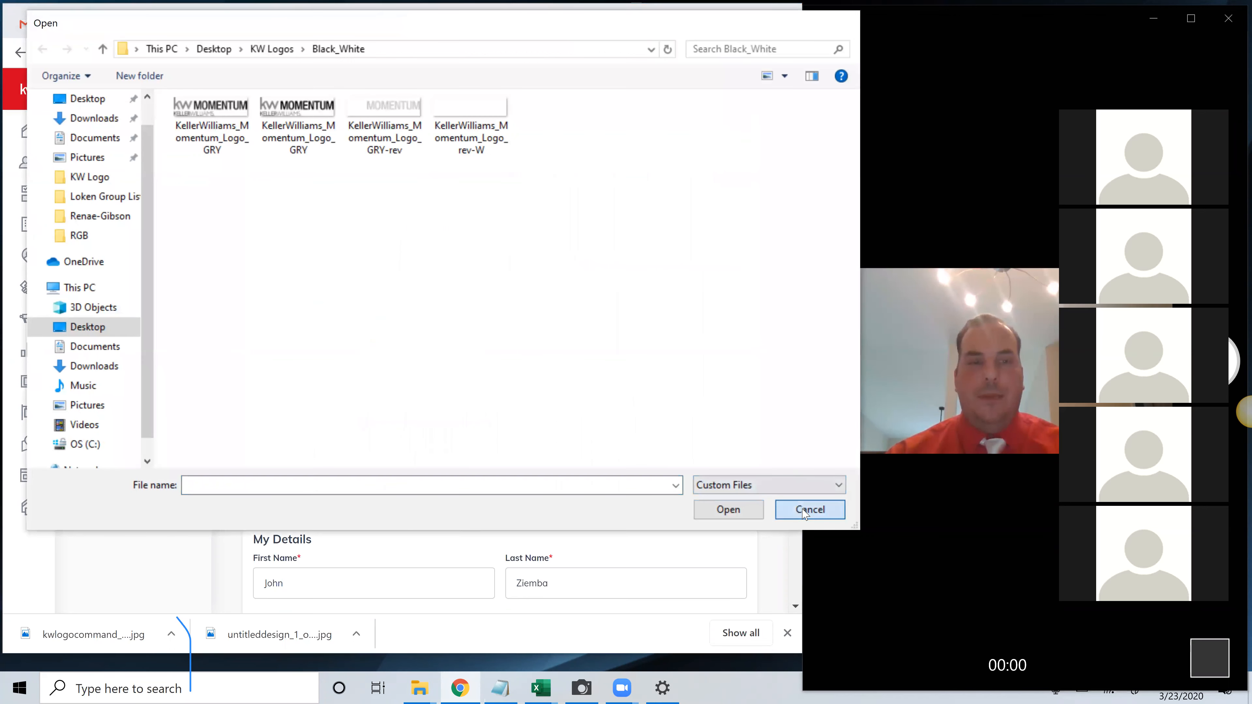
{"action": "left_click", "coordinate": [803, 512]}
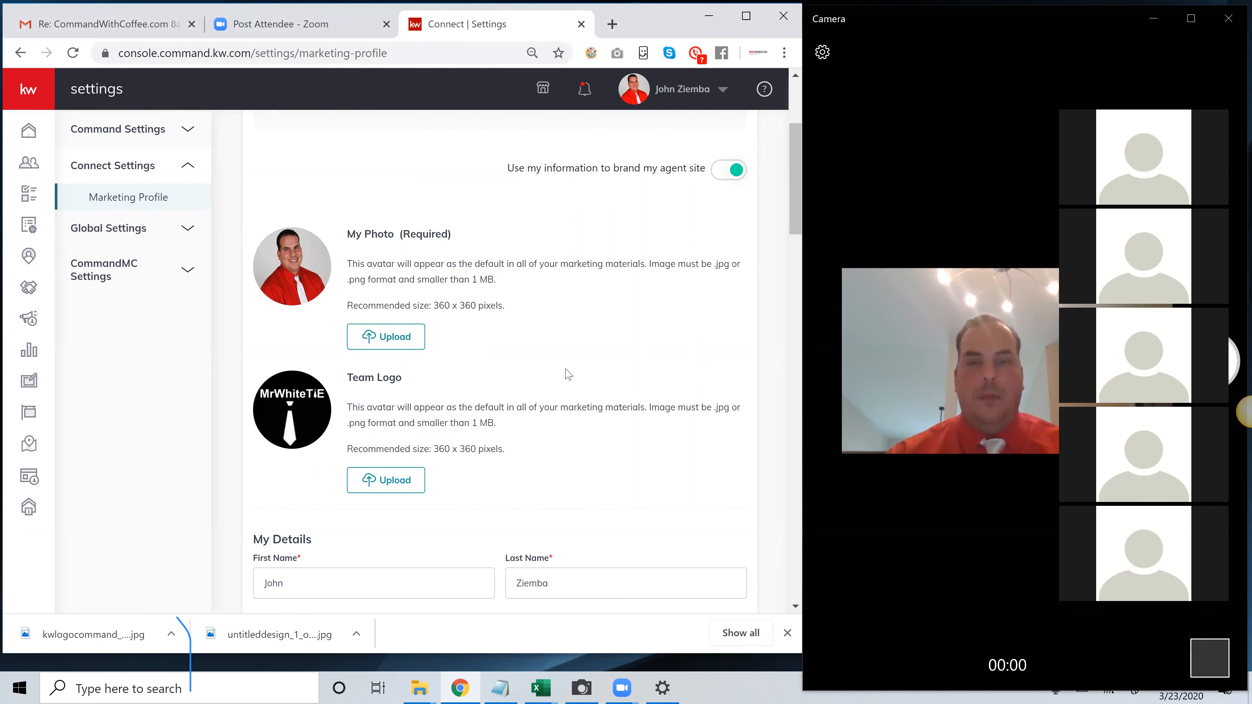
Review the My Details section, checking the agent license number and the professional job title
{"action": "scroll", "coordinate": [566, 373], "scroll_direction": "down", "scroll_amount": 1}
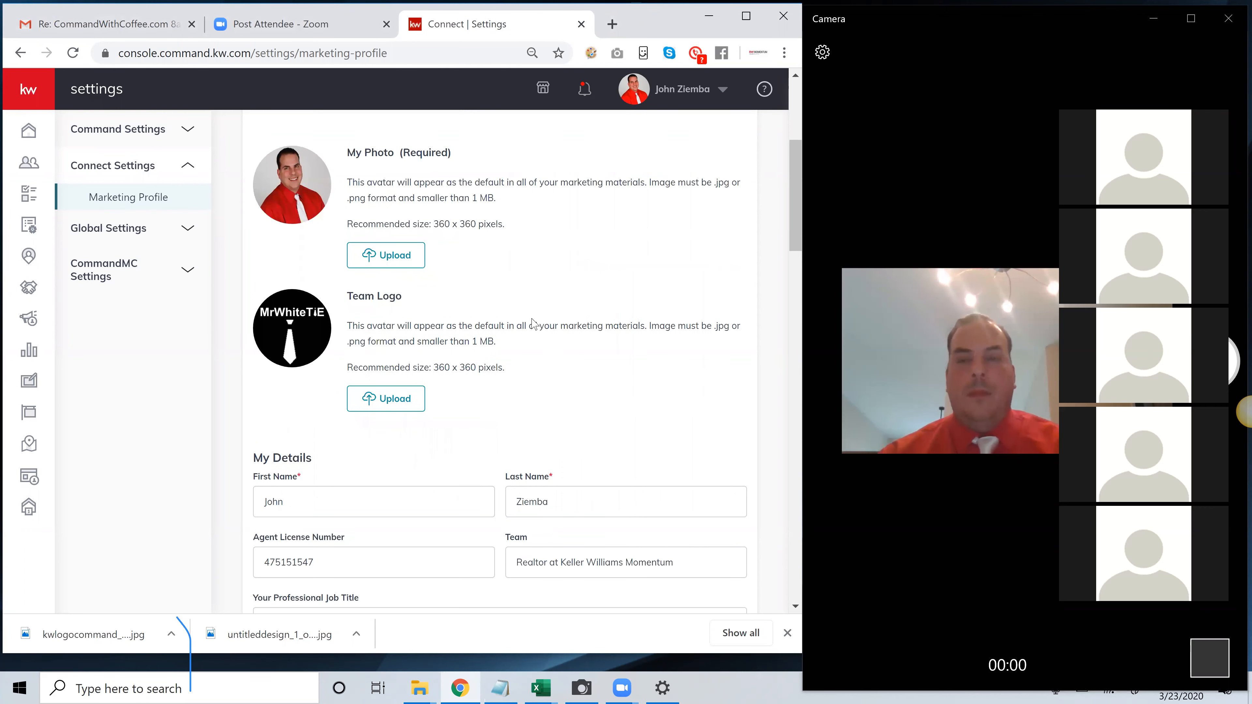
{"action": "left_click_drag", "start_coordinate": [792, 188], "coordinate": [779, 240]}
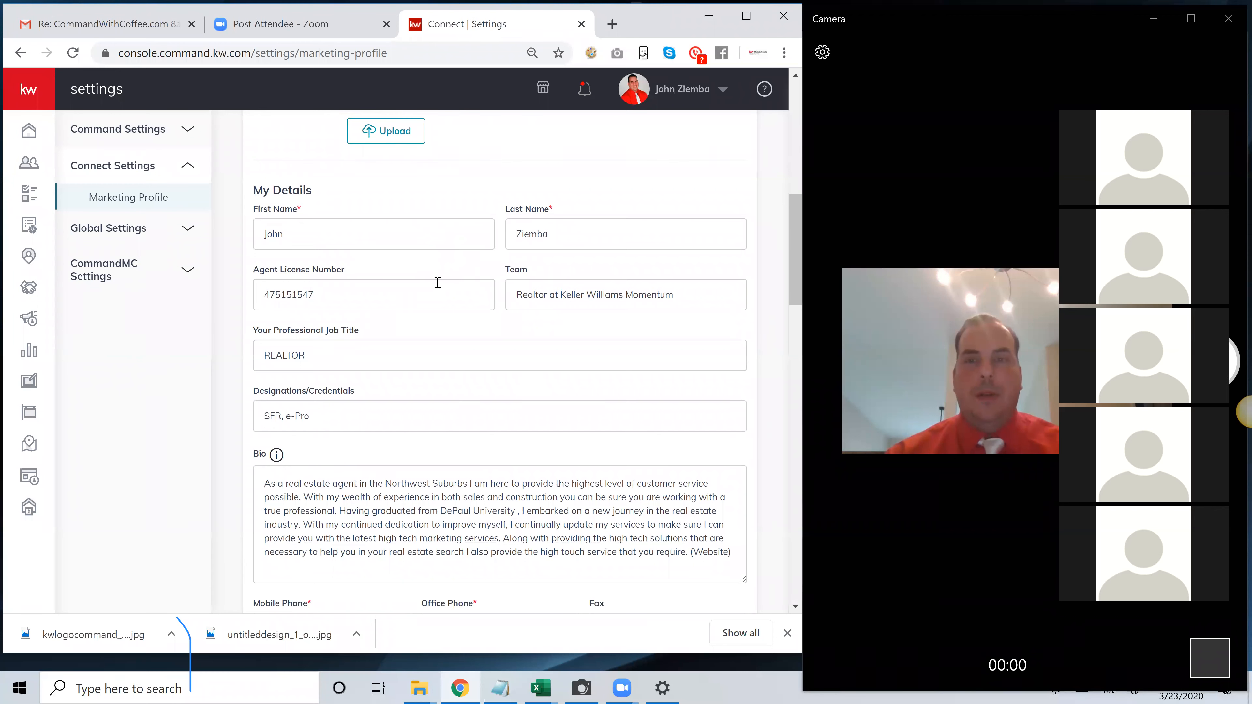
{"action": "left_click_drag", "start_coordinate": [389, 294], "coordinate": [258, 292]}
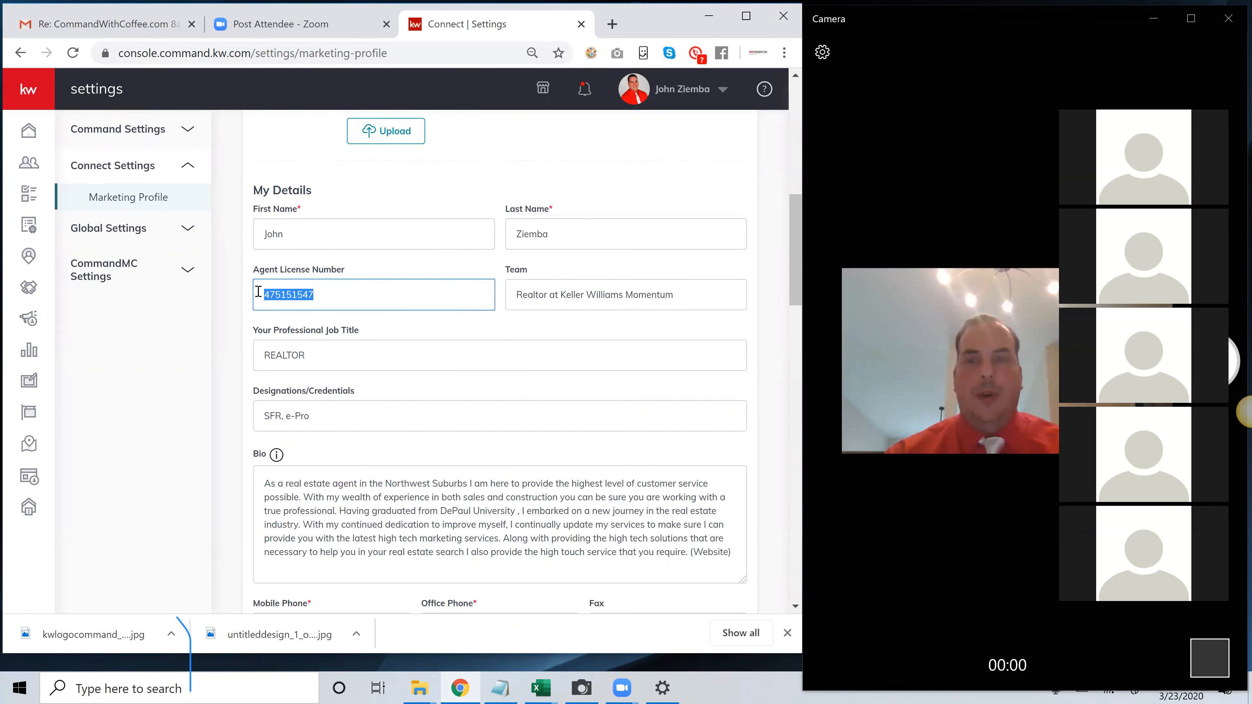
{"action": "left_click", "coordinate": [350, 302]}
{"action": "double_click", "coordinate": [301, 299]}
{"action": "scroll", "coordinate": [345, 316], "scroll_direction": "down", "scroll_amount": 2}
{"action": "left_click_drag", "start_coordinate": [327, 279], "coordinate": [258, 274]}
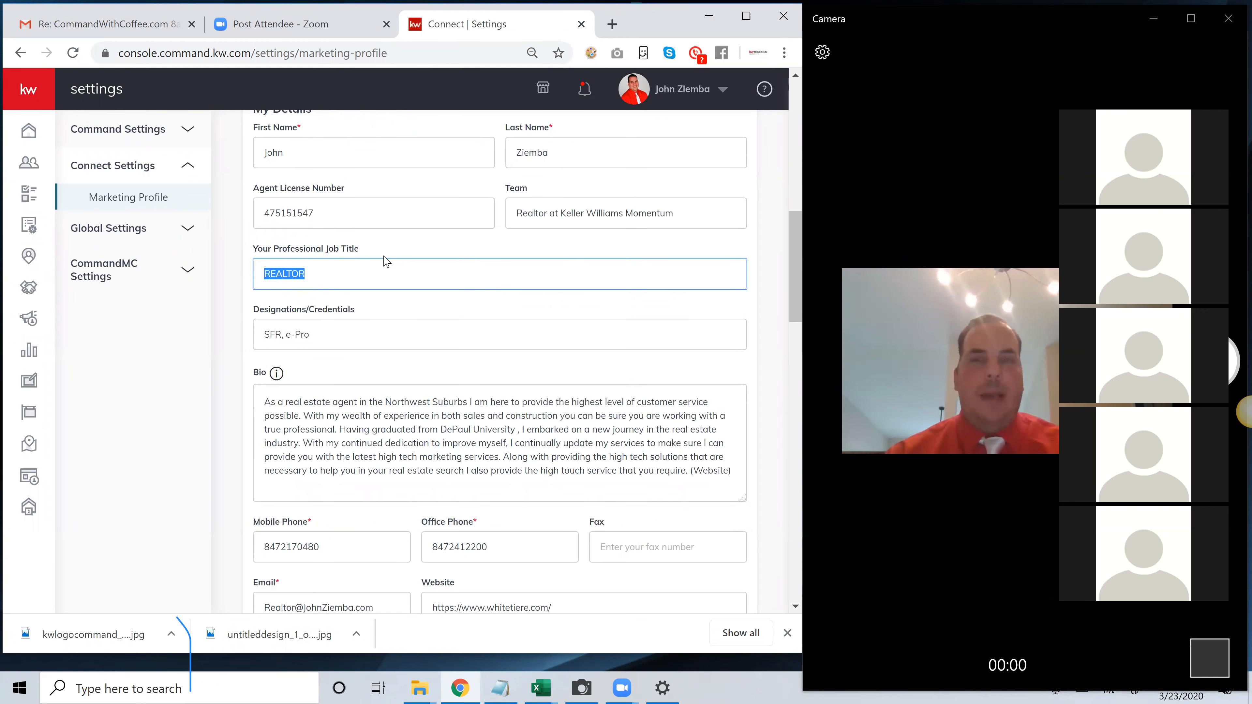
{"action": "scroll", "coordinate": [375, 269], "scroll_direction": "up", "scroll_amount": 2}
{"action": "left_click", "coordinate": [331, 351]}
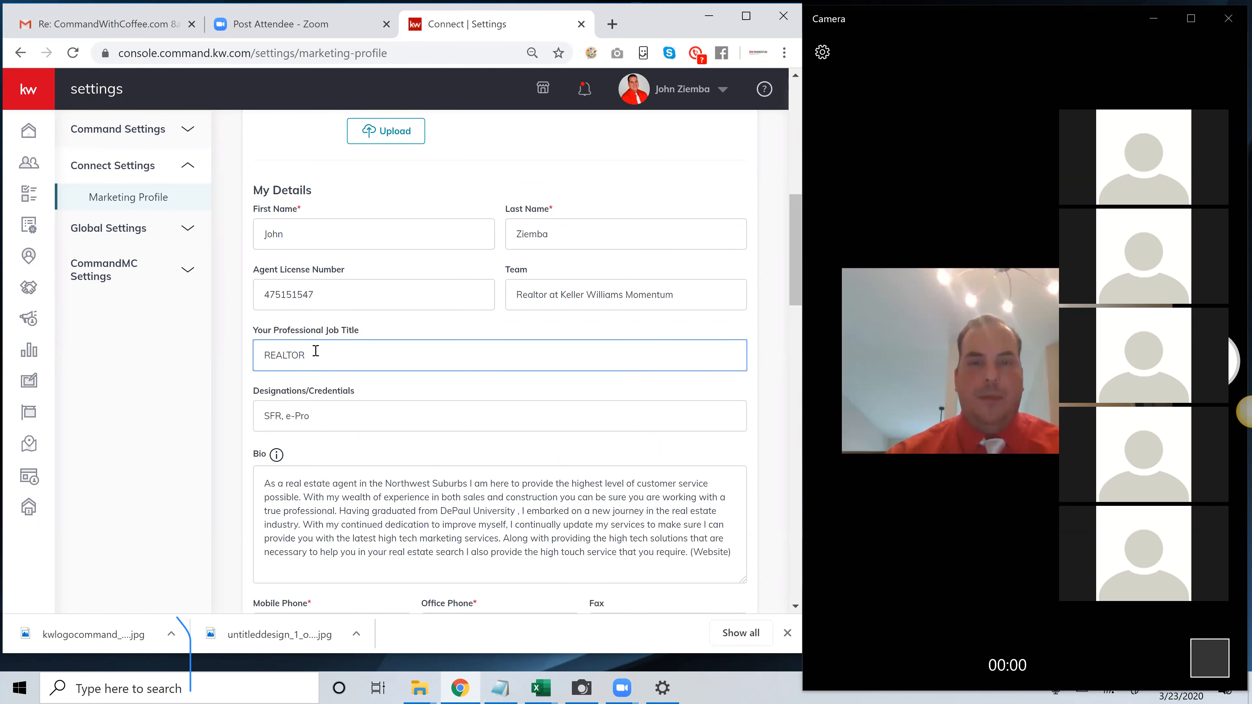
{"action": "scroll", "coordinate": [316, 356], "scroll_direction": "down", "scroll_amount": 2}
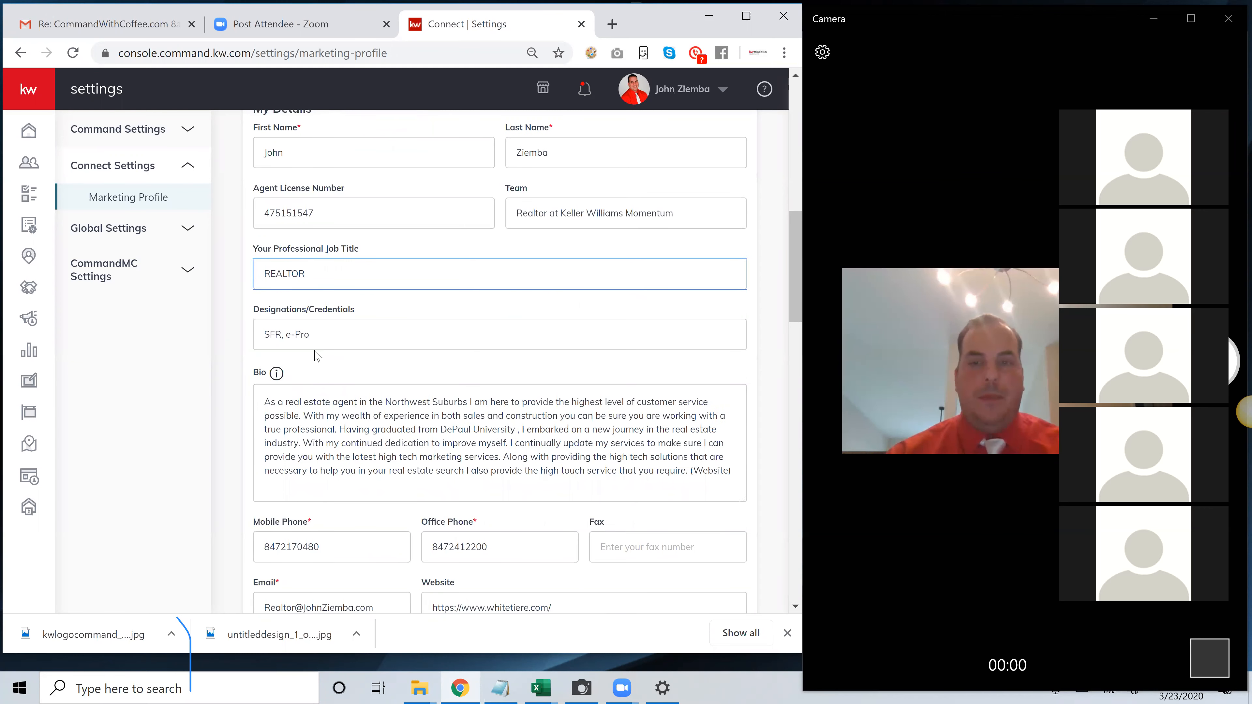
Review the bio and the contact details, checking the website address and the office phone number
{"action": "scroll", "coordinate": [316, 356], "scroll_direction": "down", "scroll_amount": 2}
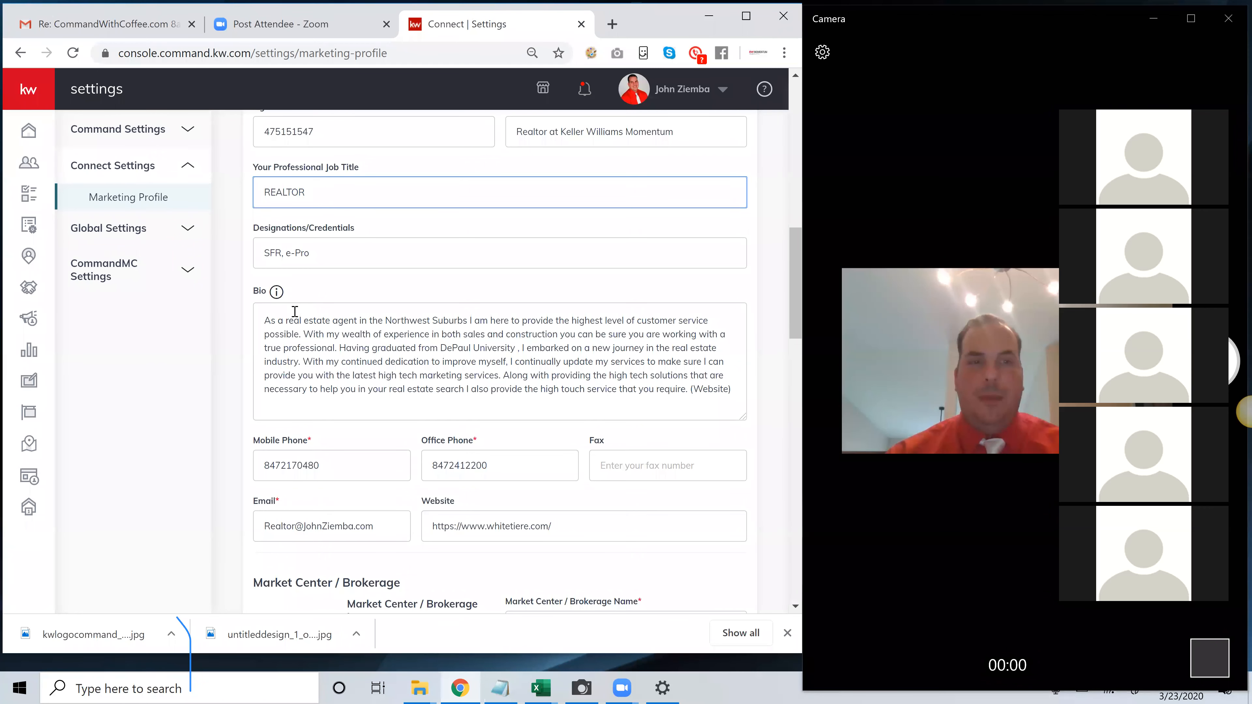
{"action": "scroll", "coordinate": [324, 306], "scroll_direction": "down", "scroll_amount": 2}
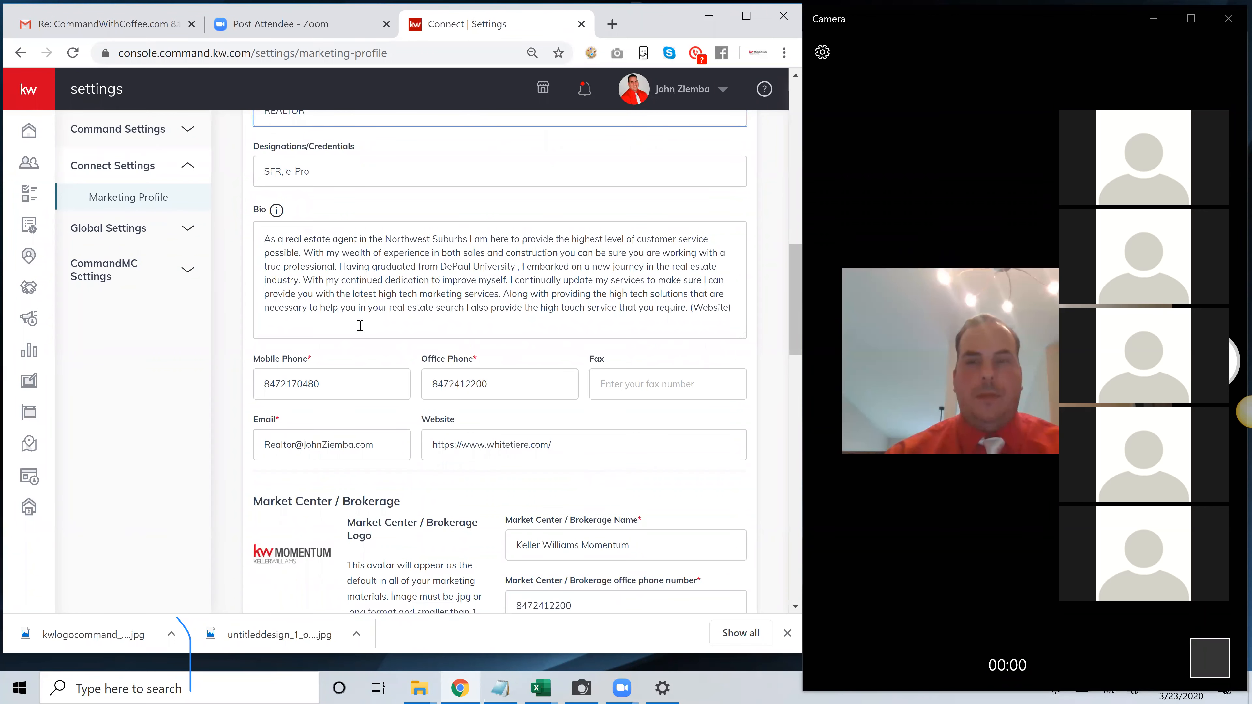
{"action": "scroll", "coordinate": [345, 336], "scroll_direction": "down", "scroll_amount": 2}
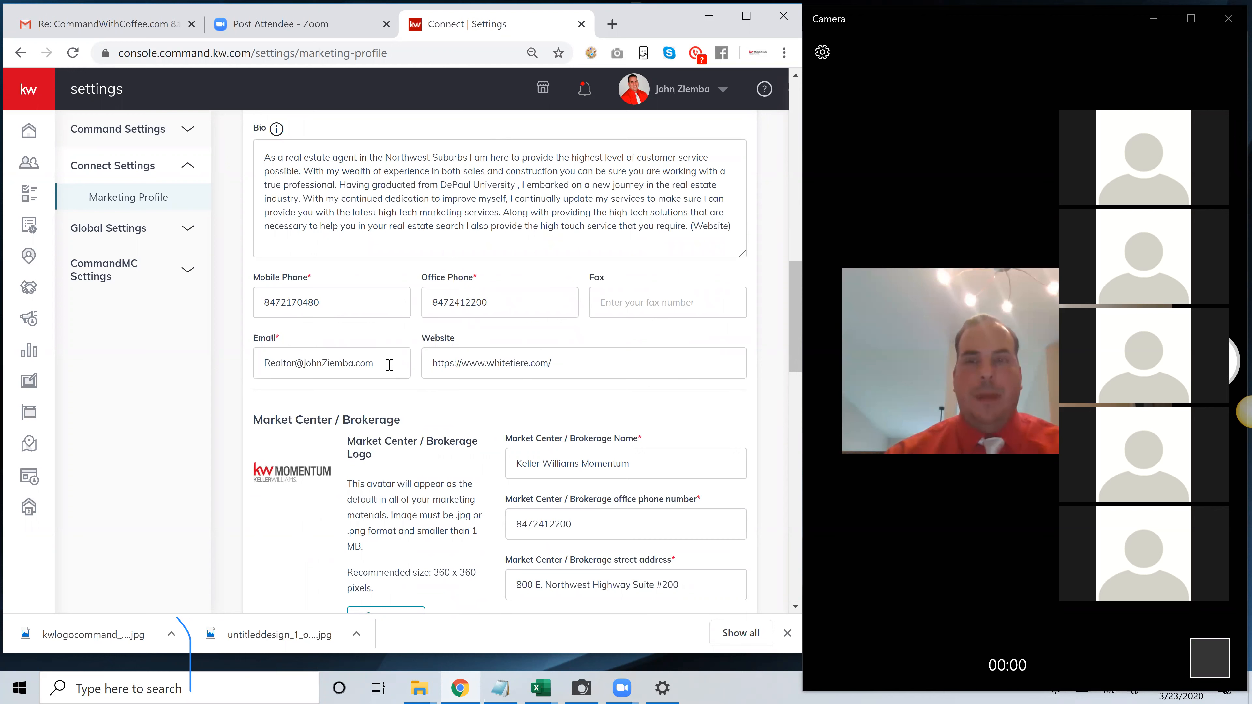
{"action": "left_click_drag", "start_coordinate": [550, 363], "coordinate": [430, 364]}
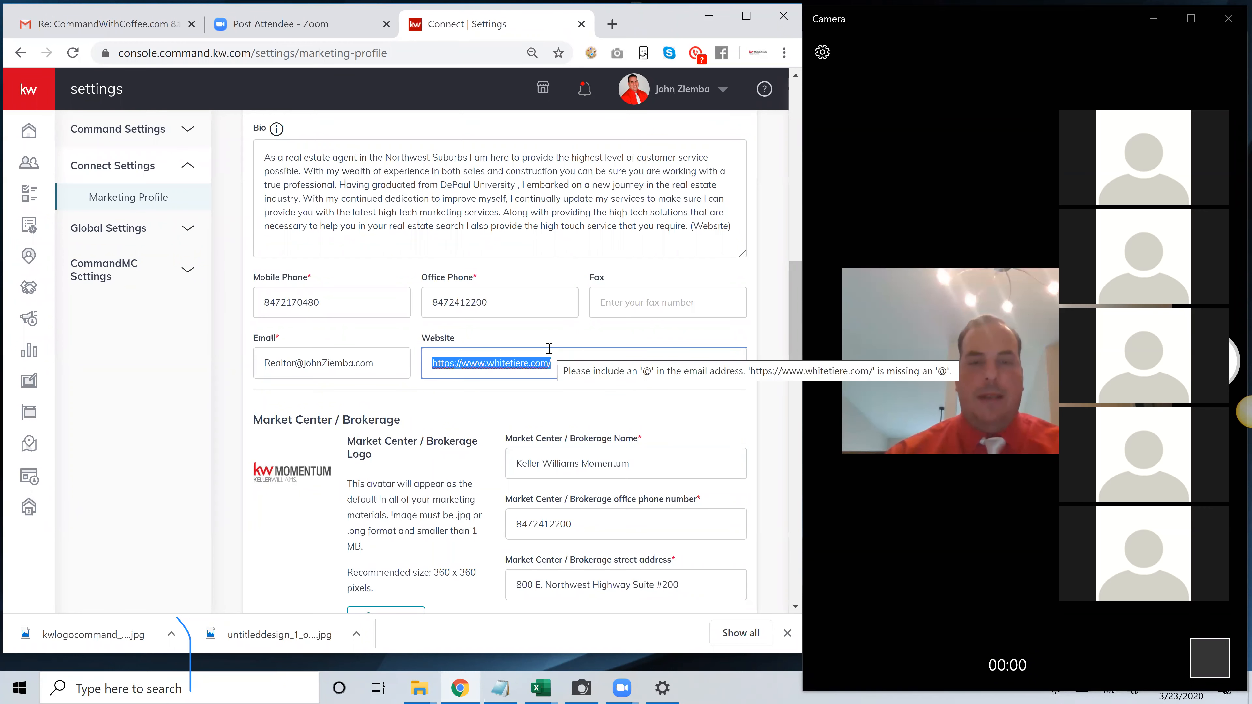
{"action": "scroll", "coordinate": [522, 325], "scroll_direction": "down", "scroll_amount": 2}
{"action": "scroll", "coordinate": [493, 296], "scroll_direction": "up", "scroll_amount": 2}
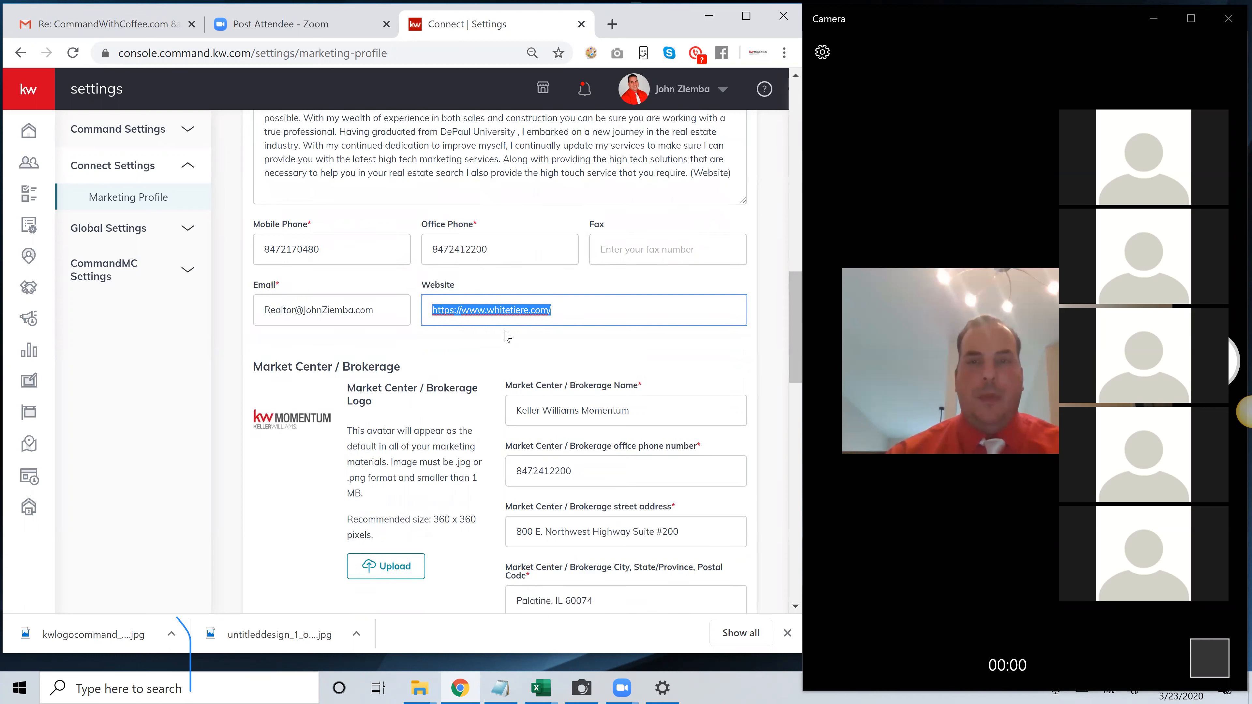
{"action": "left_click_drag", "start_coordinate": [491, 292], "coordinate": [429, 297]}
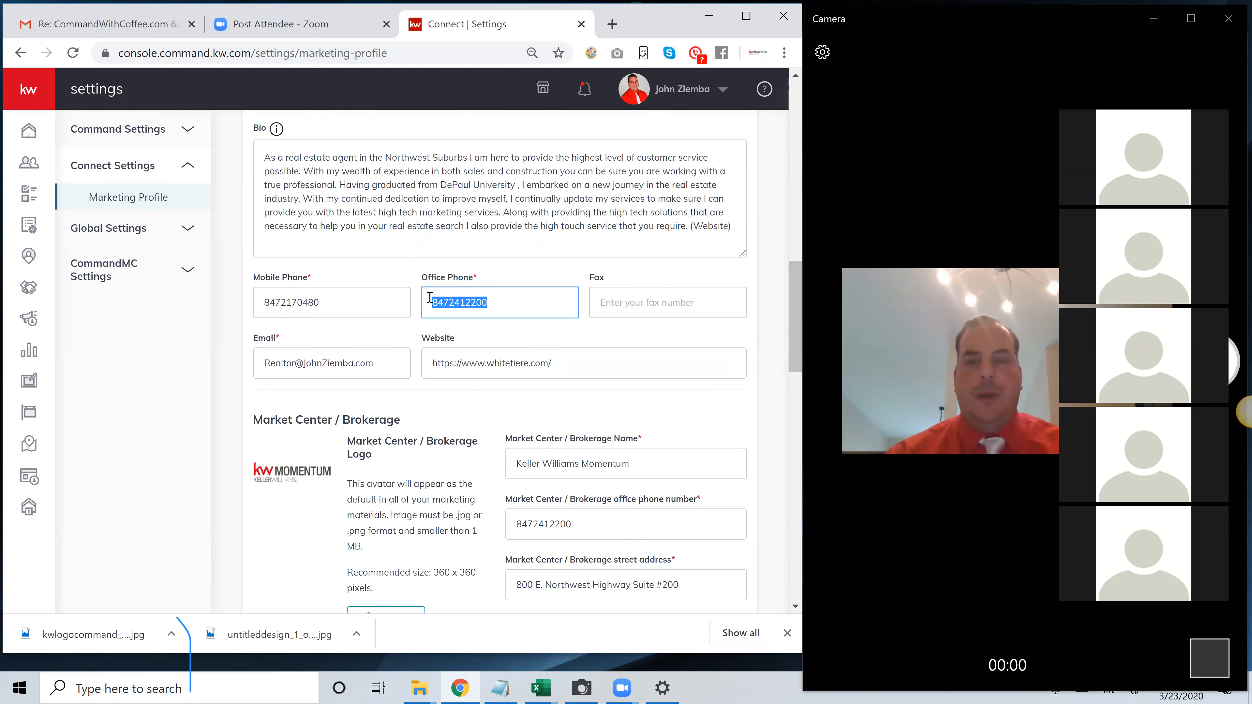
Examine the Market Center / Brokerage section, checking its logo and brokerage name
{"action": "scroll", "coordinate": [424, 310], "scroll_direction": "down", "scroll_amount": 3}
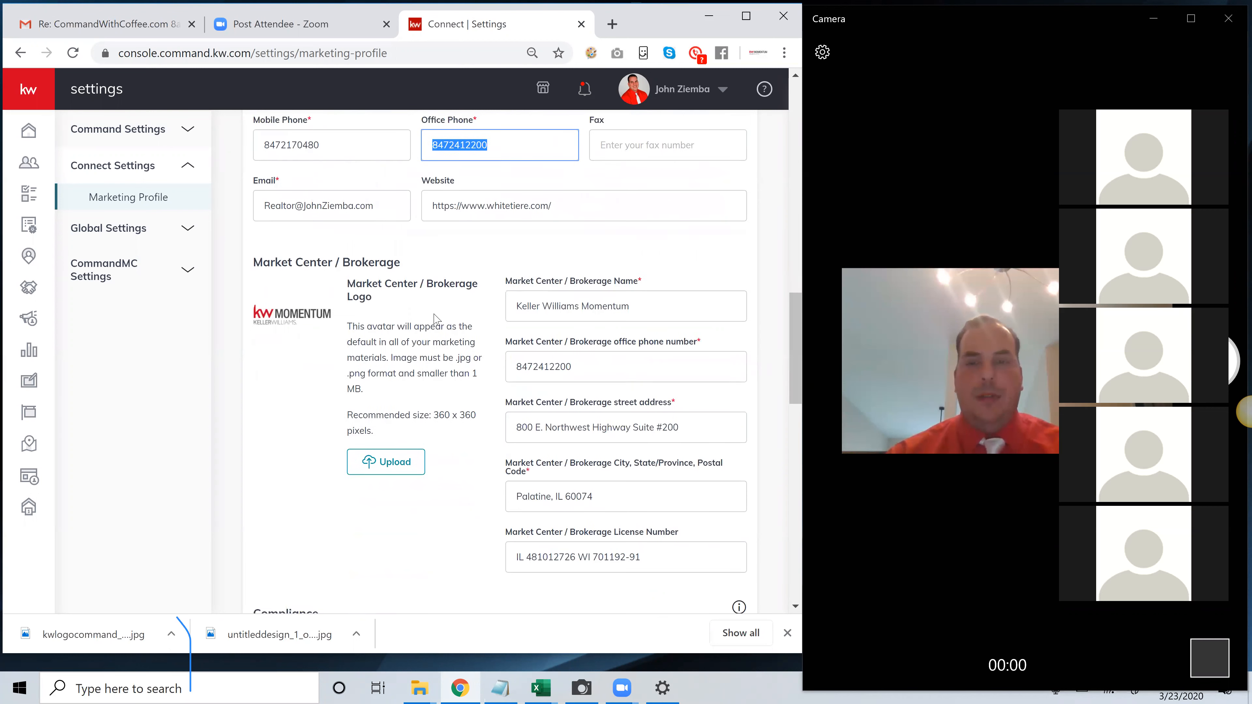
{"action": "triple_click", "coordinate": [370, 279]}
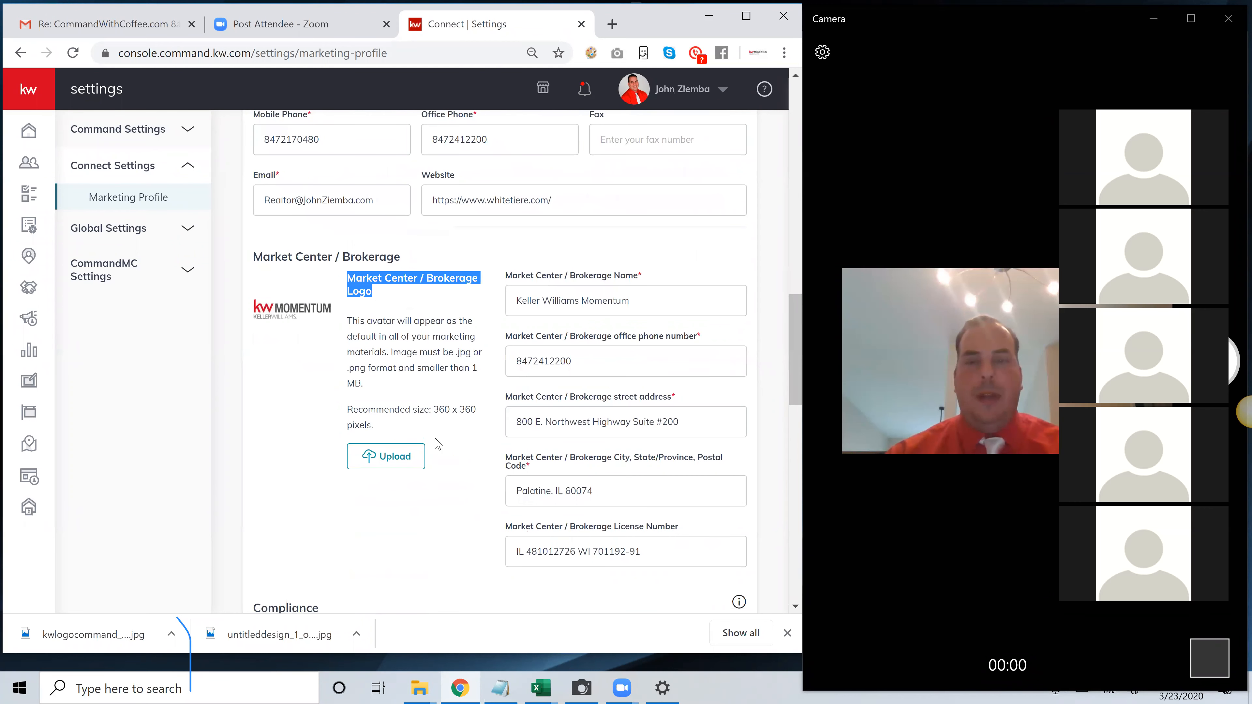
{"action": "scroll", "coordinate": [646, 347], "scroll_direction": "down", "scroll_amount": 2}
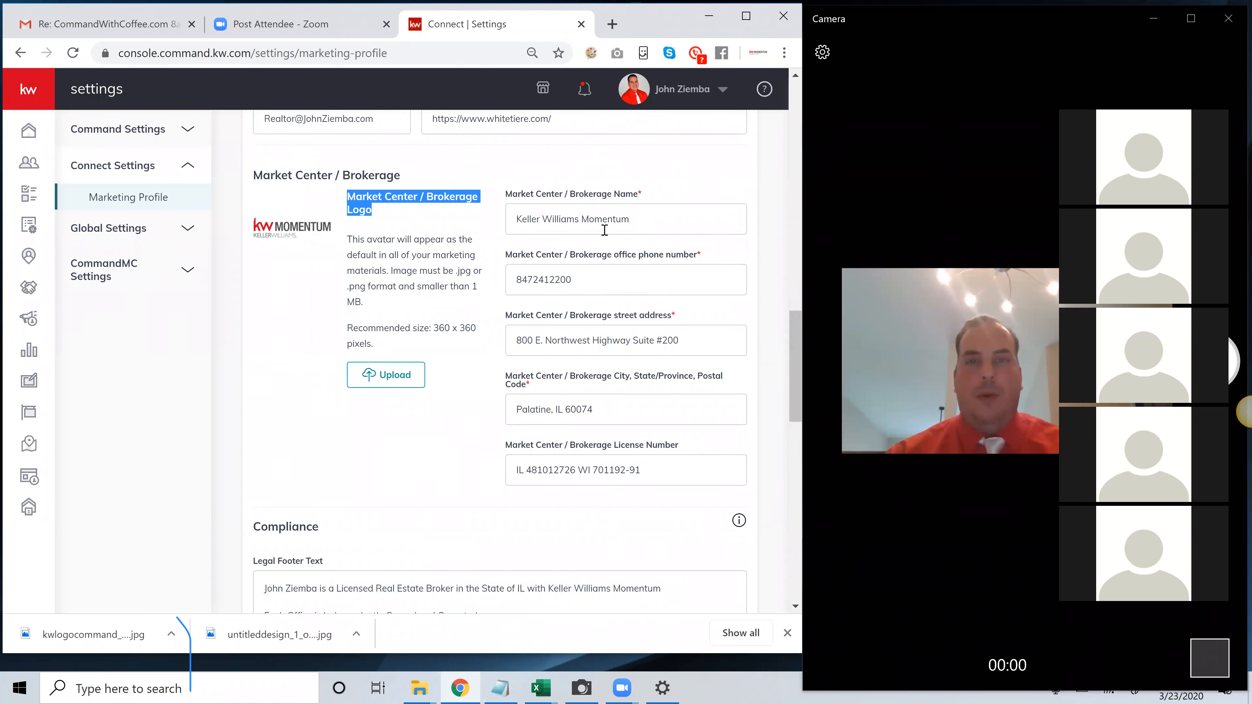
{"action": "left_click_drag", "start_coordinate": [630, 218], "coordinate": [534, 211]}
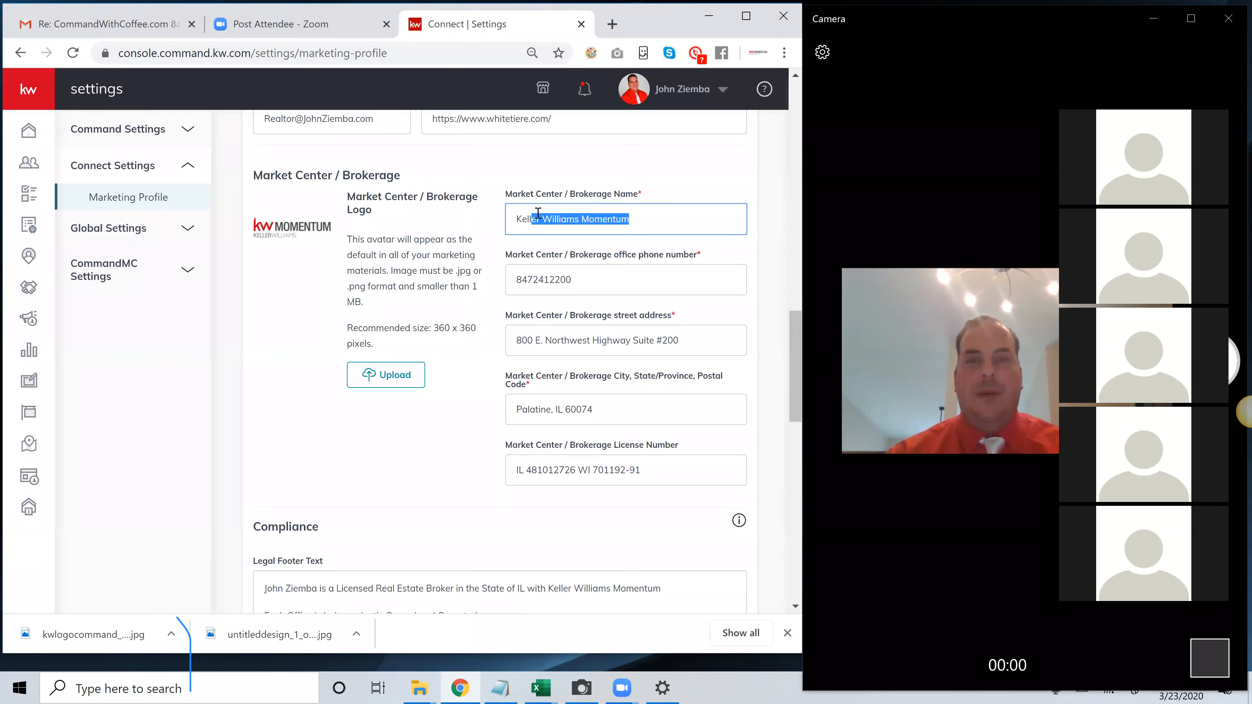
Examine the legal footer text in the Compliance section, including the agent's name and the office ownership statement
{"action": "scroll", "coordinate": [575, 271], "scroll_direction": "down", "scroll_amount": 4}
{"action": "scroll", "coordinate": [575, 271], "scroll_direction": "down", "scroll_amount": 2}
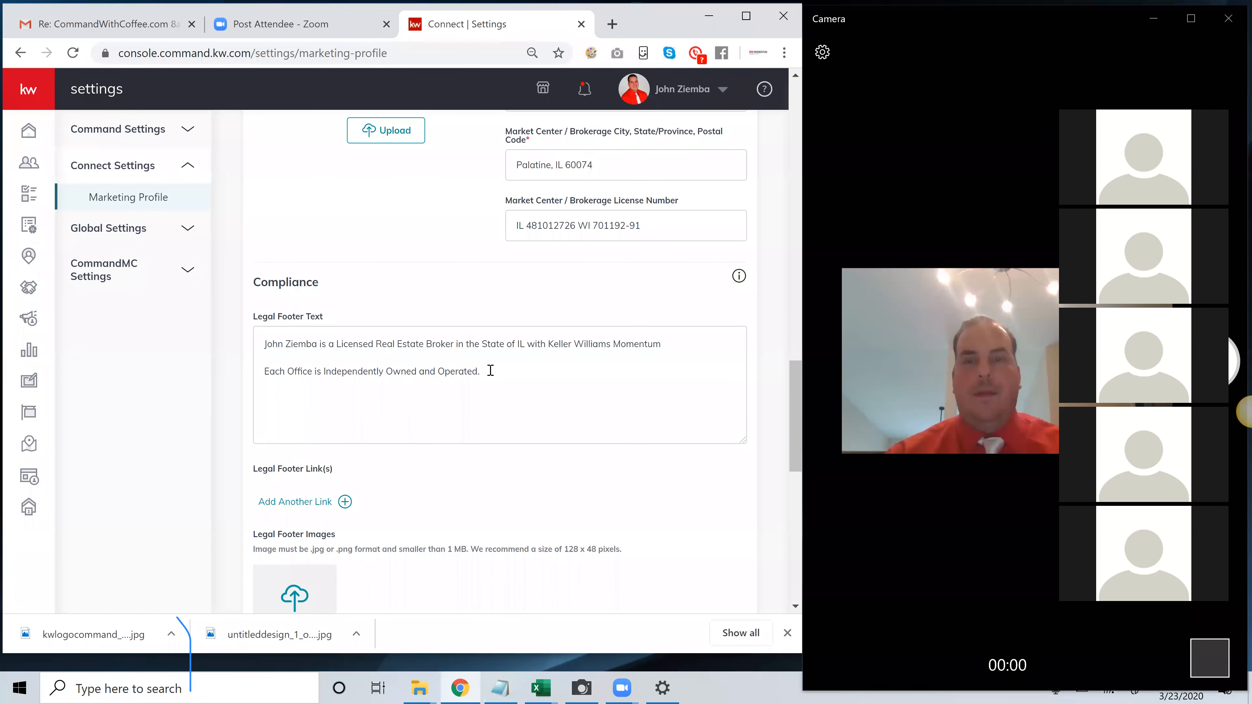
{"action": "left_click_drag", "start_coordinate": [490, 371], "coordinate": [290, 344]}
{"action": "left_click", "coordinate": [553, 375]}
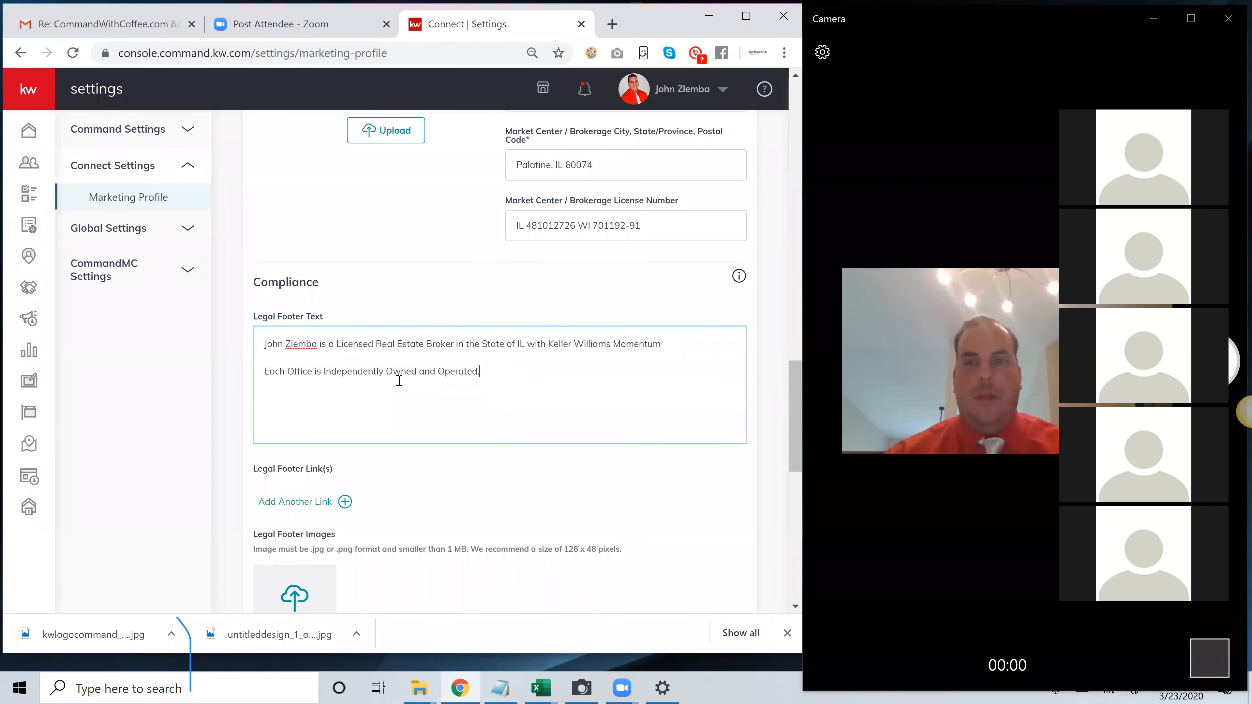
{"action": "left_click_drag", "start_coordinate": [264, 343], "coordinate": [318, 345]}
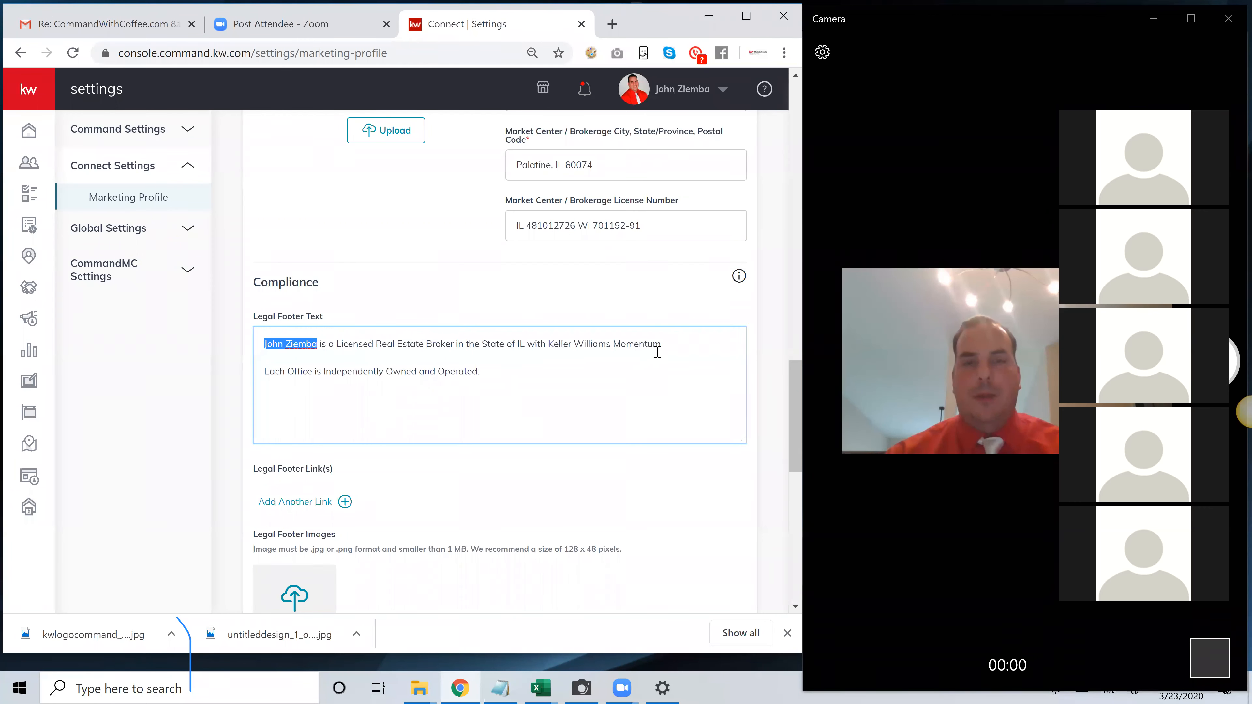
{"action": "left_click", "coordinate": [645, 365]}
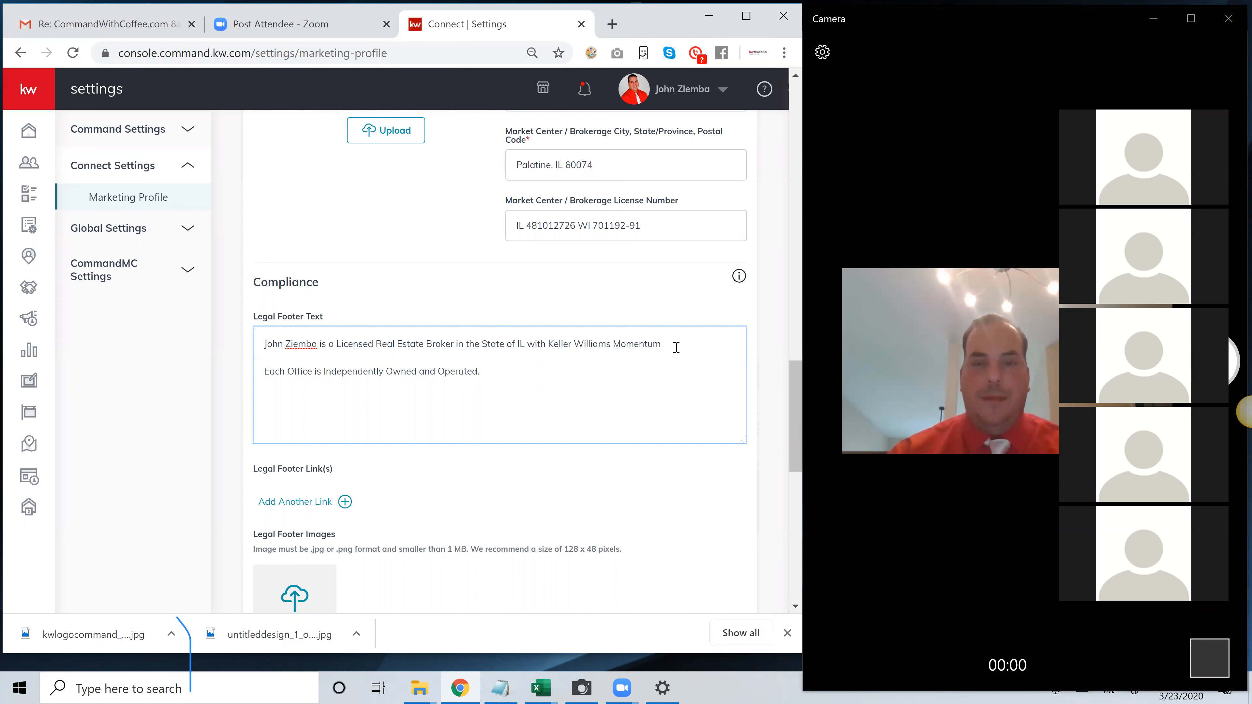
Review the remaining profile fields down to the branded app link and check the Facebook address among the social links
{"action": "scroll", "coordinate": [672, 346], "scroll_direction": "down", "scroll_amount": 1}
{"action": "scroll", "coordinate": [669, 345], "scroll_direction": "down", "scroll_amount": 1}
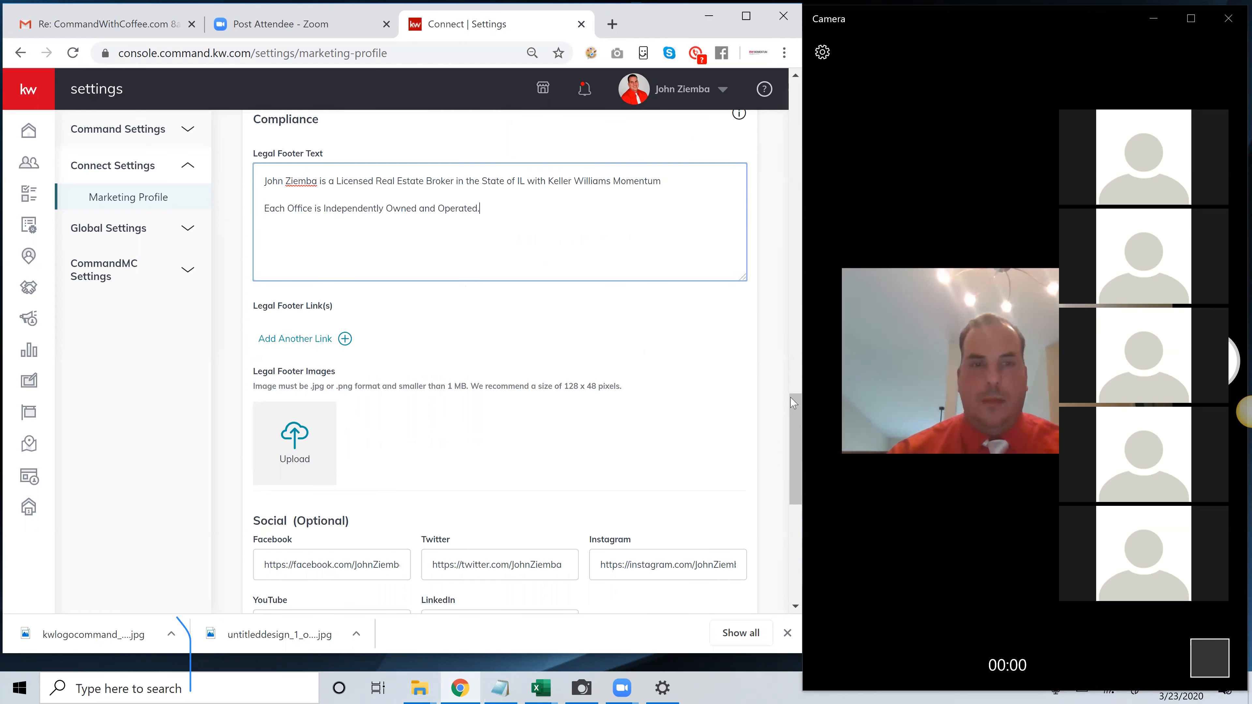
{"action": "scroll", "coordinate": [787, 422], "scroll_direction": "down", "scroll_amount": 1}
{"action": "left_click_drag", "start_coordinate": [787, 421], "coordinate": [778, 493]}
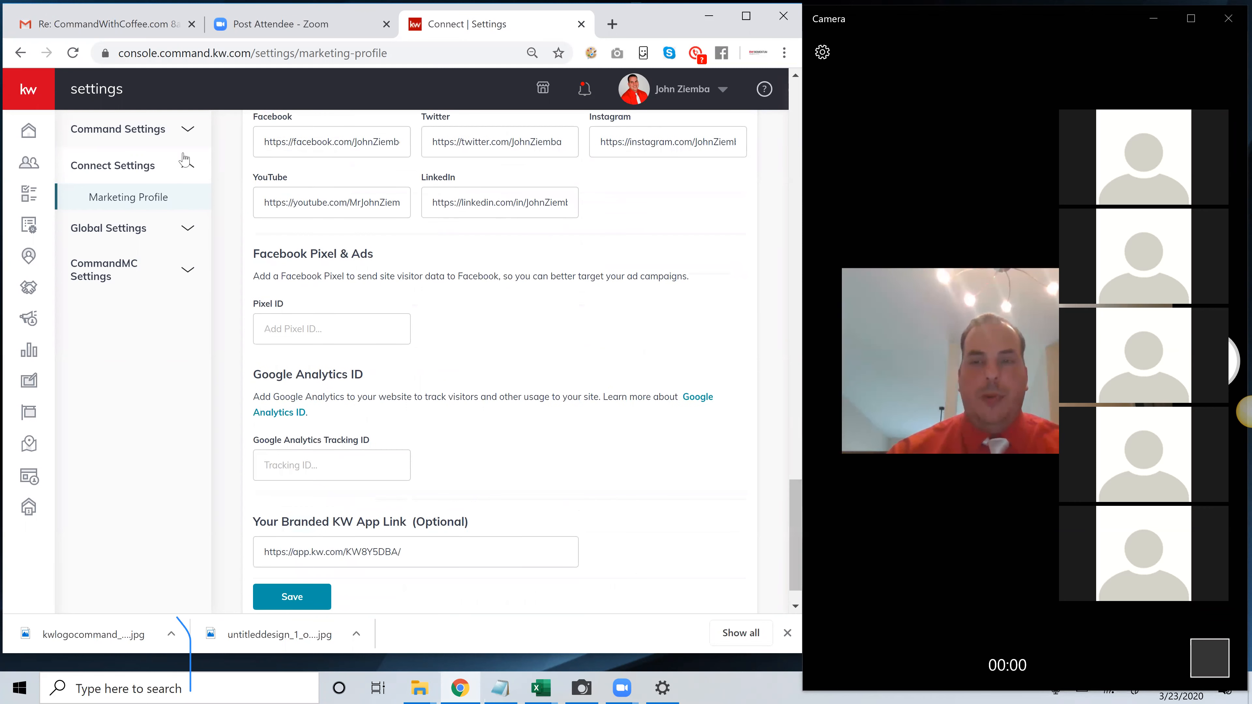
{"action": "scroll", "coordinate": [372, 225], "scroll_direction": "up", "scroll_amount": 1}
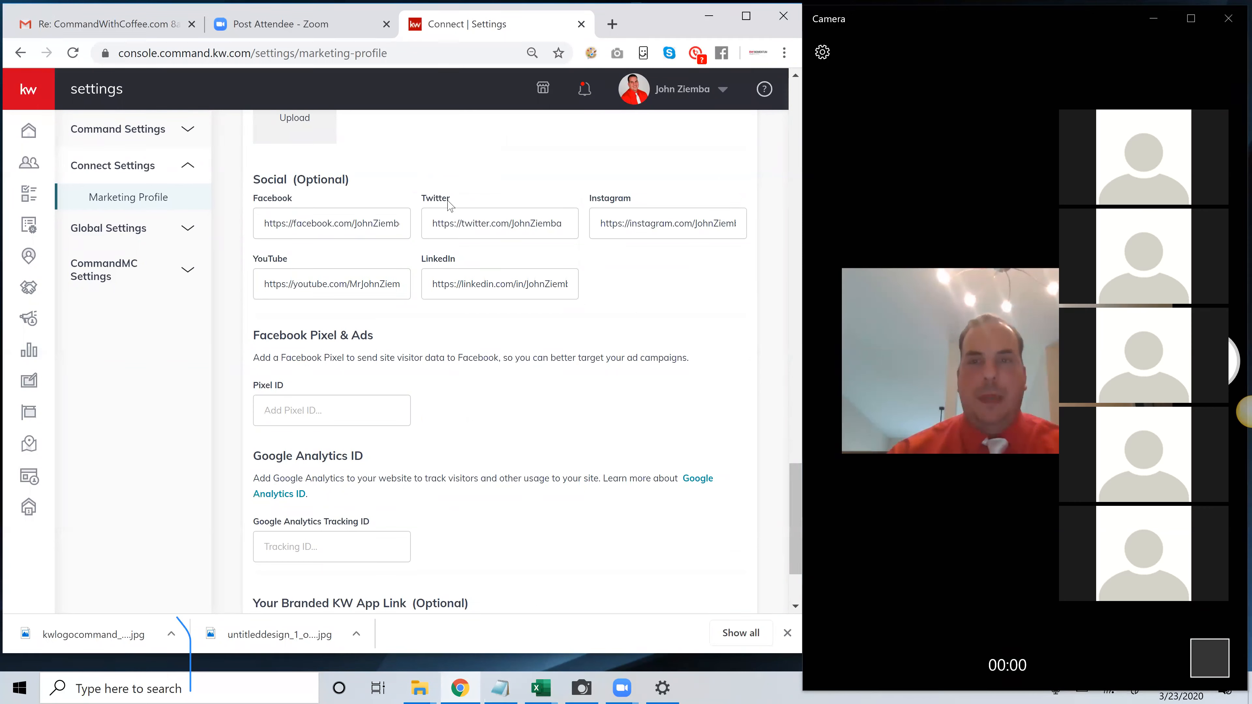
{"action": "left_click_drag", "start_coordinate": [270, 223], "coordinate": [384, 227]}
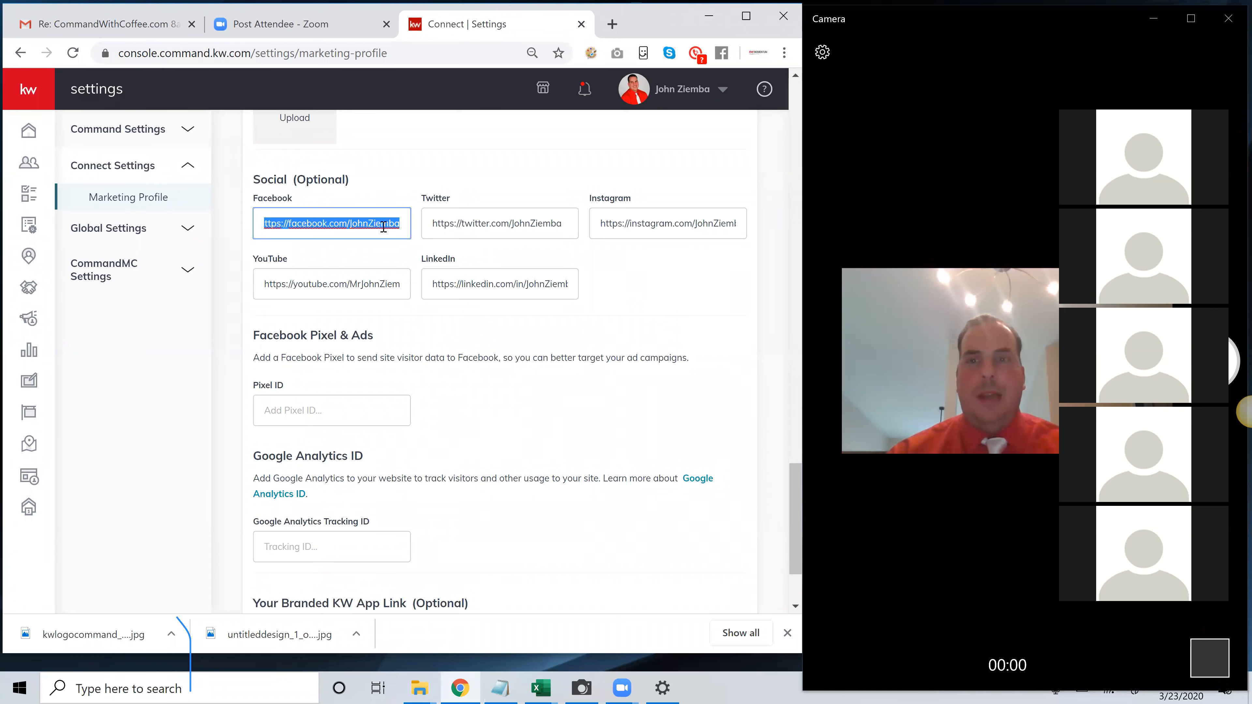
Check the Facebook address among the social links and the branded KW app link at the end of the profile
{"action": "left_click", "coordinate": [380, 225]}
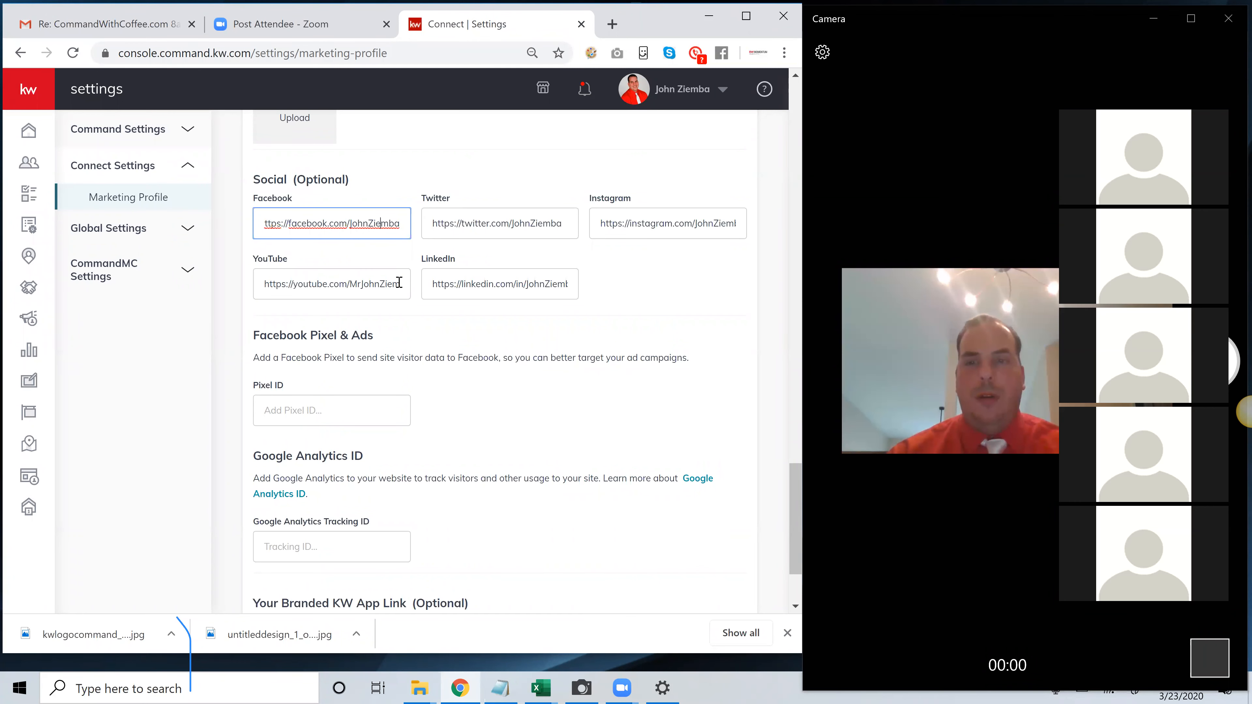
{"action": "scroll", "coordinate": [399, 282], "scroll_direction": "down", "scroll_amount": 3}
{"action": "left_click_drag", "start_coordinate": [415, 504], "coordinate": [261, 510]}
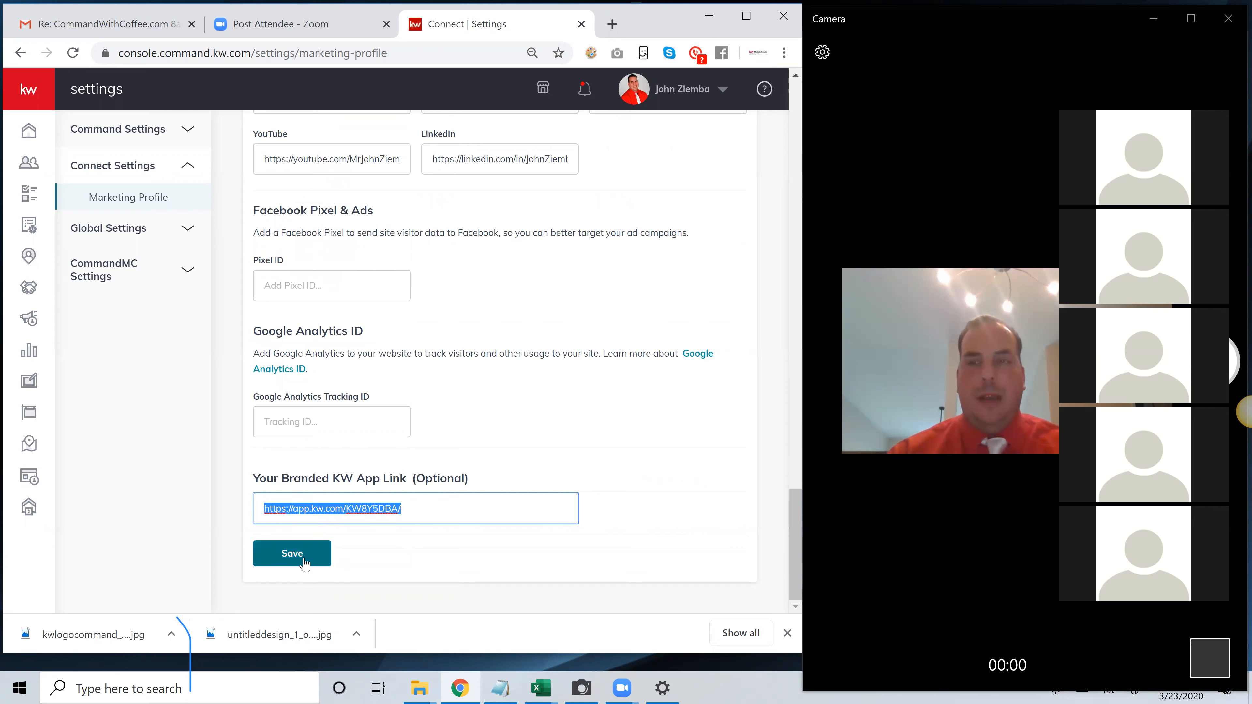
Review the Marketing Profile introduction, the agent site branding option, and the recommended image sizes for My Photo and Team Logo
{"action": "scroll", "coordinate": [497, 351], "scroll_direction": "up", "scroll_amount": 20}
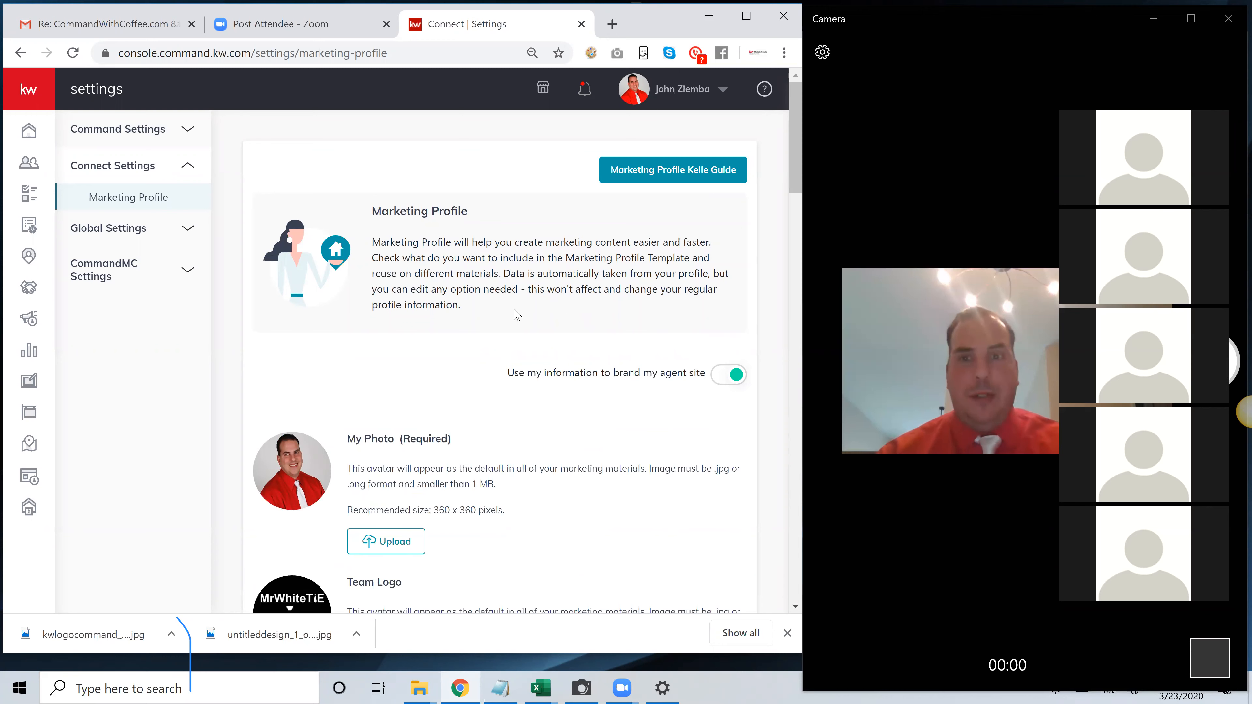
{"action": "scroll", "coordinate": [493, 310], "scroll_direction": "down", "scroll_amount": 3}
{"action": "scroll", "coordinate": [488, 307], "scroll_direction": "up", "scroll_amount": 2}
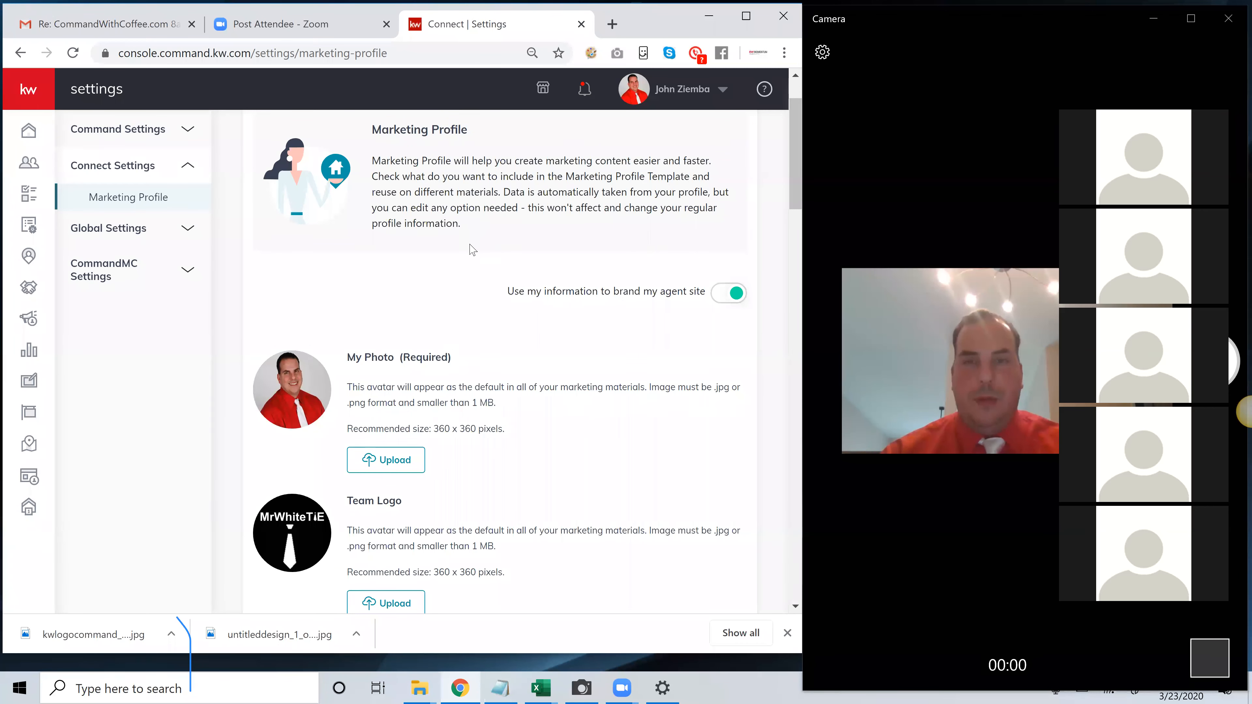
{"action": "scroll", "coordinate": [454, 252], "scroll_direction": "down", "scroll_amount": 1}
{"action": "scroll", "coordinate": [454, 252], "scroll_direction": "down", "scroll_amount": 1}
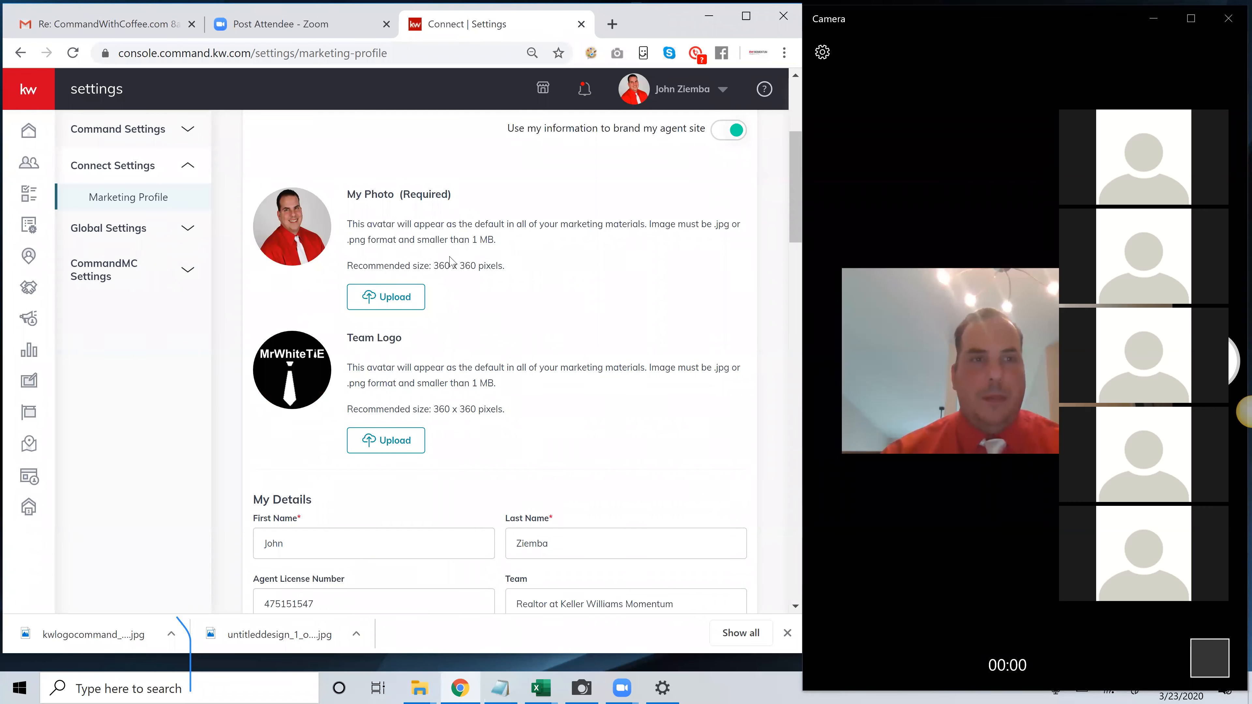
{"action": "scroll", "coordinate": [528, 257], "scroll_direction": "up", "scroll_amount": 2}
{"action": "scroll", "coordinate": [528, 257], "scroll_direction": "up", "scroll_amount": 4}
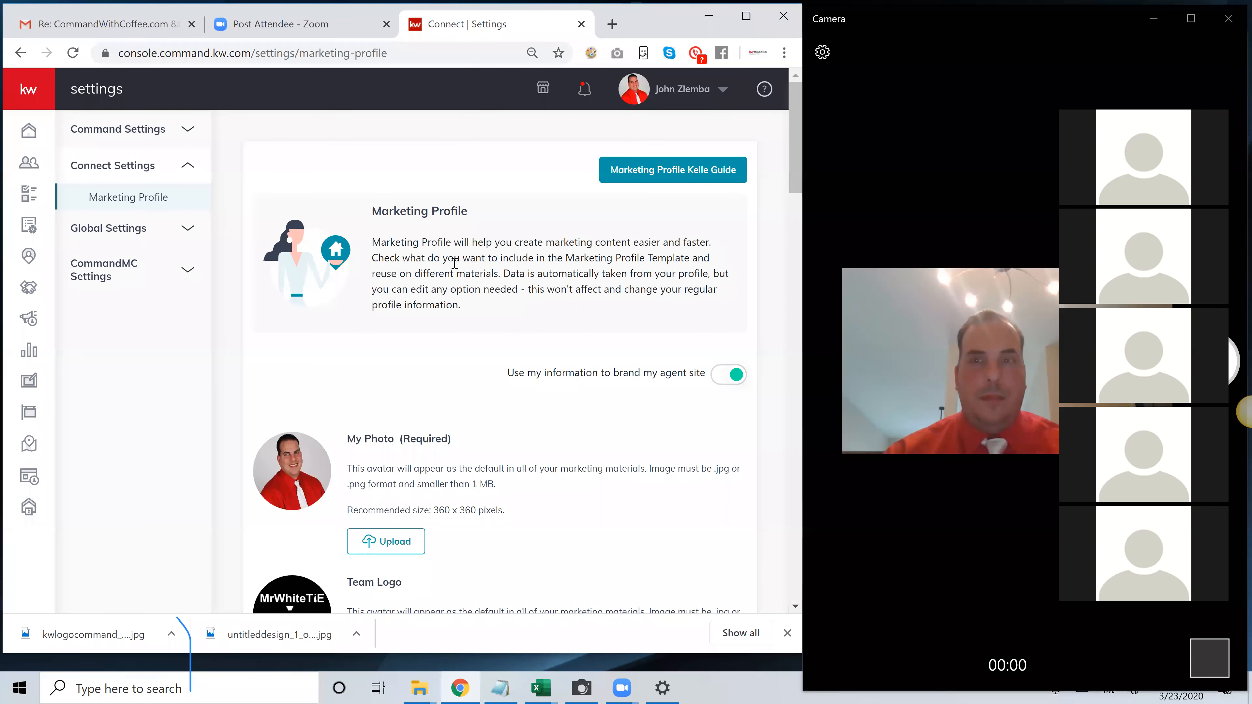
{"action": "scroll", "coordinate": [454, 270], "scroll_direction": "down", "scroll_amount": 2}
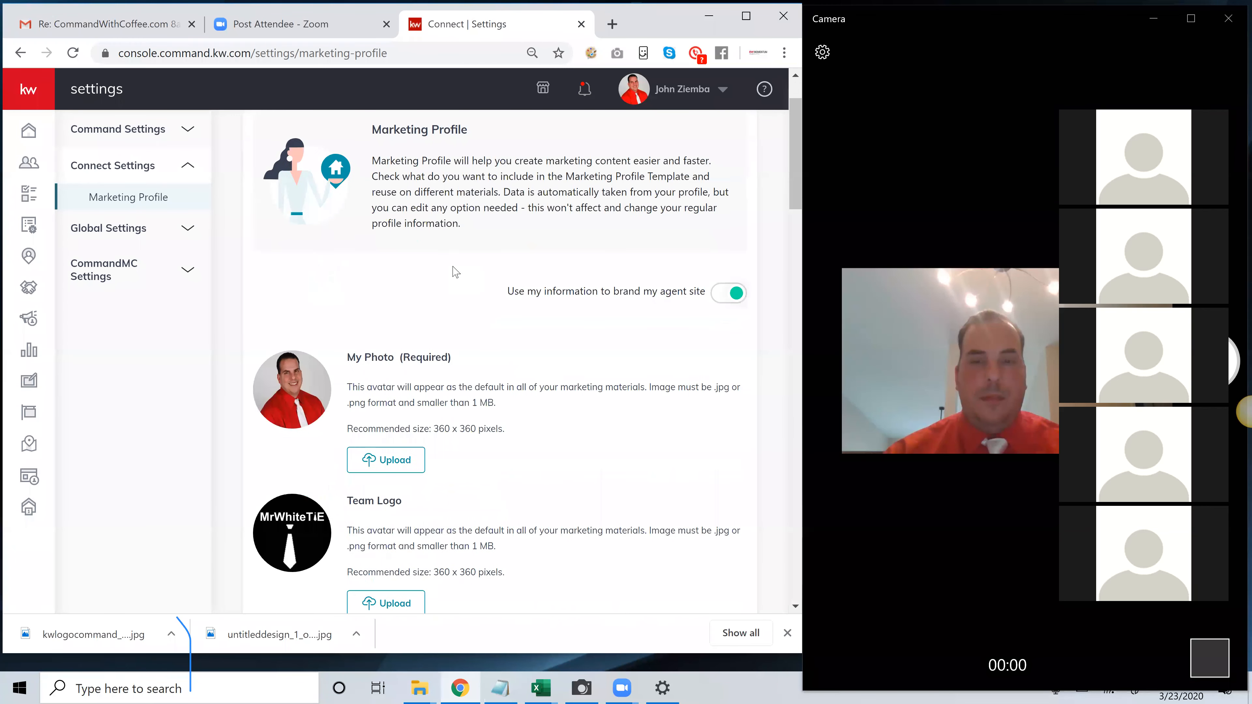
{"action": "scroll", "coordinate": [454, 270], "scroll_direction": "down", "scroll_amount": 2}
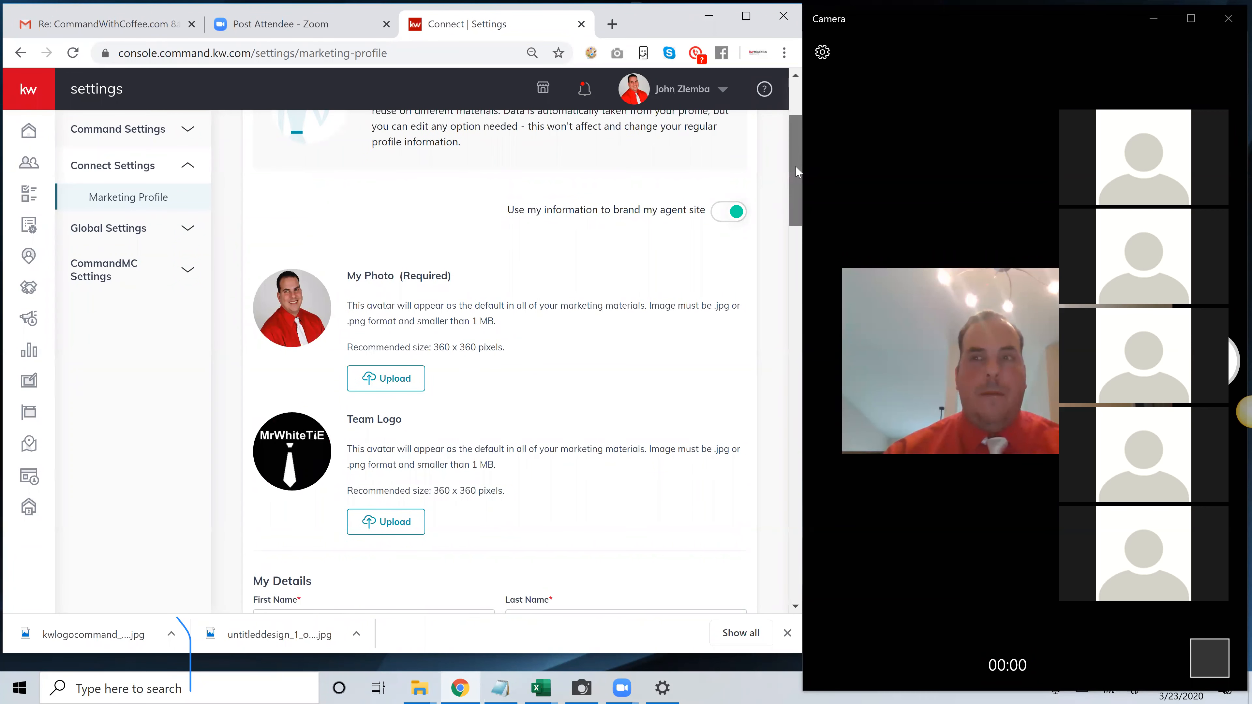
{"action": "scroll", "coordinate": [799, 157], "scroll_direction": "up", "scroll_amount": 4}
{"action": "right_click", "coordinate": [815, 117]}
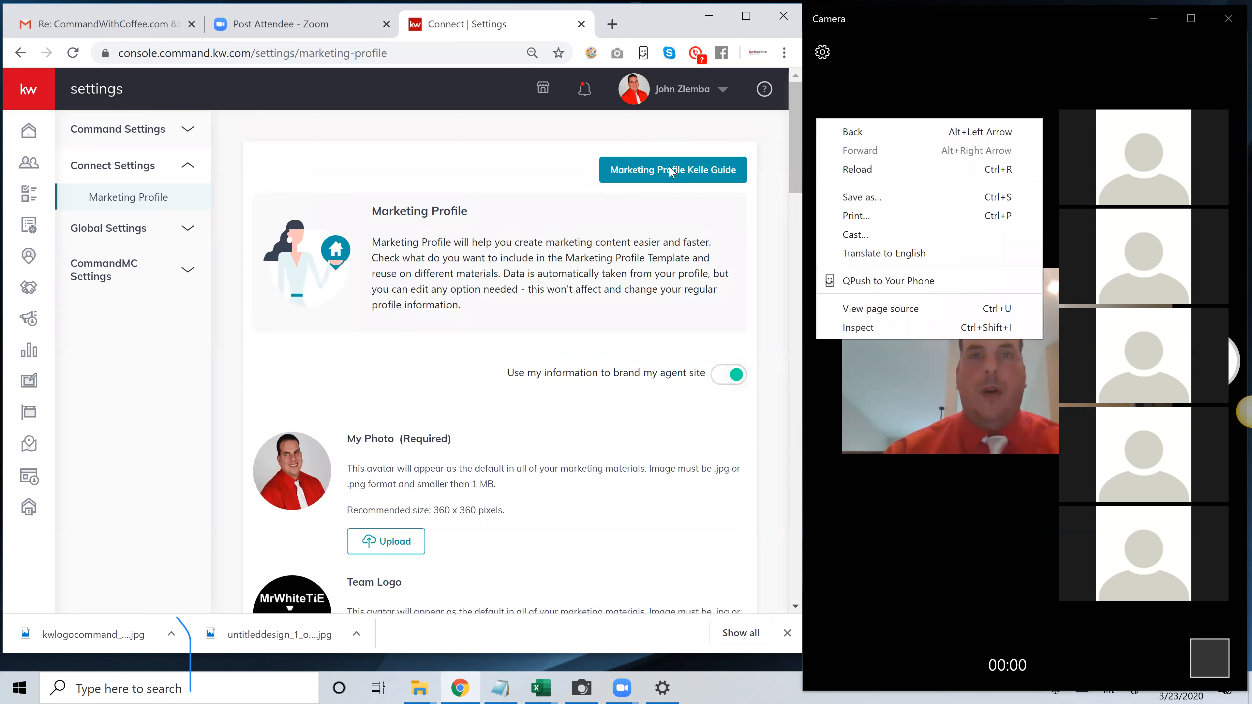
{"action": "left_click", "coordinate": [495, 174]}
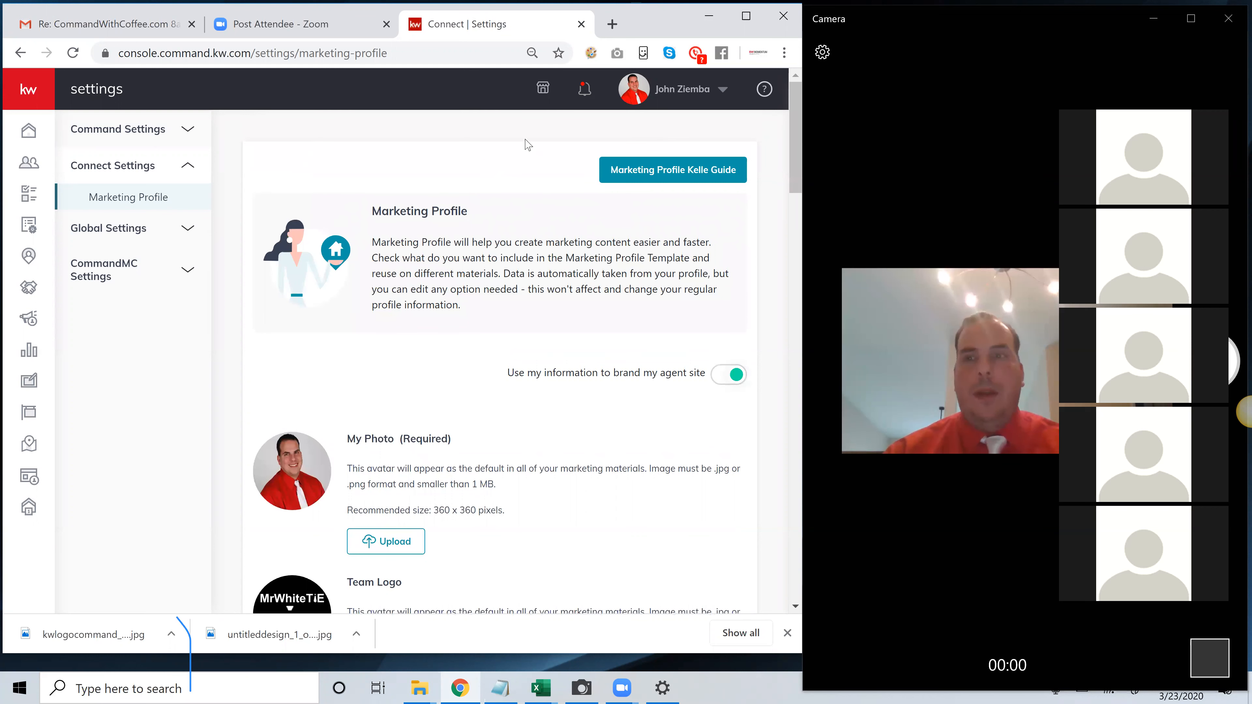
Open the account's general settings and go back to the Marketing Profile under Connect Settings
{"action": "left_click", "coordinate": [697, 94]}
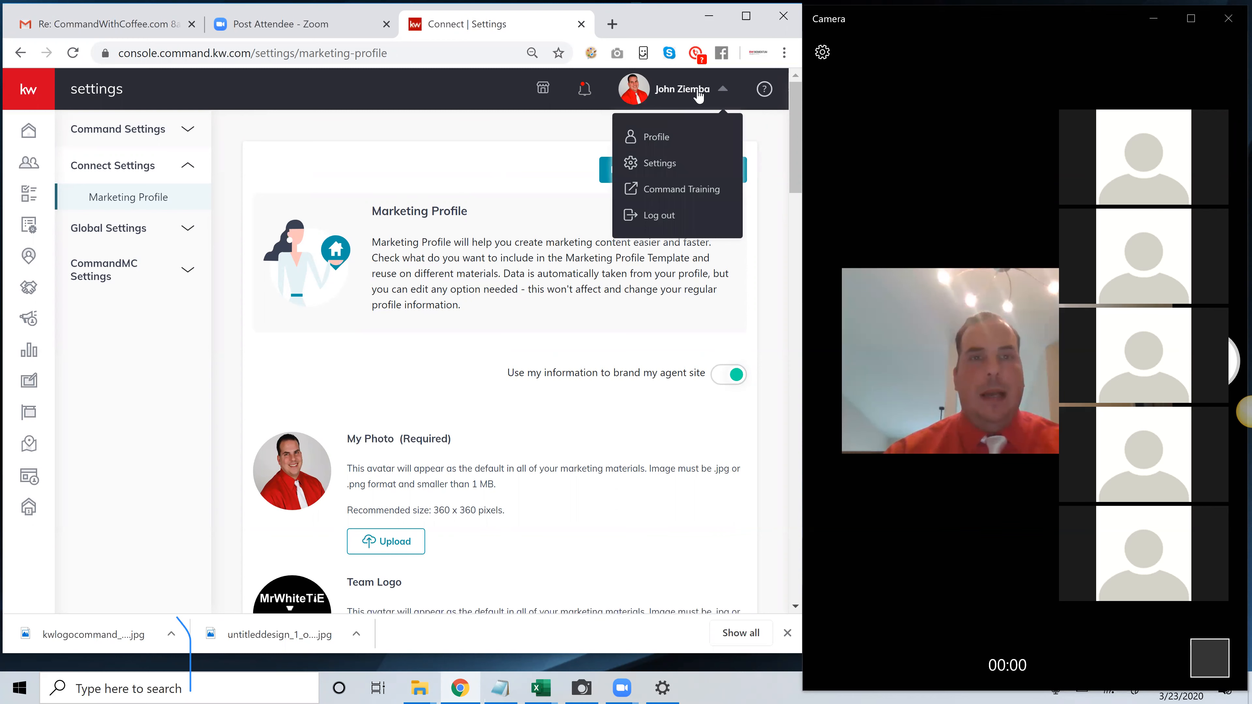
{"action": "left_click", "coordinate": [659, 164]}
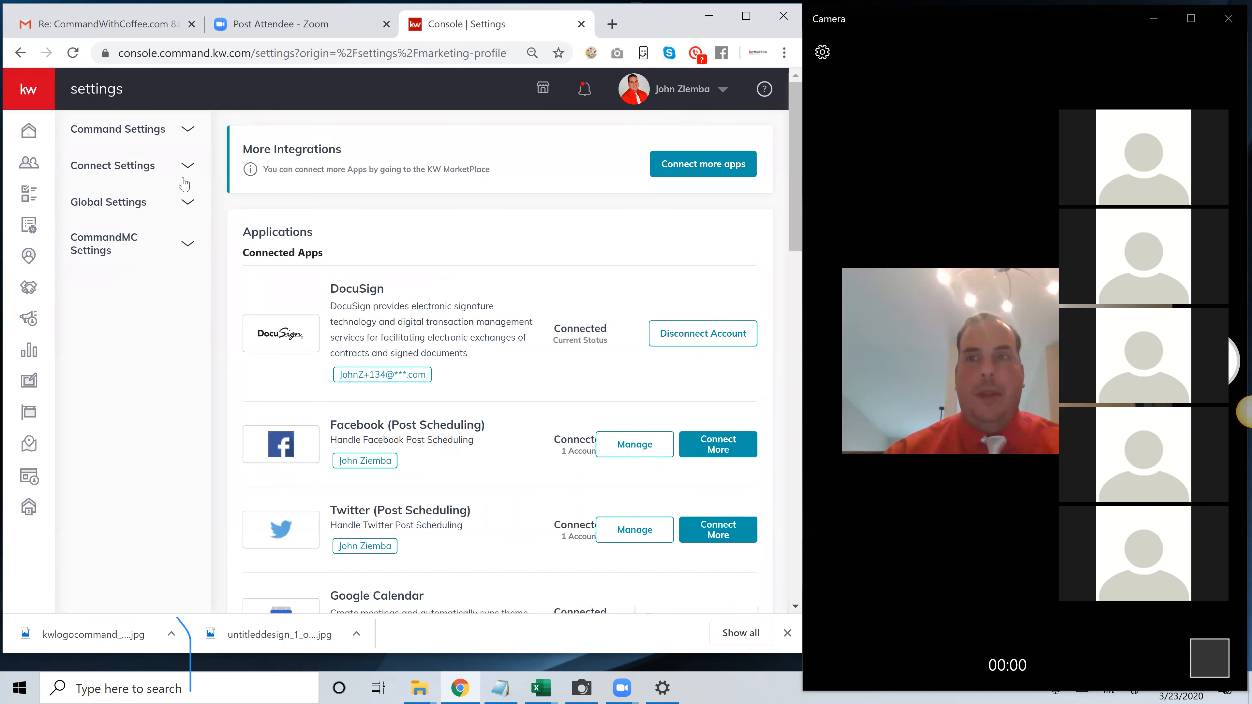
{"action": "left_click", "coordinate": [140, 182]}
{"action": "left_click", "coordinate": [138, 196]}
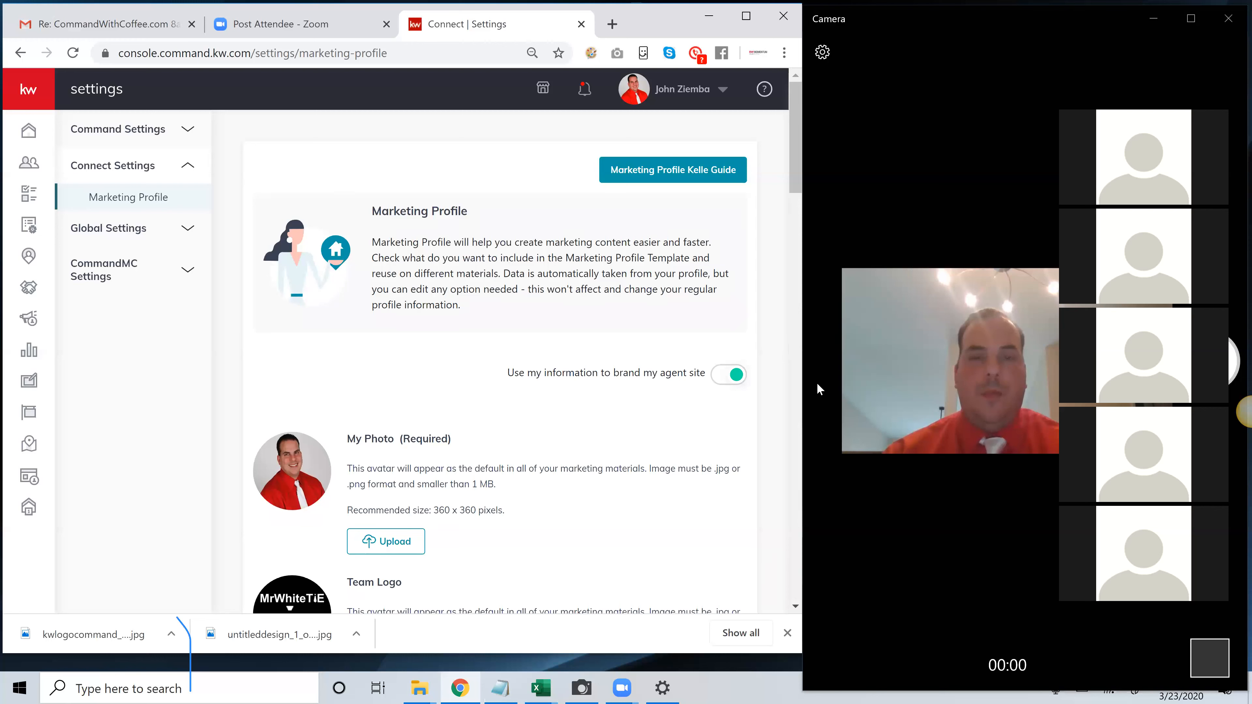
{"action": "left_click", "coordinate": [720, 99]}
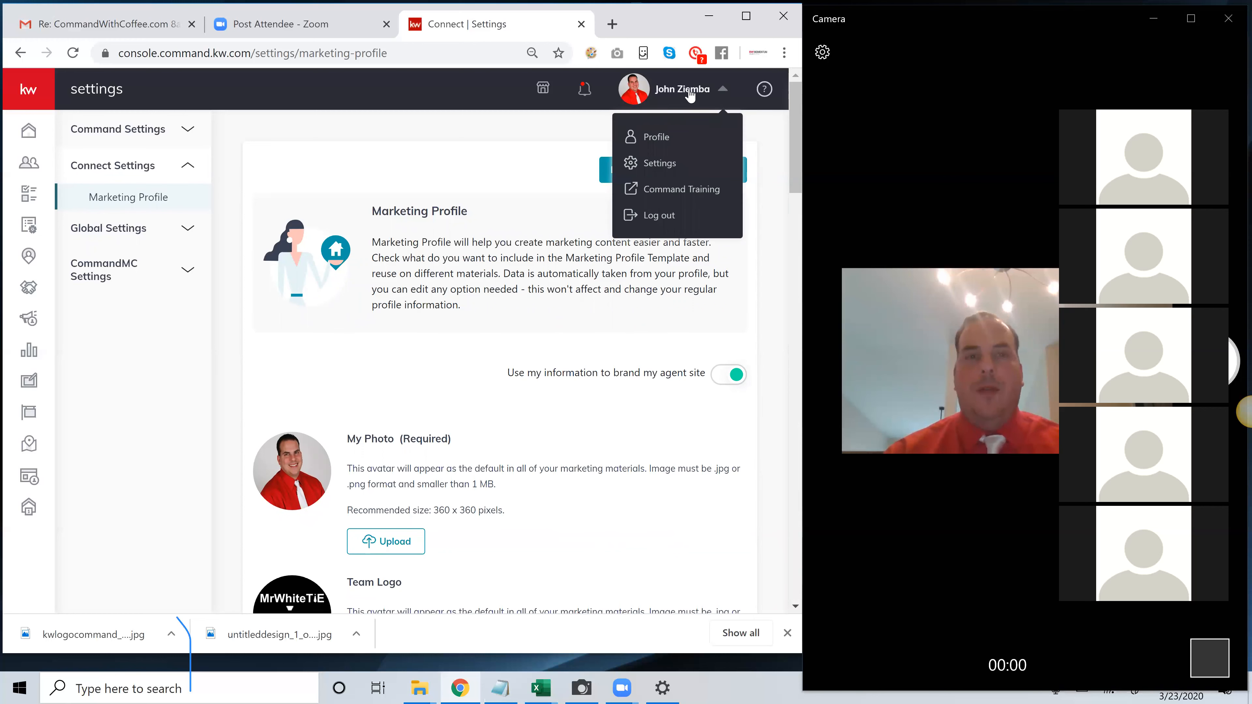
{"action": "left_click", "coordinate": [149, 207]}
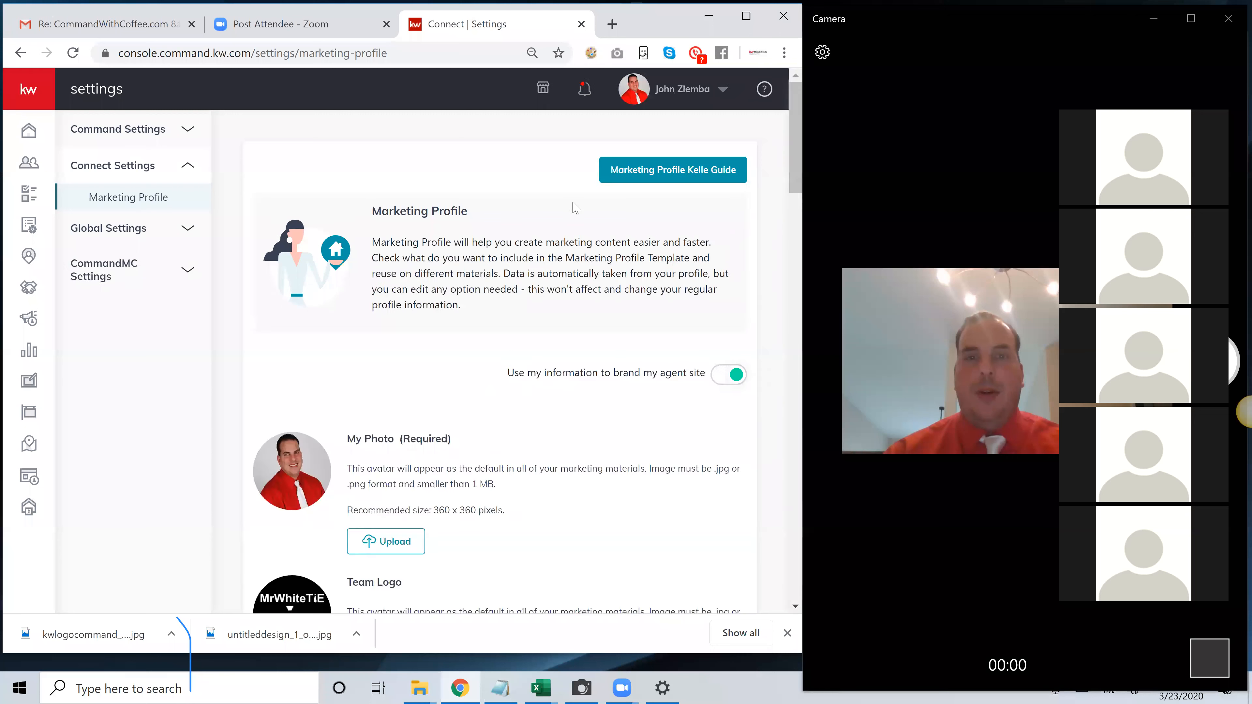
Review the profile from the photo and team logo through My Details to the Compliance section
{"action": "scroll", "coordinate": [577, 236], "scroll_direction": "down", "scroll_amount": 3}
{"action": "scroll", "coordinate": [593, 294], "scroll_direction": "down", "scroll_amount": 5}
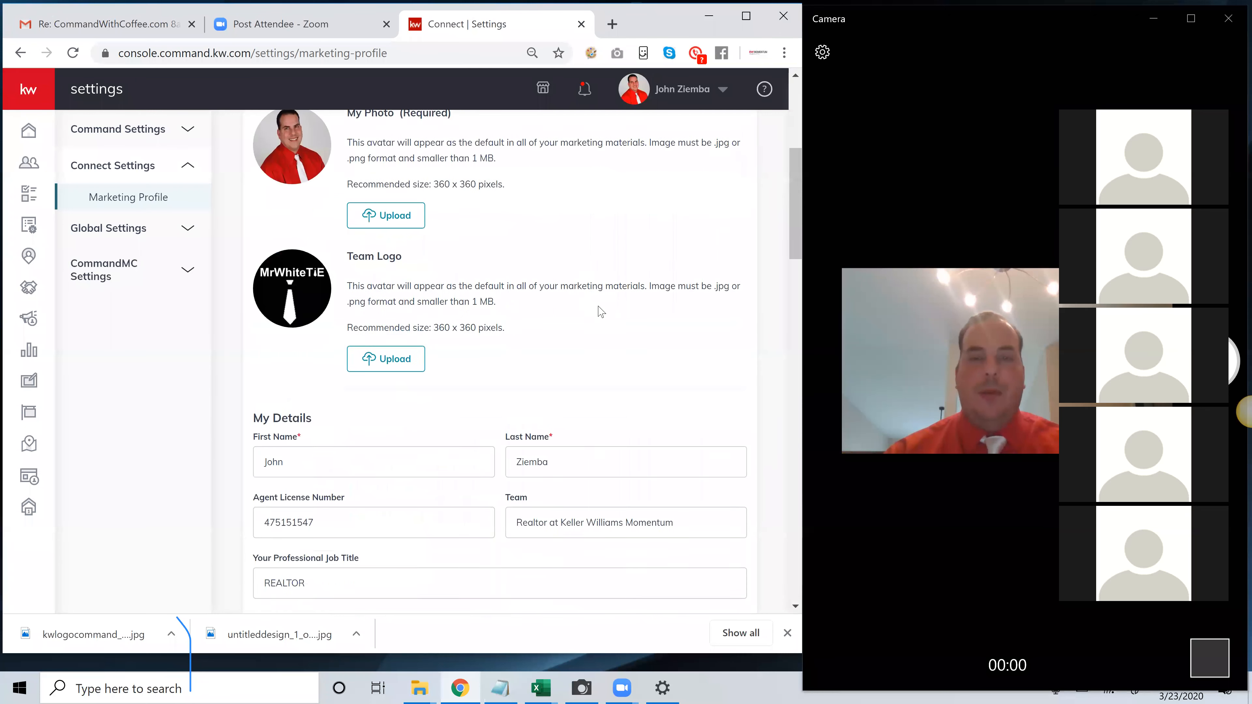
{"action": "scroll", "coordinate": [598, 308], "scroll_direction": "up", "scroll_amount": 9}
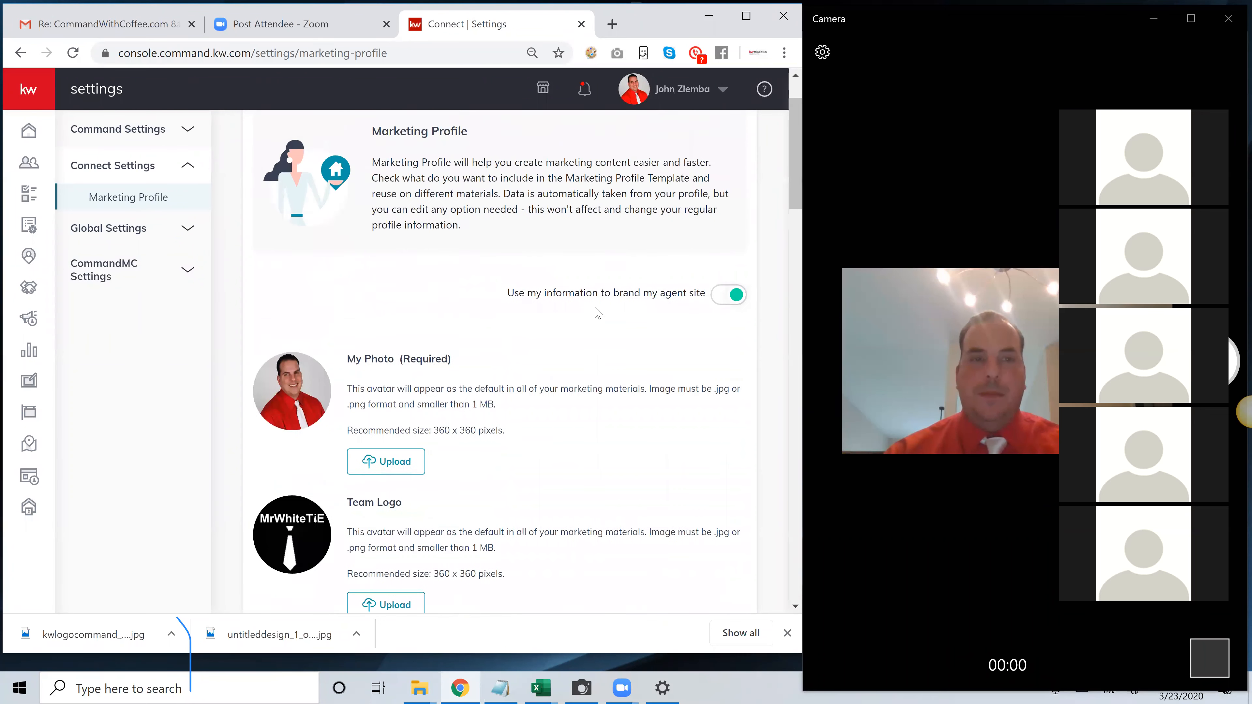
{"action": "scroll", "coordinate": [596, 313], "scroll_direction": "down", "scroll_amount": 6}
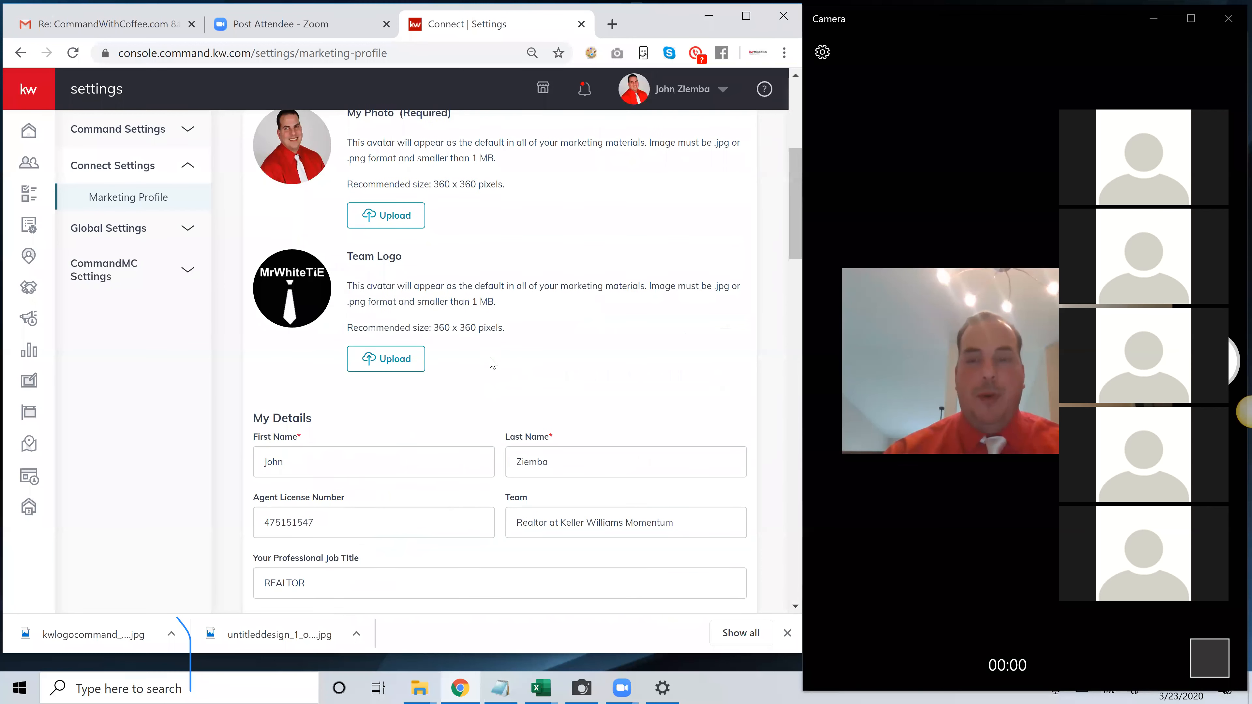
{"action": "scroll", "coordinate": [495, 363], "scroll_direction": "down", "scroll_amount": 3}
{"action": "scroll", "coordinate": [495, 364], "scroll_direction": "down", "scroll_amount": 16}
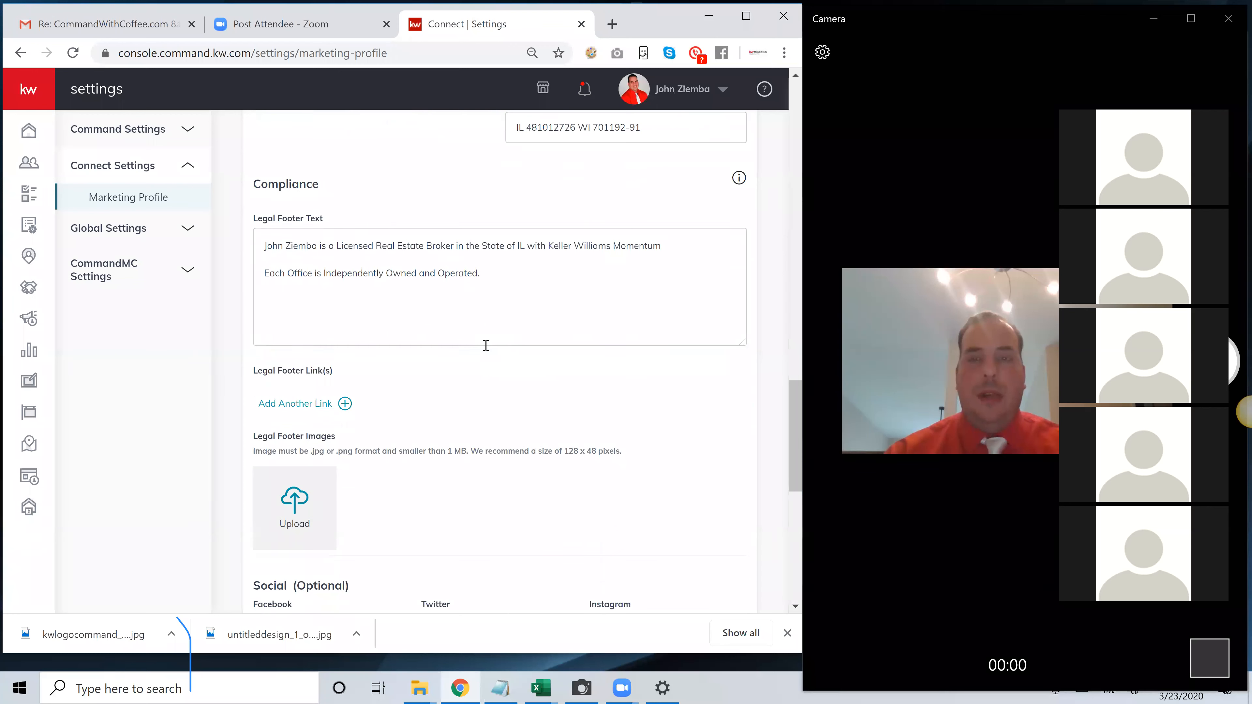
Look over the contact details, the Market Center / Brokerage fields, the legal footer images and the social links
{"action": "scroll", "coordinate": [486, 346], "scroll_direction": "up", "scroll_amount": 5}
{"action": "scroll", "coordinate": [486, 347], "scroll_direction": "up", "scroll_amount": 2}
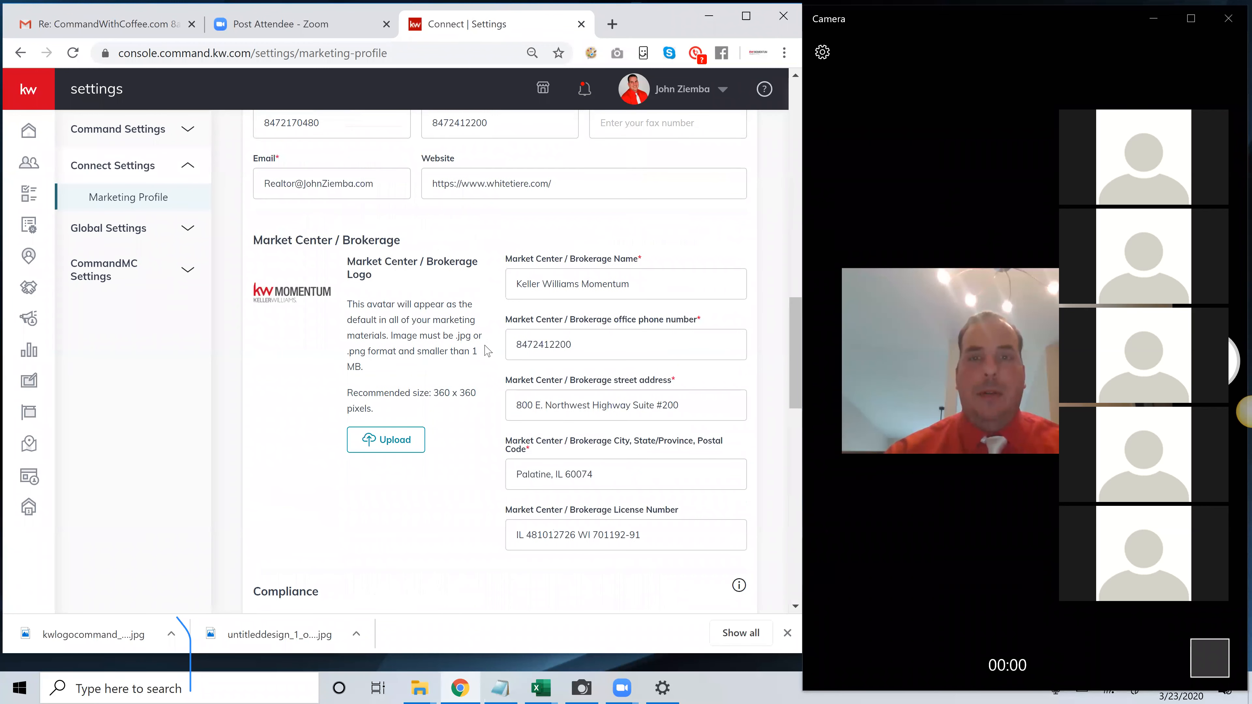
{"action": "scroll", "coordinate": [487, 350], "scroll_direction": "up", "scroll_amount": 2}
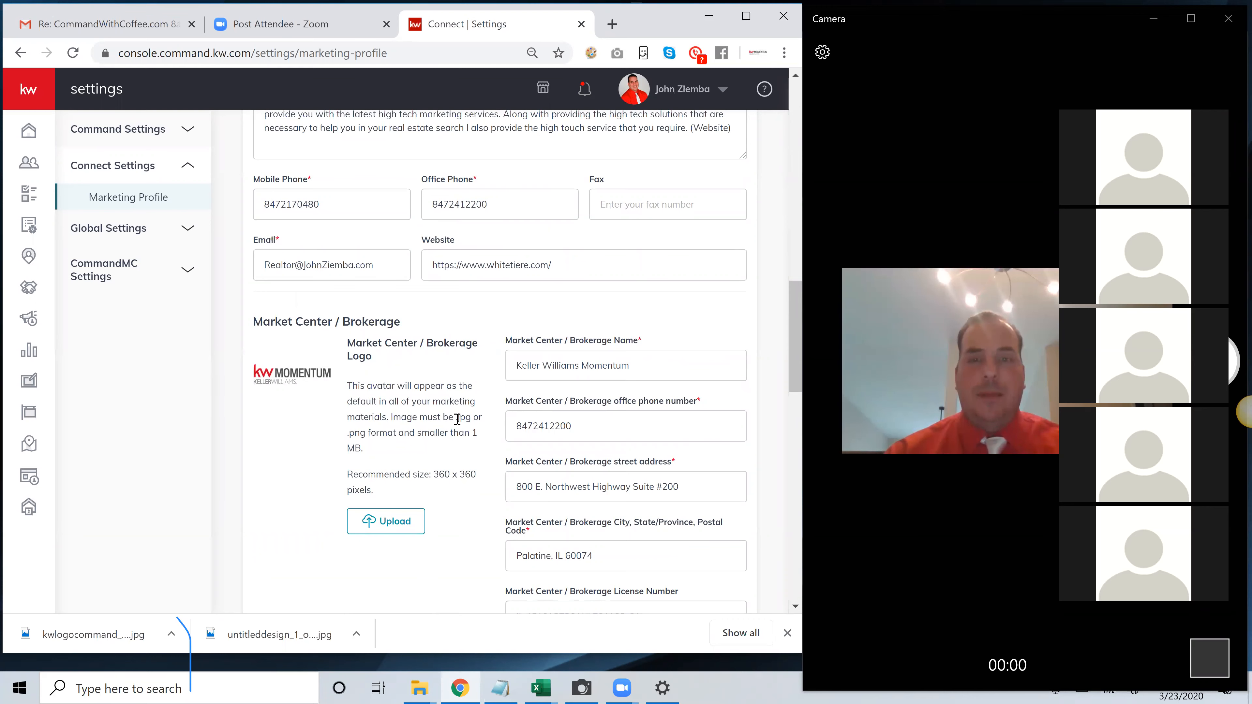
{"action": "scroll", "coordinate": [456, 417], "scroll_direction": "down", "scroll_amount": 14}
{"action": "scroll", "coordinate": [457, 417], "scroll_direction": "down", "scroll_amount": 8}
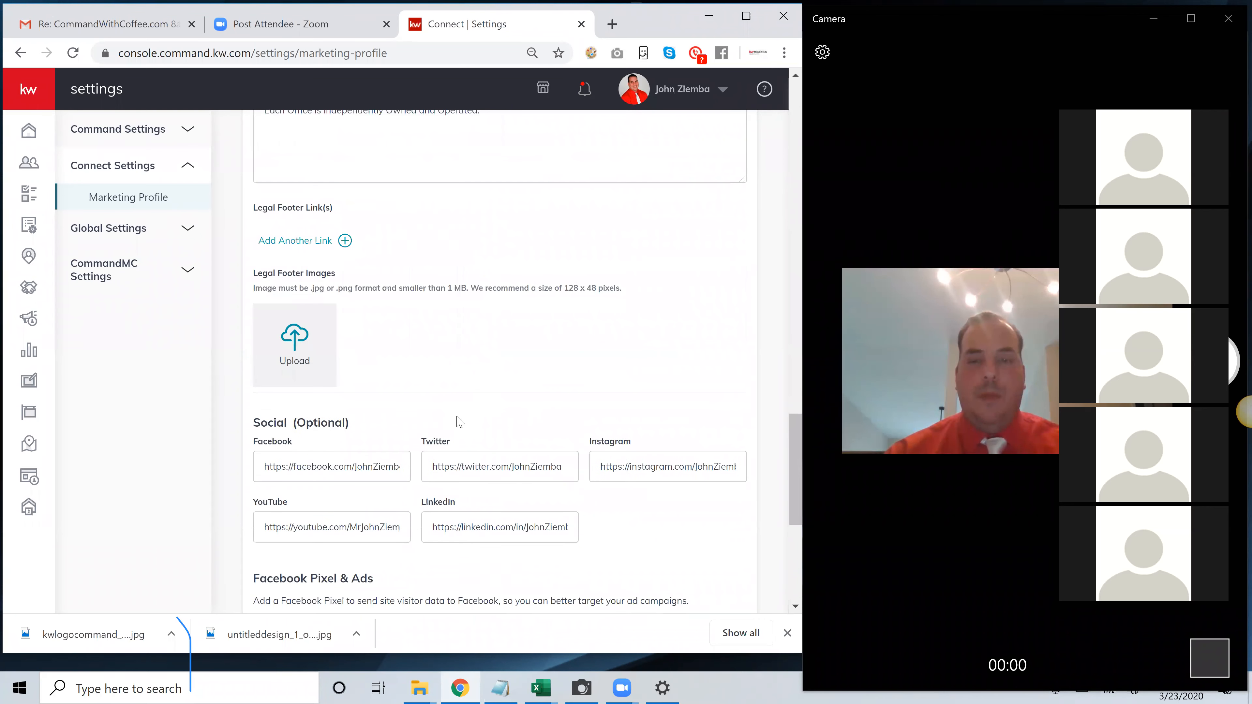
{"action": "scroll", "coordinate": [458, 419], "scroll_direction": "up", "scroll_amount": 2}
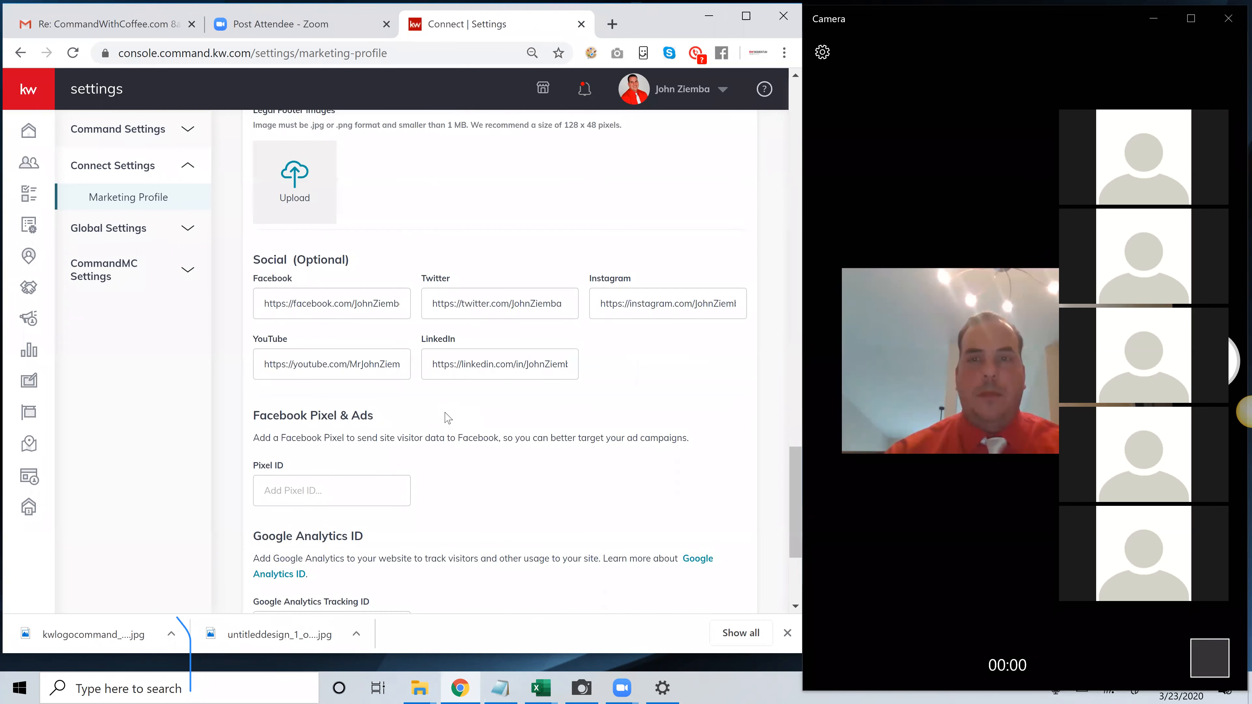
{"action": "scroll", "coordinate": [455, 407], "scroll_direction": "up", "scroll_amount": 2}
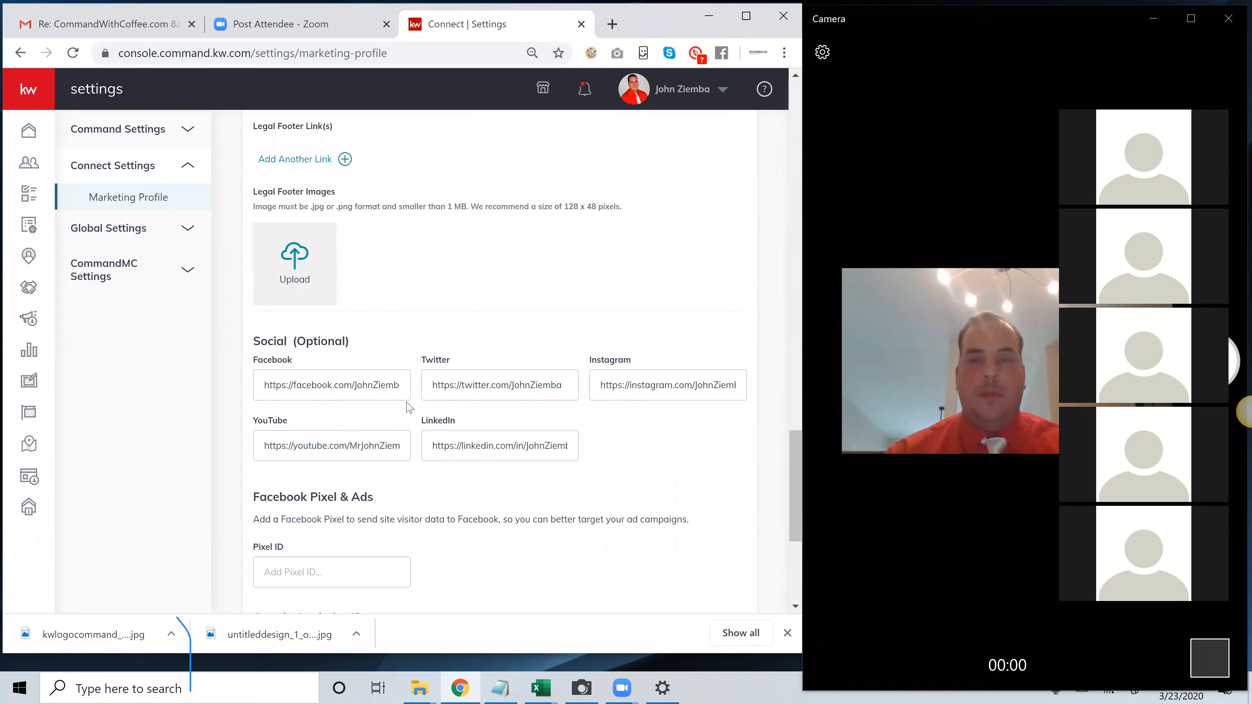
{"action": "scroll", "coordinate": [394, 374], "scroll_direction": "up", "scroll_amount": 18}
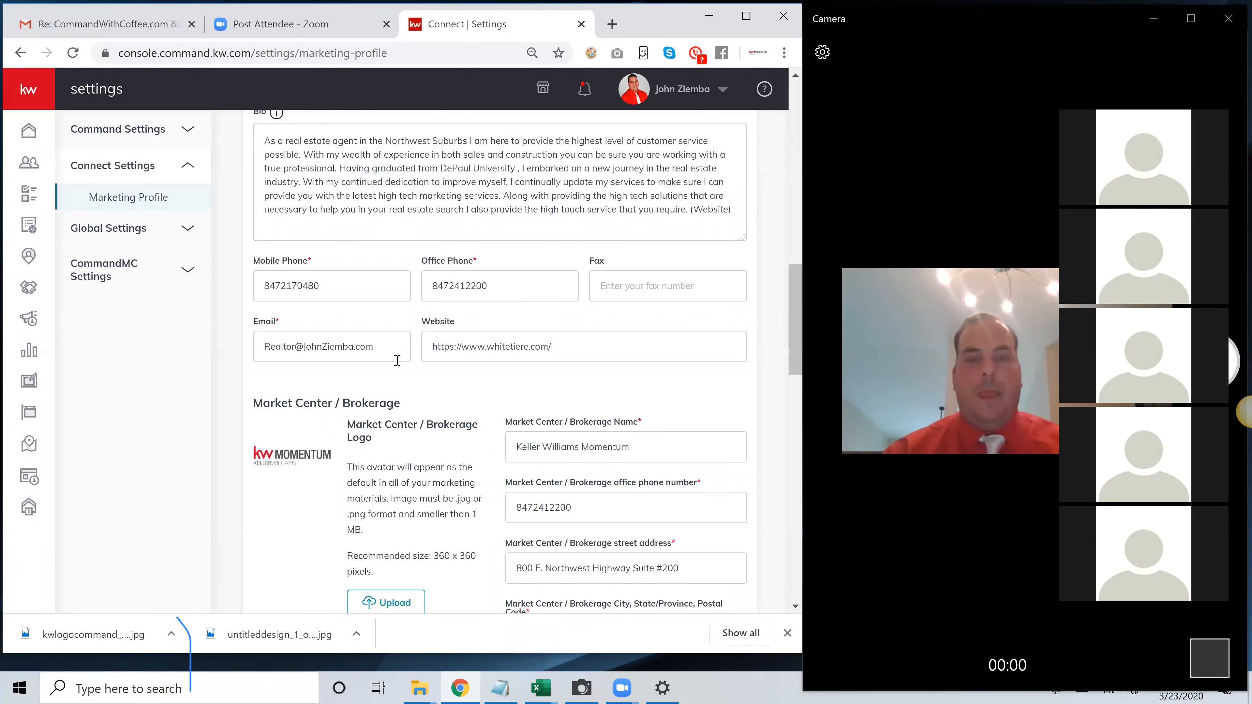
Examine the Market Center / Brokerage name together with the brokerage's phone, address and license fields
{"action": "left_click", "coordinate": [607, 445]}
{"action": "left_click_drag", "start_coordinate": [628, 445], "coordinate": [510, 436]}
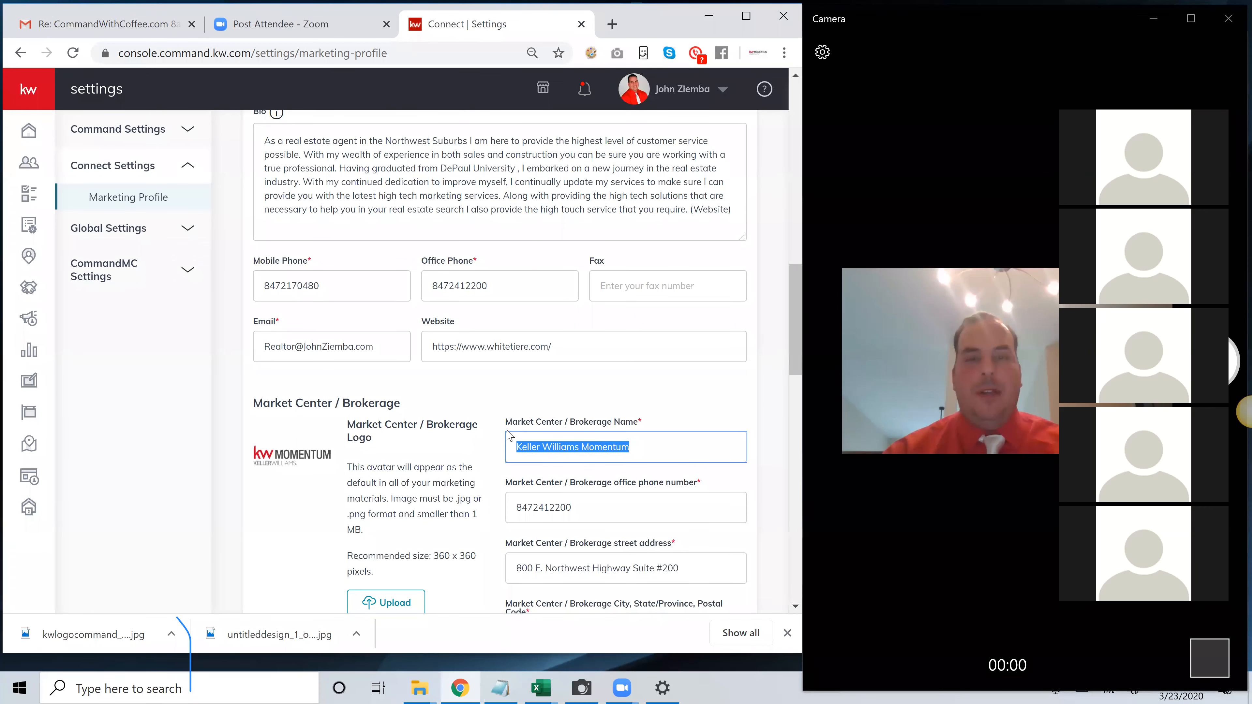
{"action": "scroll", "coordinate": [565, 416], "scroll_direction": "down", "scroll_amount": 1}
{"action": "scroll", "coordinate": [643, 391], "scroll_direction": "down", "scroll_amount": 1}
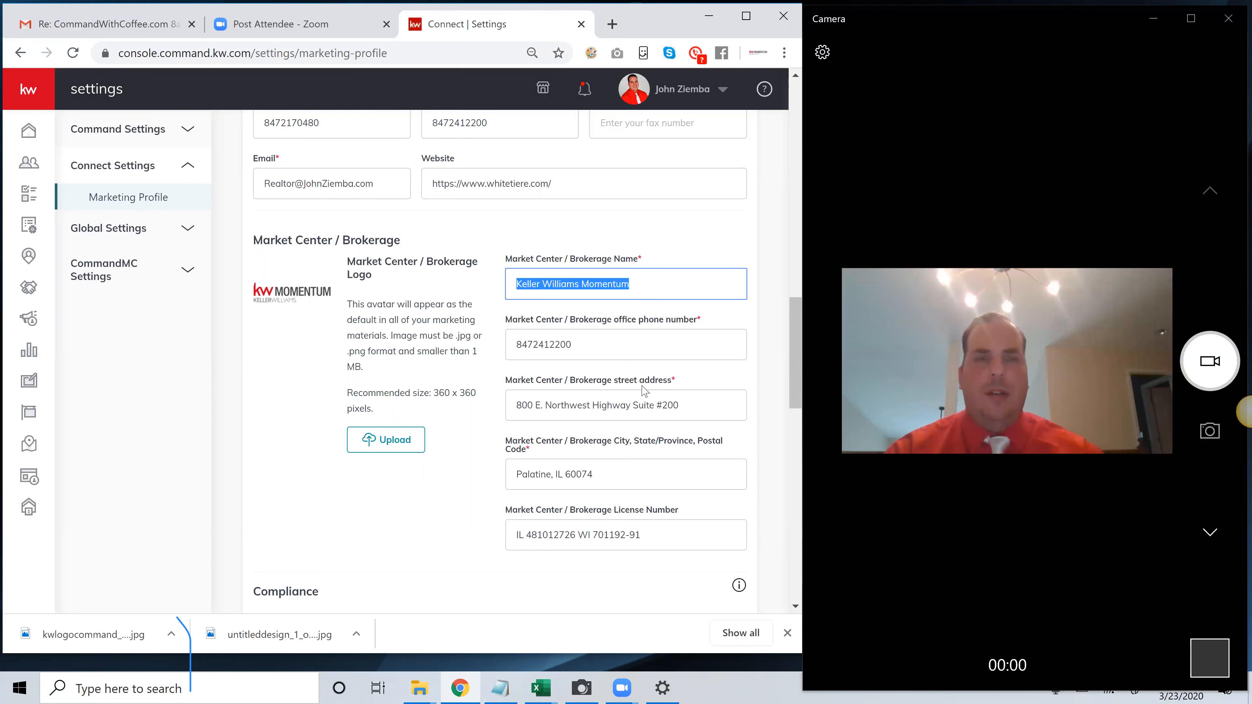
Examine the Legal Footer Link(s) area in the Compliance section
{"action": "left_click_drag", "start_coordinate": [789, 320], "coordinate": [783, 474]}
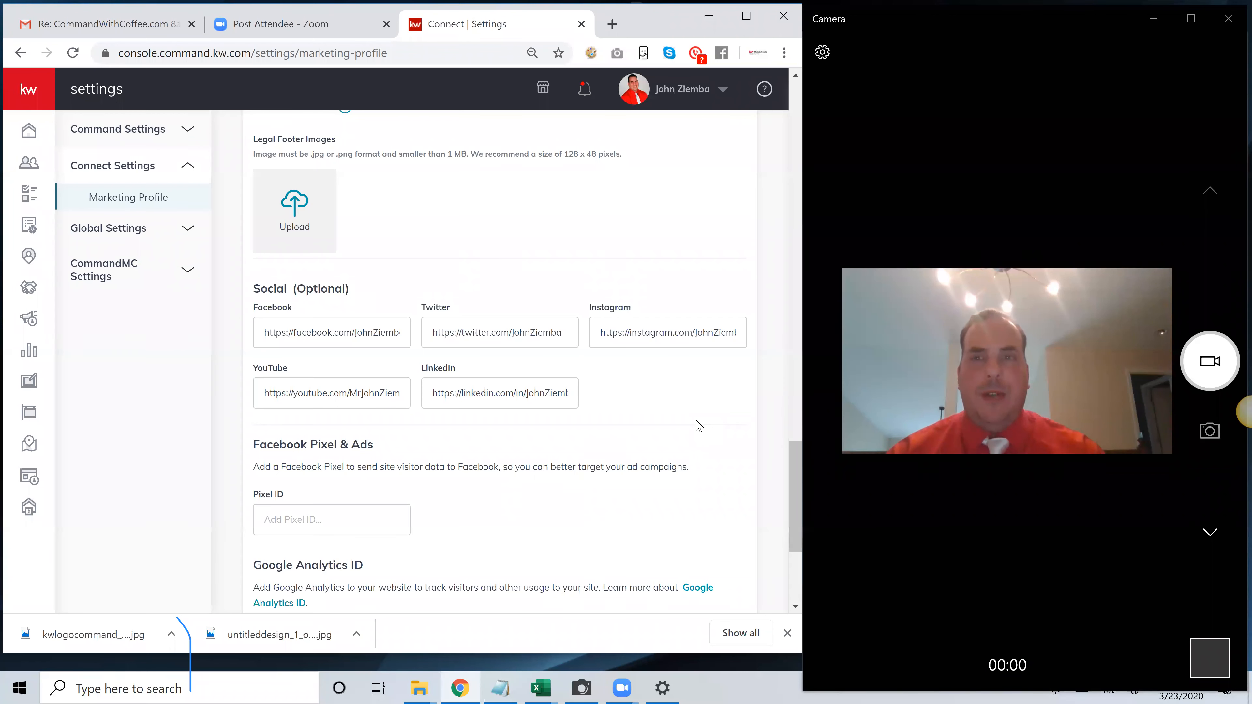
{"action": "scroll", "coordinate": [580, 436], "scroll_direction": "up", "scroll_amount": 2}
{"action": "scroll", "coordinate": [580, 436], "scroll_direction": "up", "scroll_amount": 3}
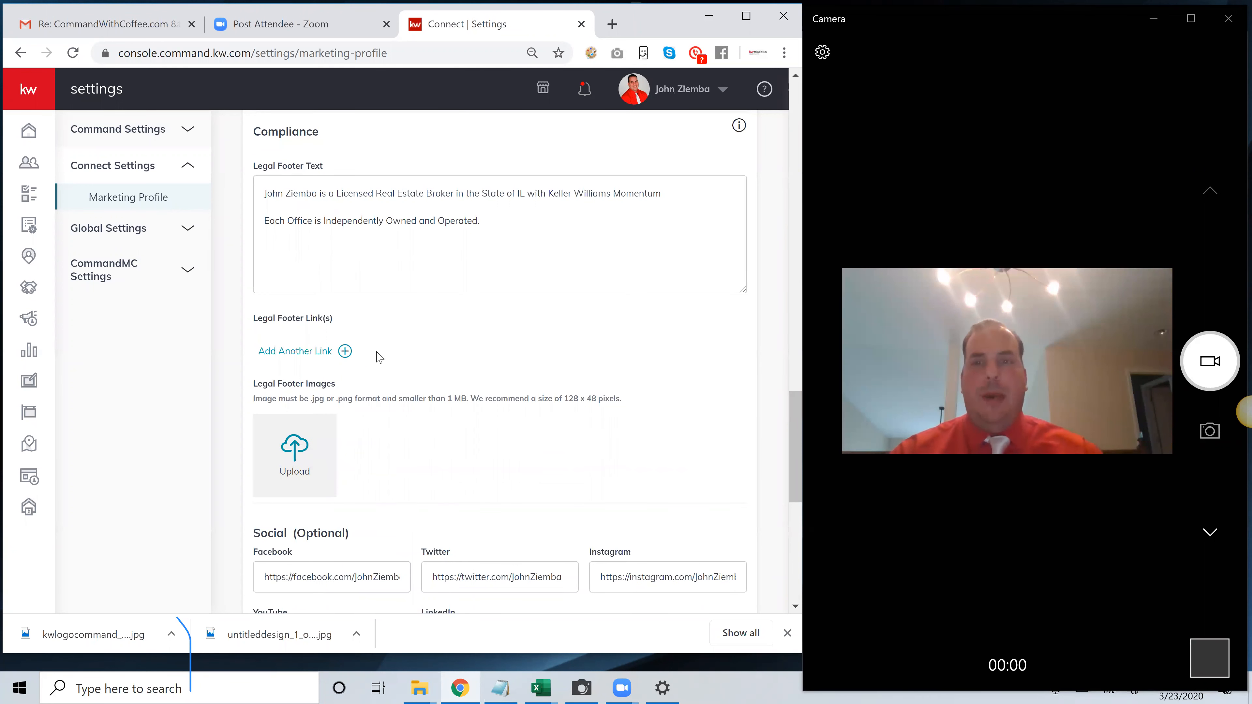
{"action": "left_click_drag", "start_coordinate": [346, 321], "coordinate": [254, 323]}
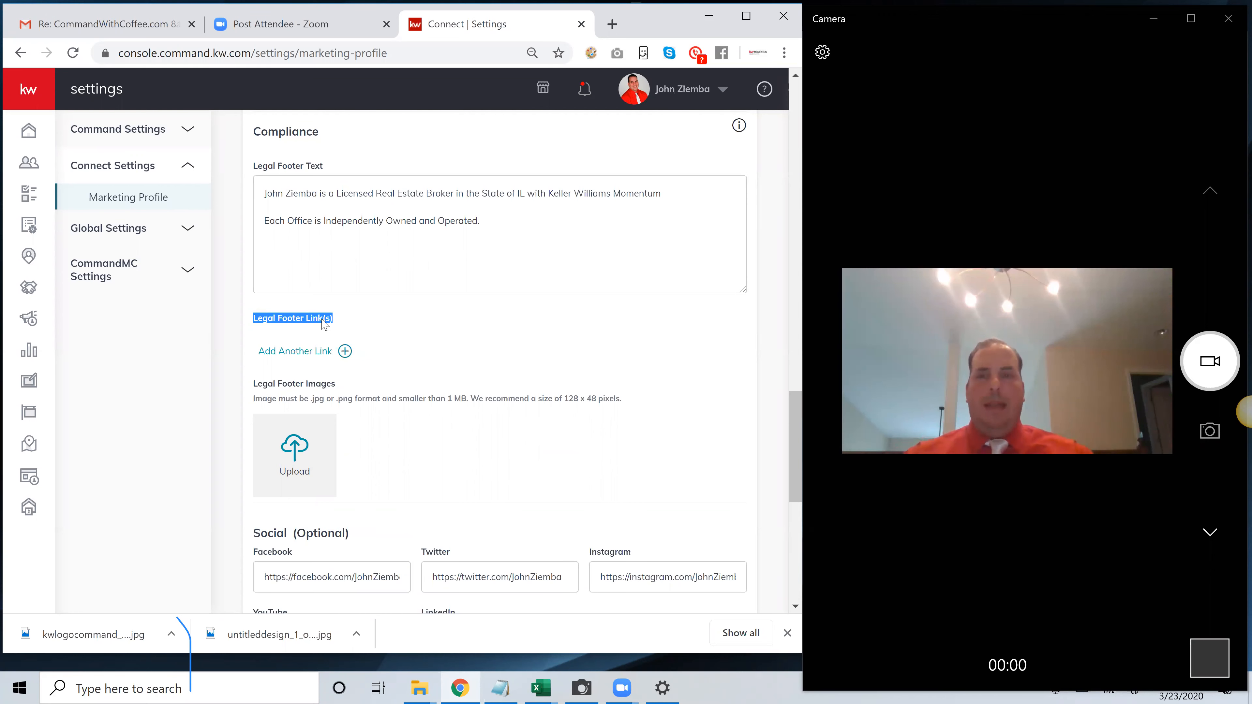
{"action": "left_click", "coordinate": [341, 318]}
{"action": "triple_click", "coordinate": [268, 321]}
{"action": "scroll", "coordinate": [499, 246], "scroll_direction": "up", "scroll_amount": 2}
{"action": "scroll", "coordinate": [482, 290], "scroll_direction": "down", "scroll_amount": 1}
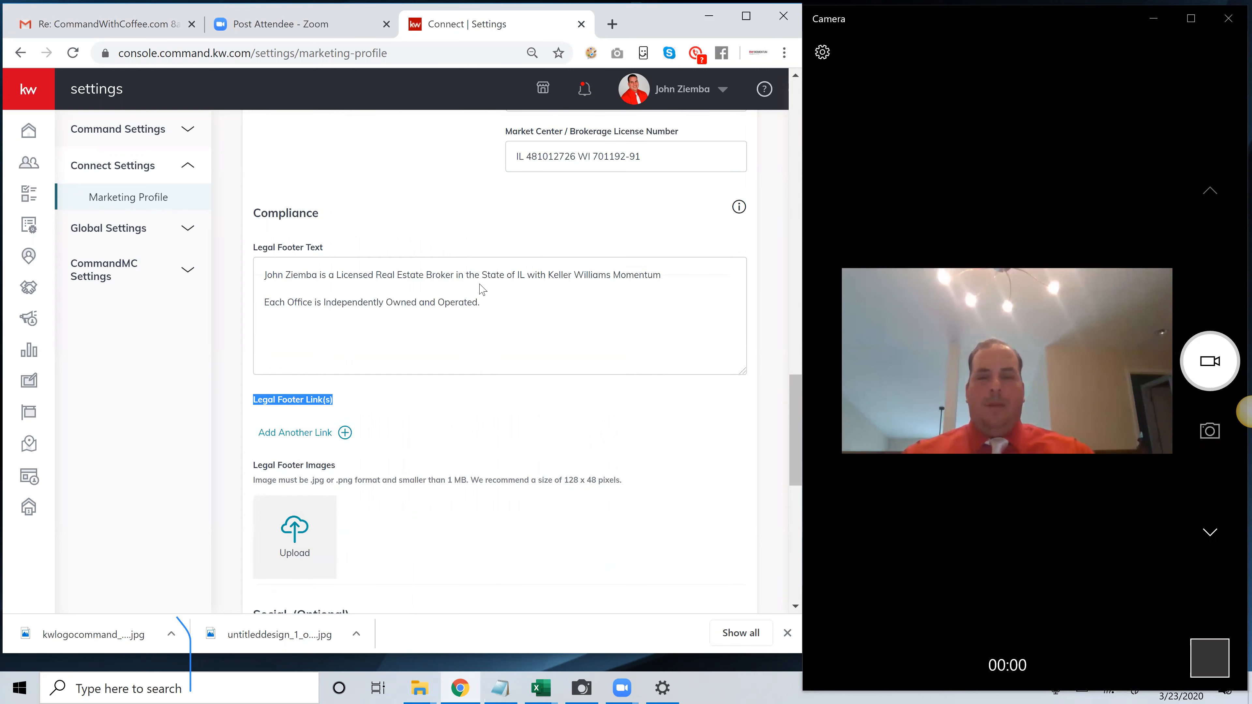
{"action": "scroll", "coordinate": [482, 289], "scroll_direction": "down", "scroll_amount": 1}
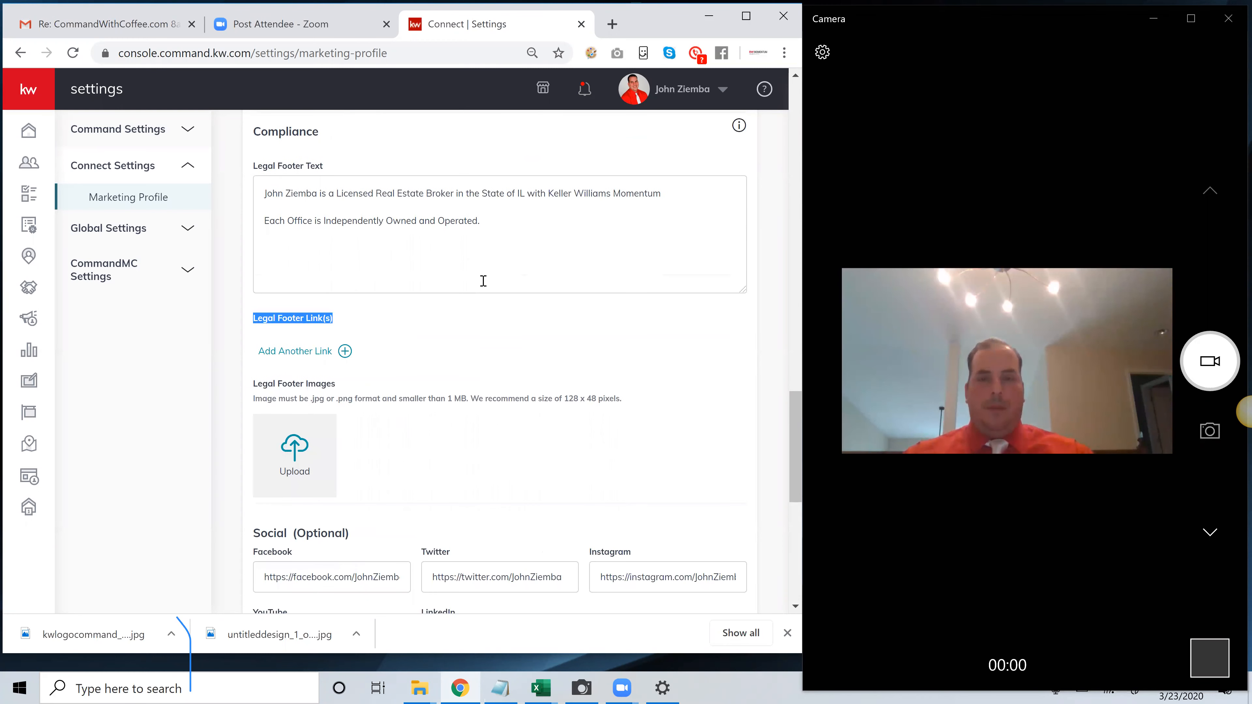
{"action": "scroll", "coordinate": [482, 279], "scroll_direction": "down", "scroll_amount": 1}
{"action": "scroll", "coordinate": [482, 279], "scroll_direction": "up", "scroll_amount": 1}
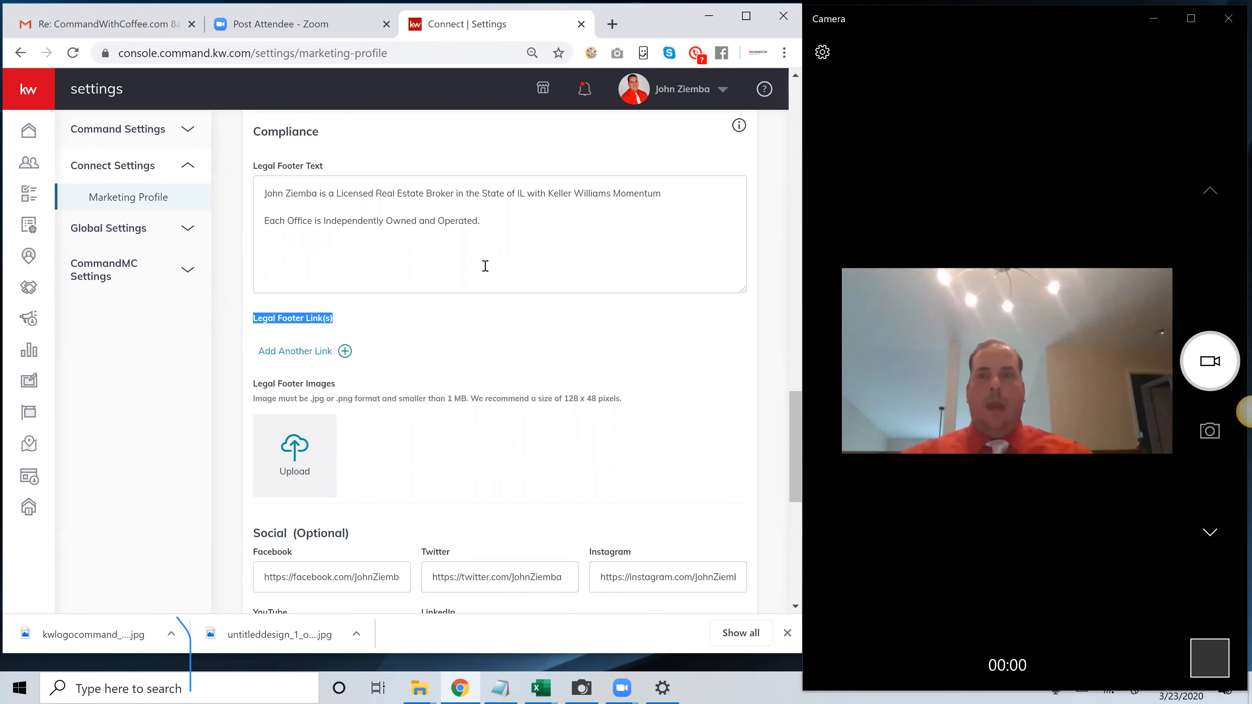
Check the wording of the legal footer text and the option for adding another footer link
{"action": "left_click", "coordinate": [509, 226]}
{"action": "left_click_drag", "start_coordinate": [477, 217], "coordinate": [259, 173]}
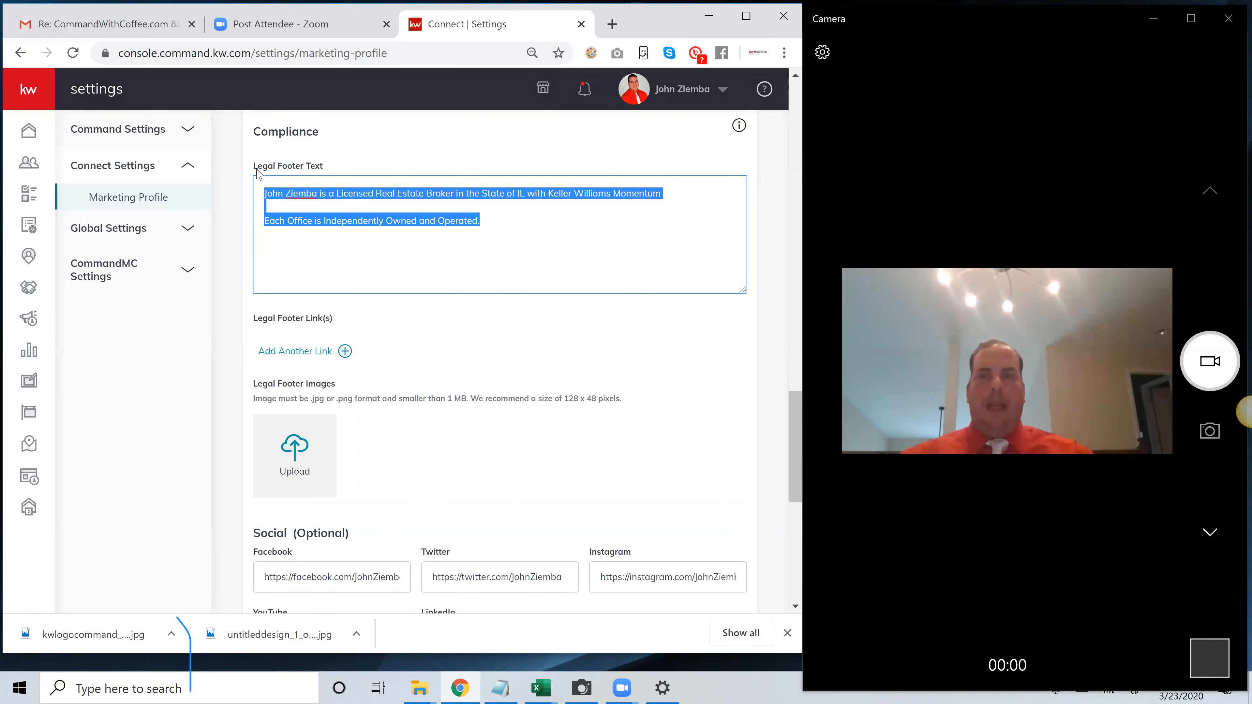
{"action": "left_click", "coordinate": [526, 221]}
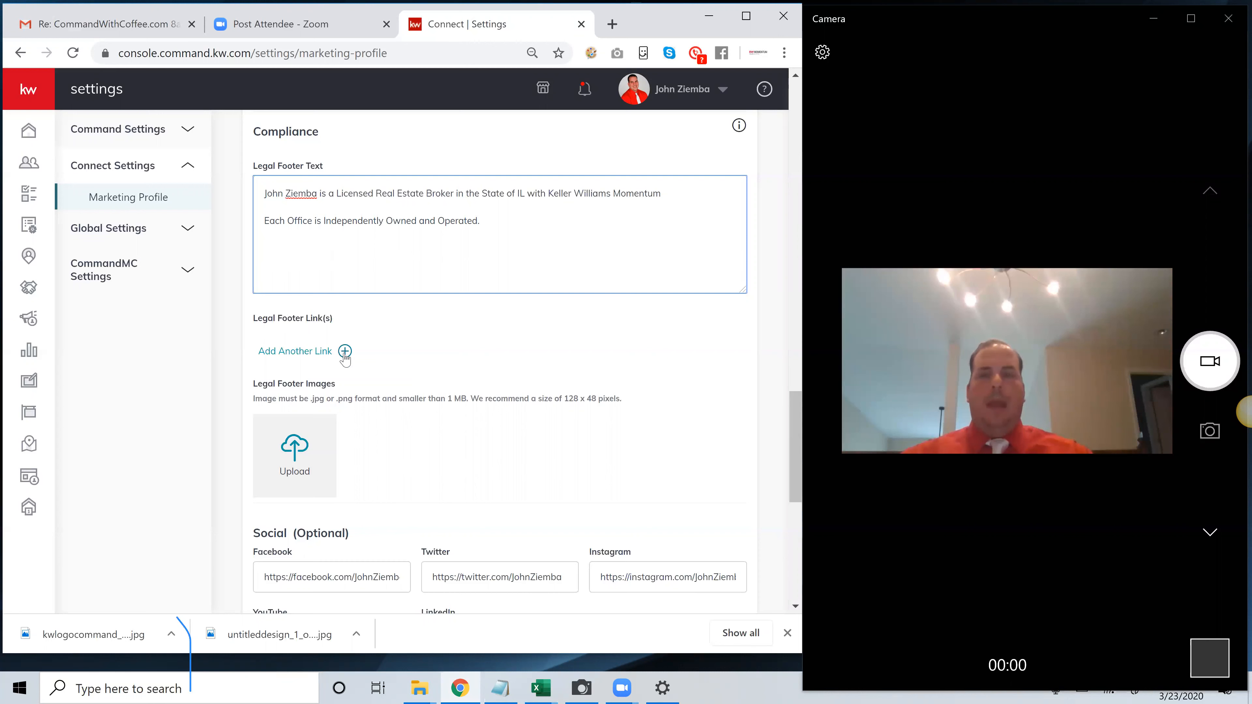
{"action": "left_click_drag", "start_coordinate": [371, 355], "coordinate": [274, 354]}
{"action": "left_click", "coordinate": [391, 335]}
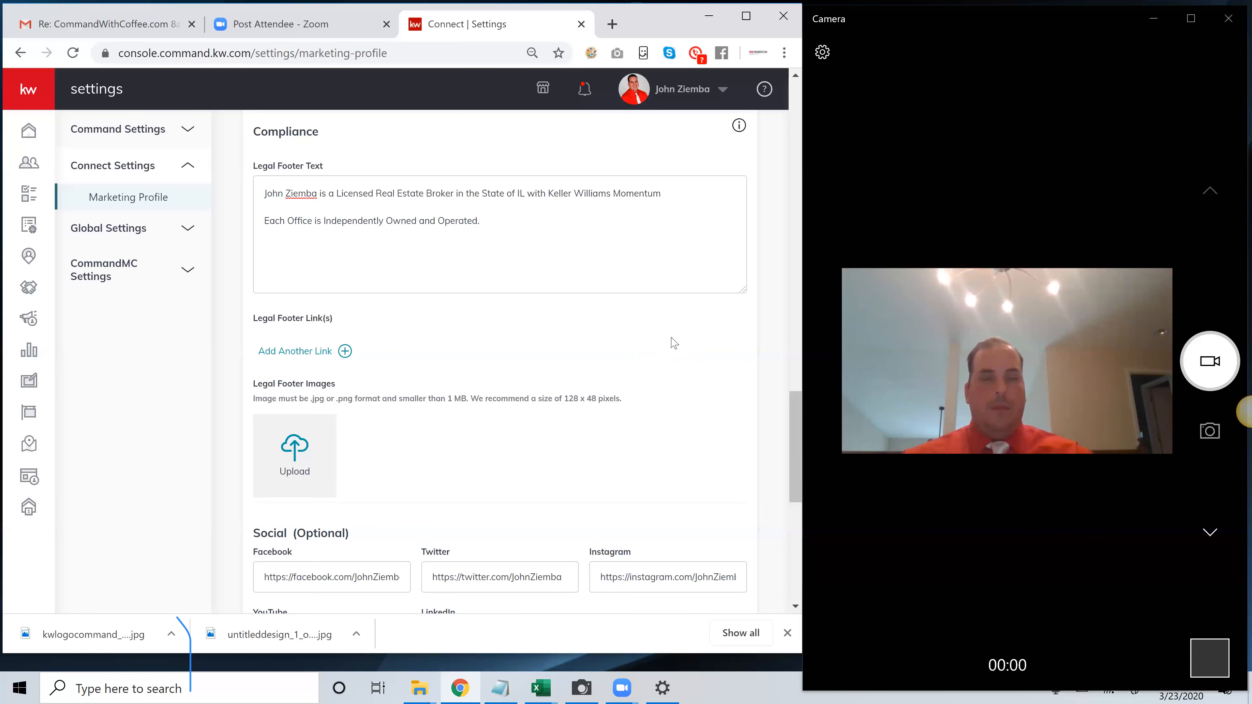
{"action": "scroll", "coordinate": [641, 362], "scroll_direction": "down", "scroll_amount": 3}
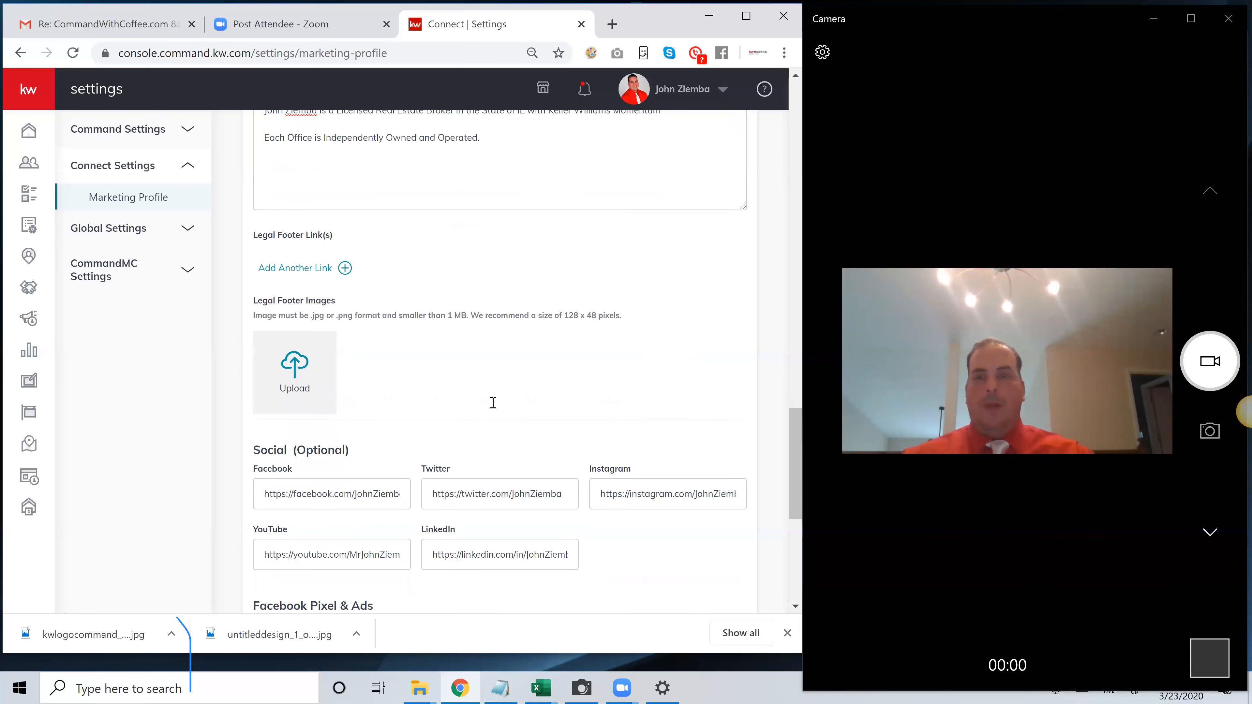
{"action": "triple_click", "coordinate": [274, 414]}
{"action": "double_click", "coordinate": [345, 414]}
{"action": "triple_click", "coordinate": [345, 414]}
{"action": "left_click", "coordinate": [282, 414]}
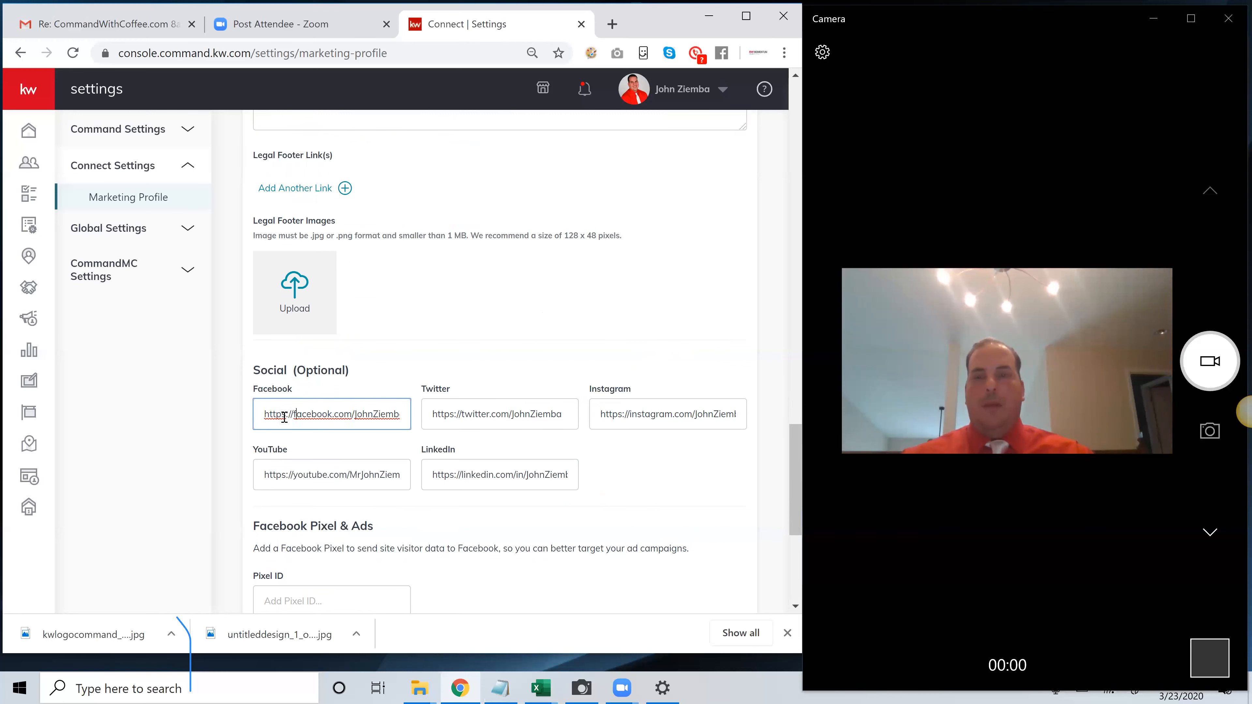
{"action": "left_click_drag", "start_coordinate": [265, 416], "coordinate": [496, 420]}
{"action": "left_click_drag", "start_coordinate": [266, 415], "coordinate": [306, 414]}
Check the complete web address in the Your Branded KW App Link field, including its ending
{"action": "scroll", "coordinate": [286, 415], "scroll_direction": "down", "scroll_amount": 5}
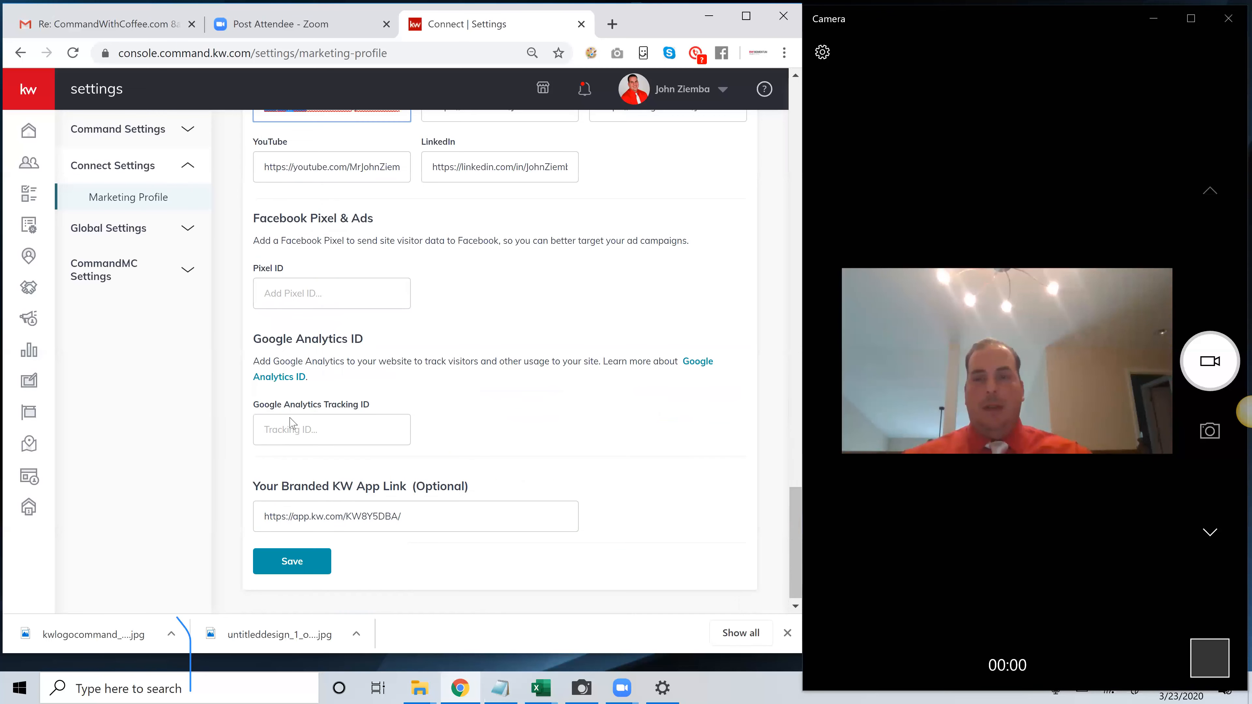
{"action": "left_click_drag", "start_coordinate": [422, 516], "coordinate": [264, 511]}
{"action": "double_click", "coordinate": [404, 505]}
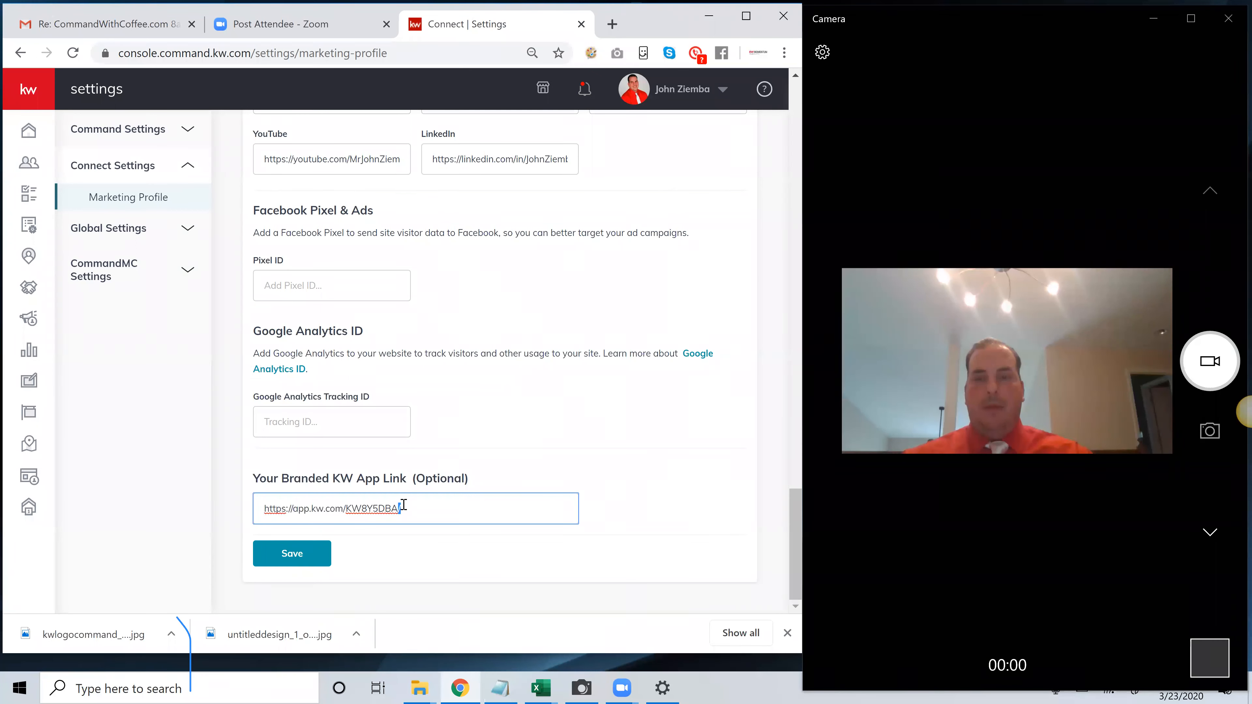